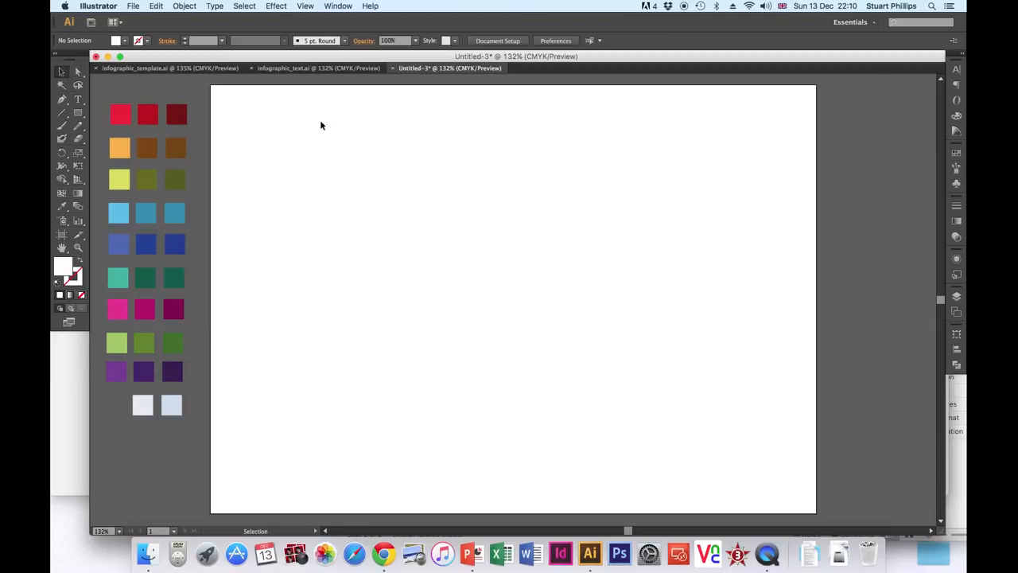
# Step: Review the finished cube design and its colour swatches in the infographic_template.ai document
pyautogui.click(198, 68)
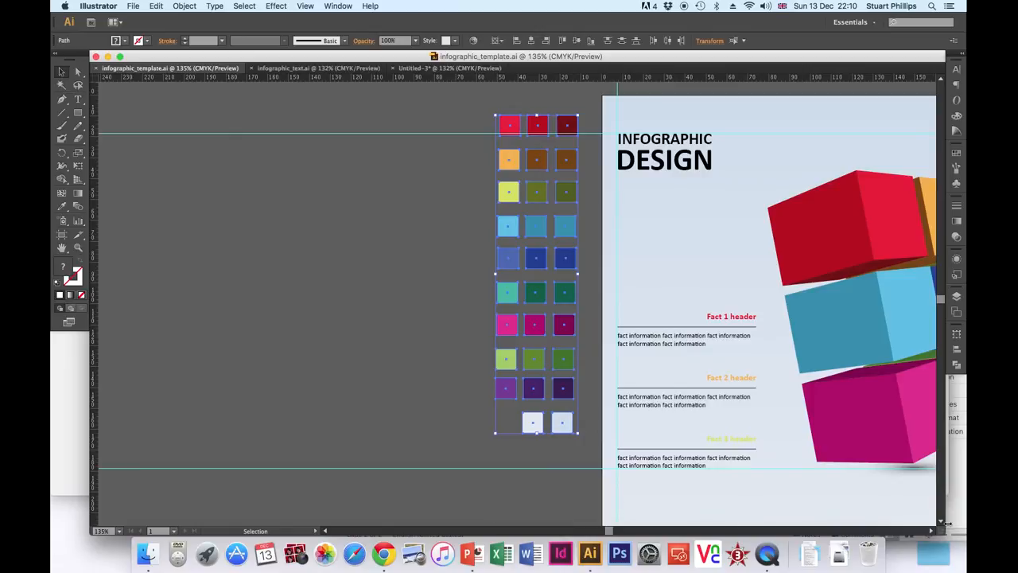
pyautogui.hscroll(6, 931, 529)
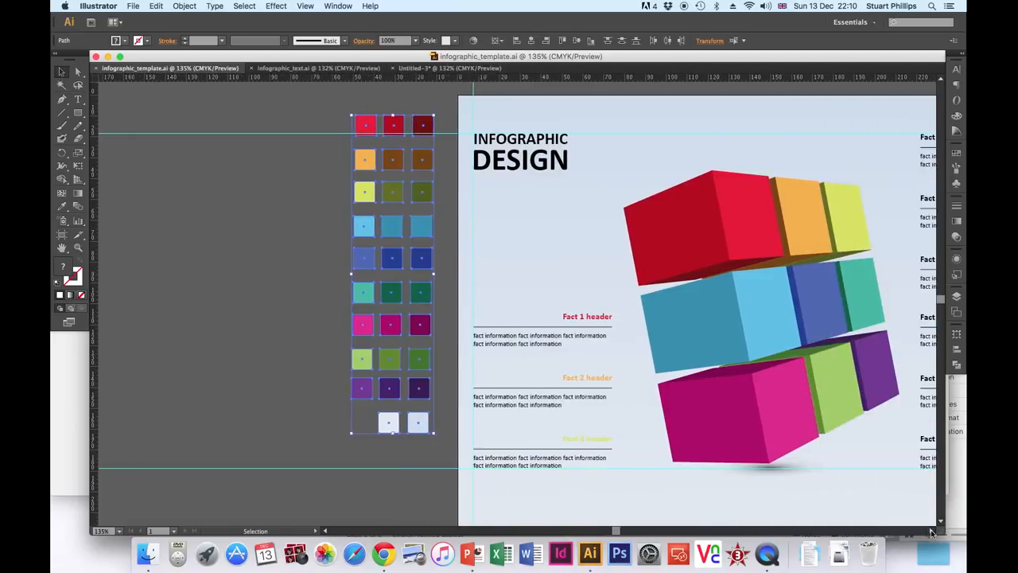
pyautogui.hscroll(5, 930, 529)
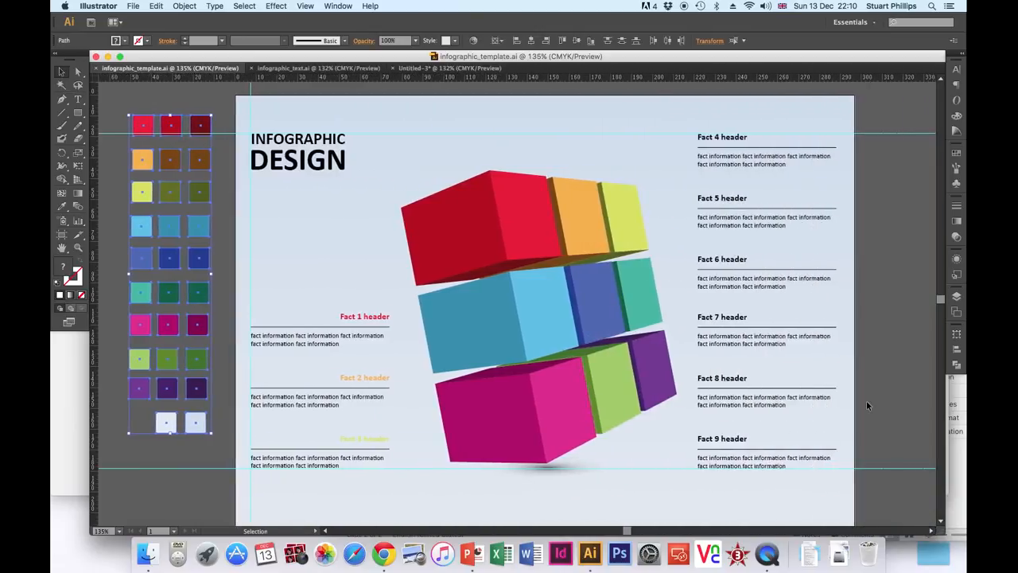
pyautogui.click(880, 383)
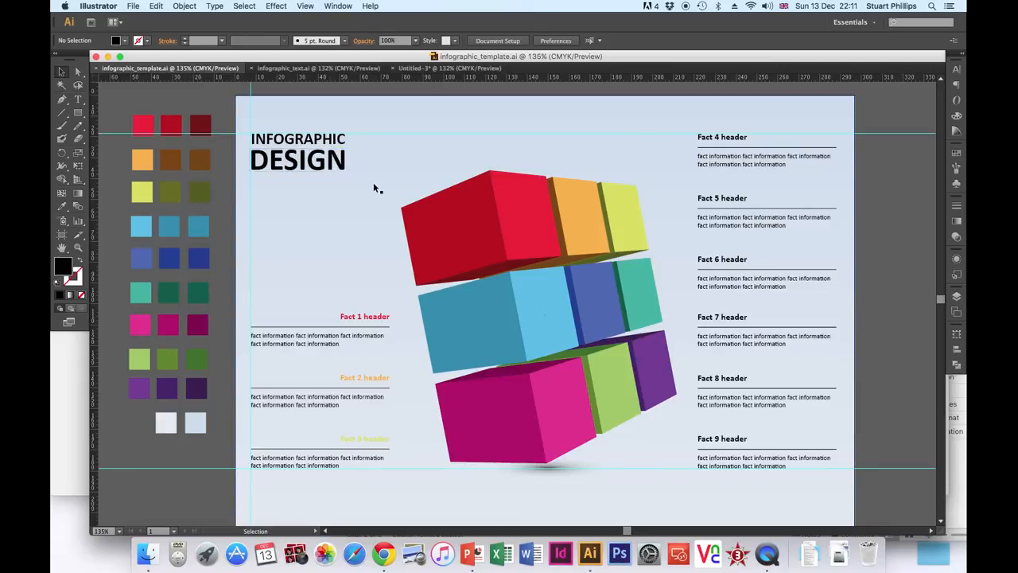
# Step: Draw a square about 130 mm wide in the middle of the blank artboard of the Untitled-3 document
pyautogui.click(429, 68)
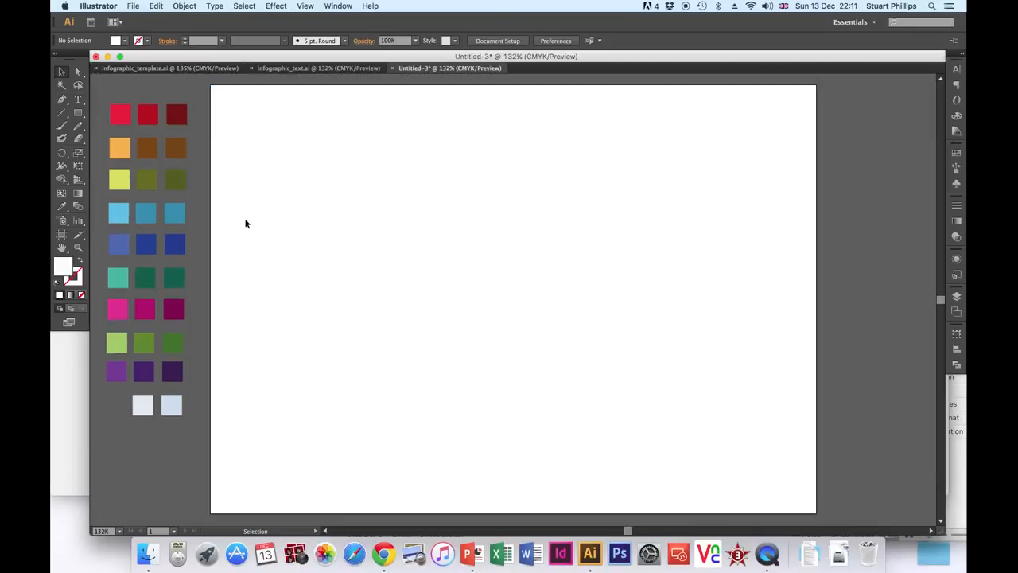
pyautogui.click(78, 113)
pyautogui.moveTo(352, 141); pyautogui.dragTo(617, 391)
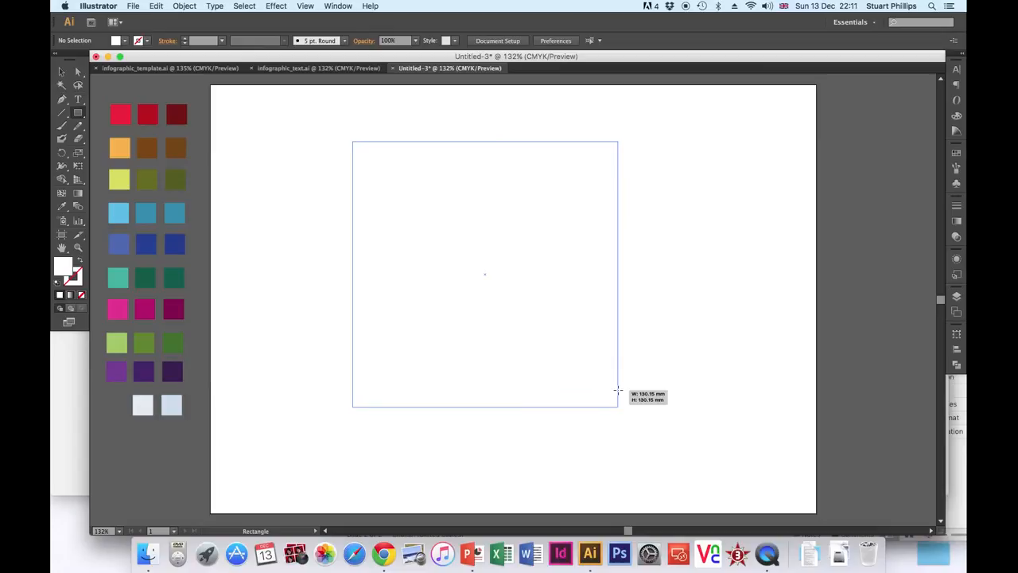
pyautogui.moveTo(618, 390); pyautogui.dragTo(617, 391)
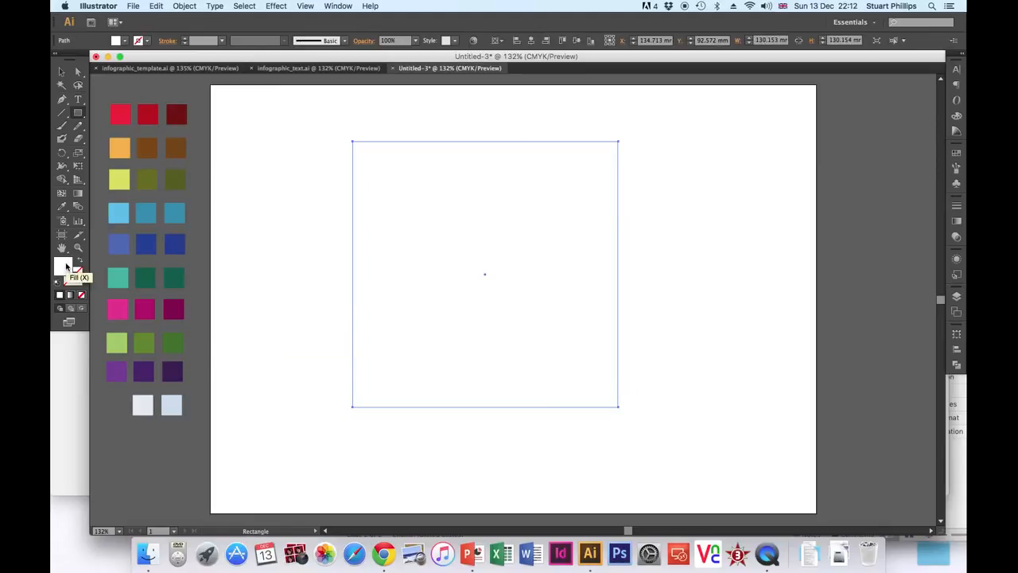
# Step: Fill the square with the pale blue of the last swatch in the palette using the Eyedropper
pyautogui.click(60, 209)
pyautogui.click(143, 406)
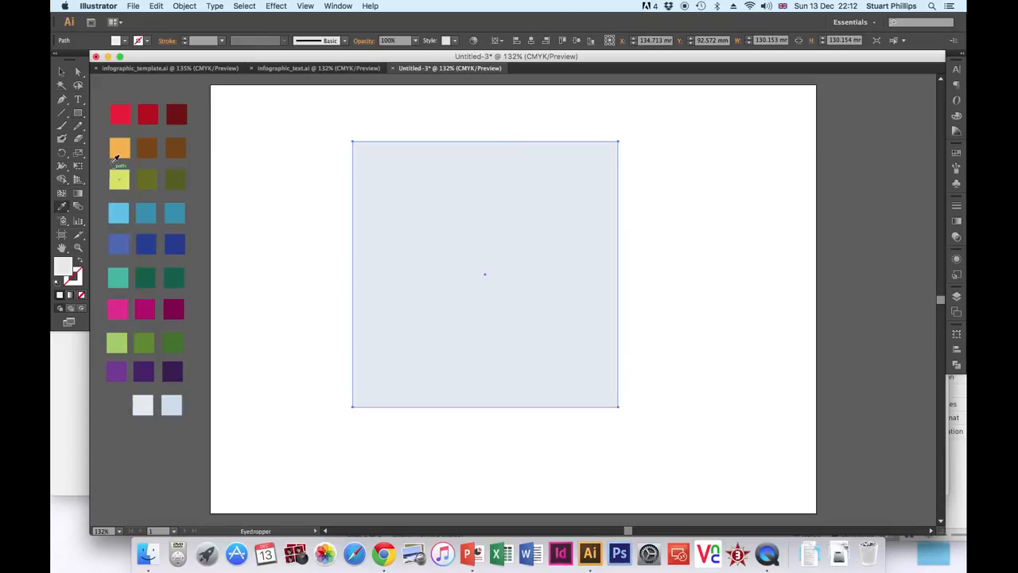
pyautogui.click(171, 406)
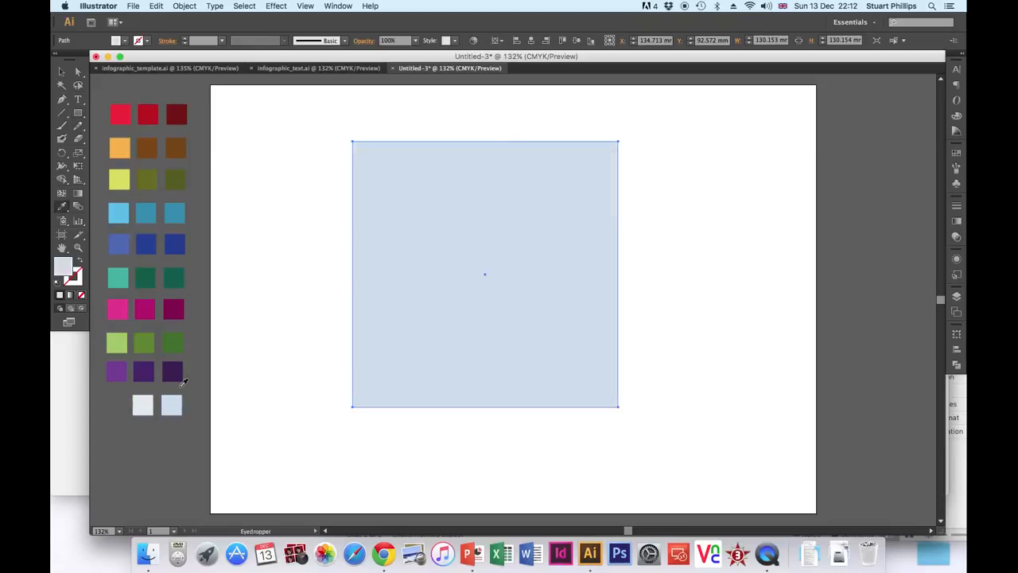
# Step: Move the square nearer the artboard's centre, to about X 147 mm and Y 102.5 mm
pyautogui.click(61, 71)
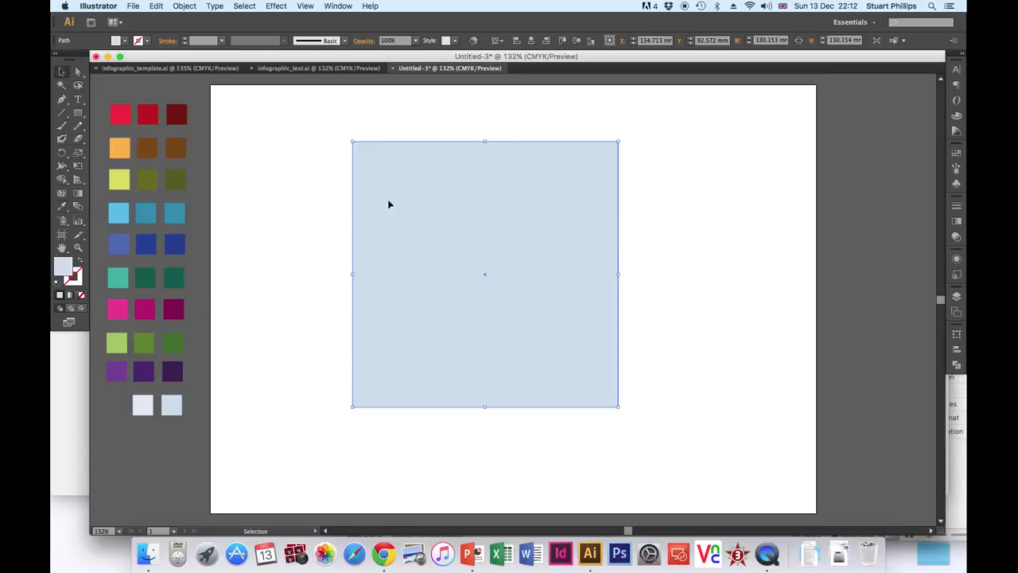
pyautogui.moveTo(383, 206); pyautogui.dragTo(413, 224)
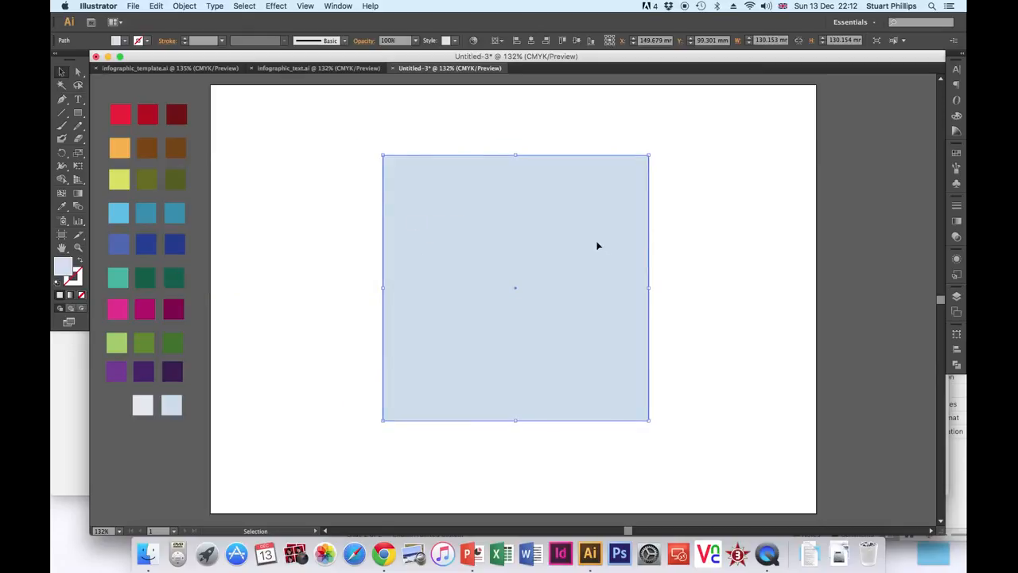
pyautogui.moveTo(591, 223); pyautogui.dragTo(596, 230)
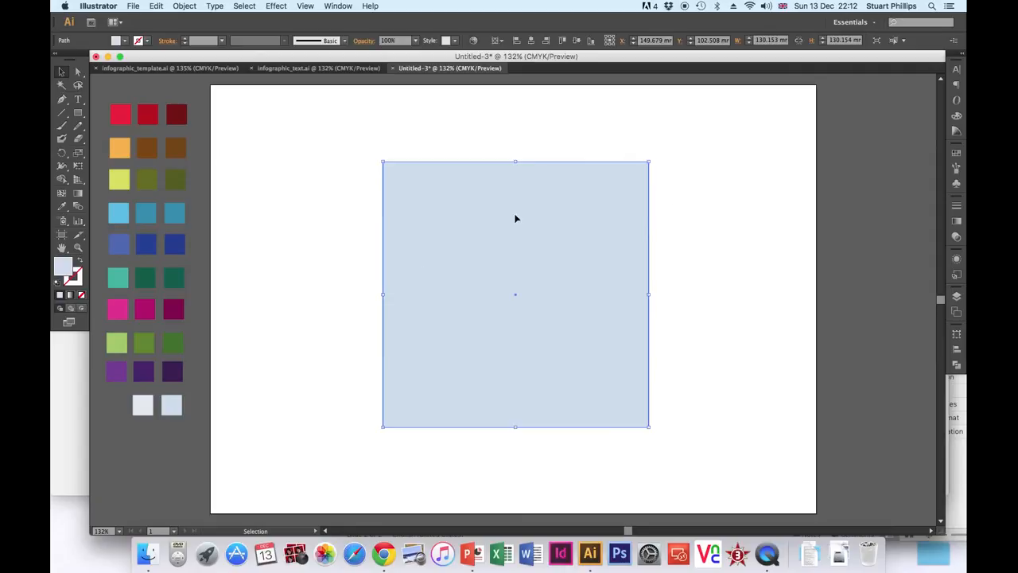
pyautogui.moveTo(567, 213); pyautogui.dragTo(562, 214)
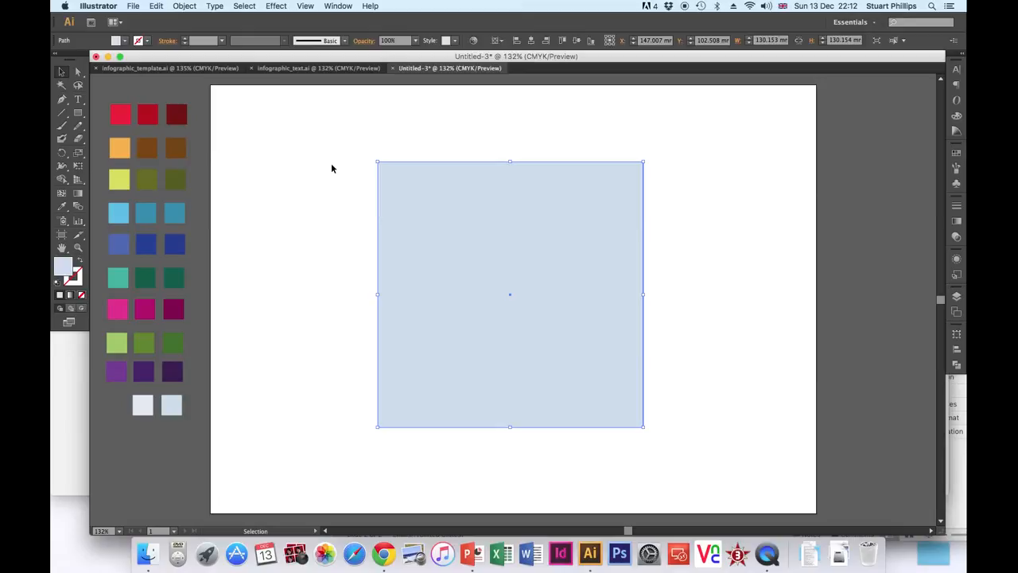
# Step: Split the square into a grid of 3 rows and 3 columns, and deselect the result
pyautogui.click(186, 6)
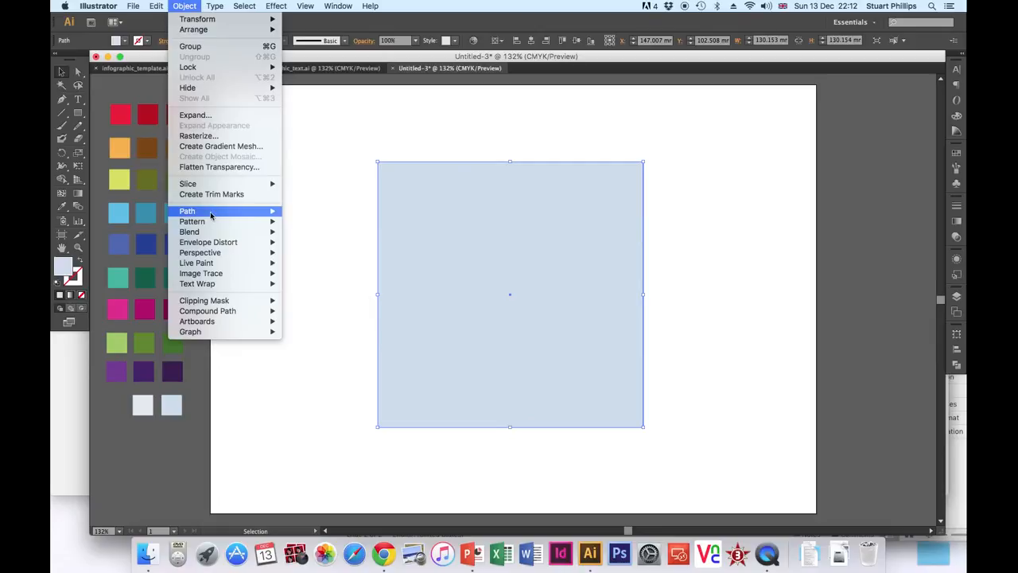
pyautogui.moveTo(233, 214)
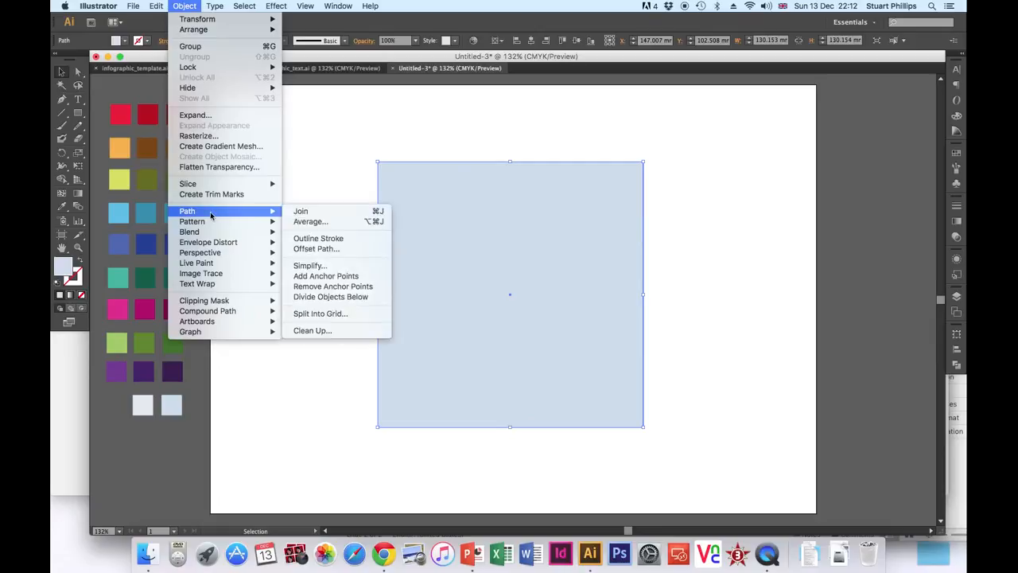
pyautogui.click(320, 315)
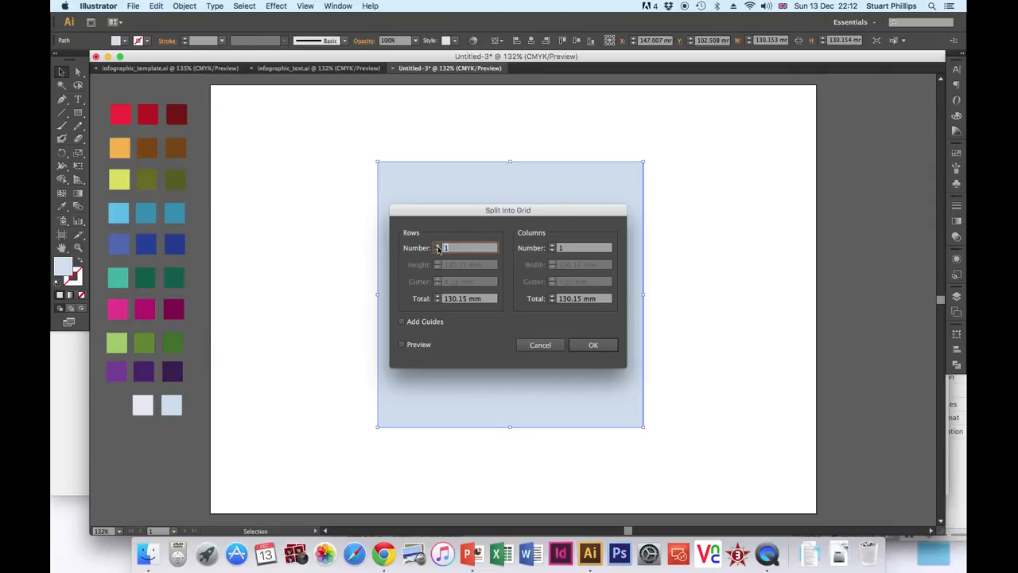
pyautogui.click(437, 246)
pyautogui.click(437, 246)
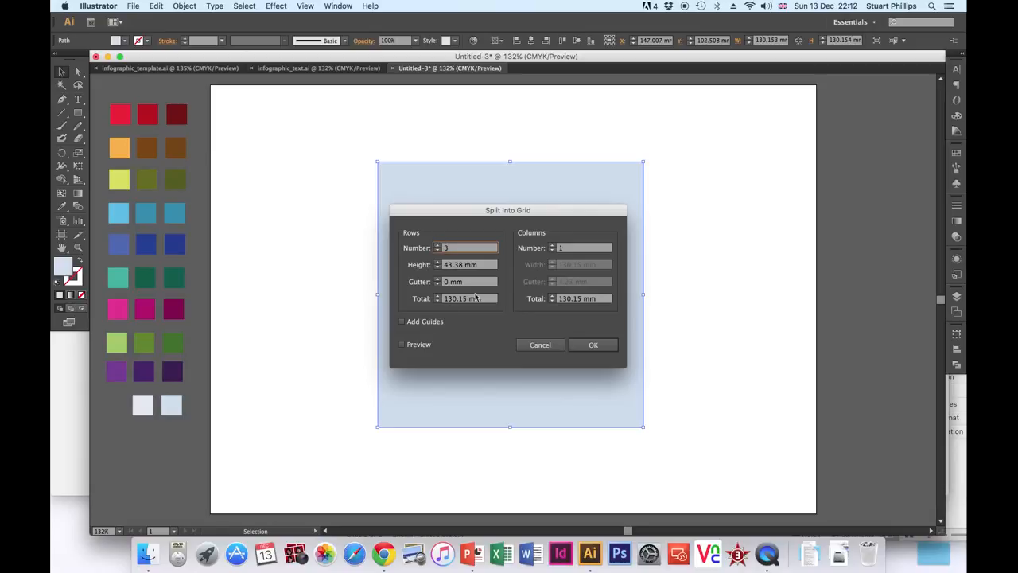
pyautogui.click(552, 246)
pyautogui.click(552, 246)
pyautogui.click(552, 246)
pyautogui.click(552, 250)
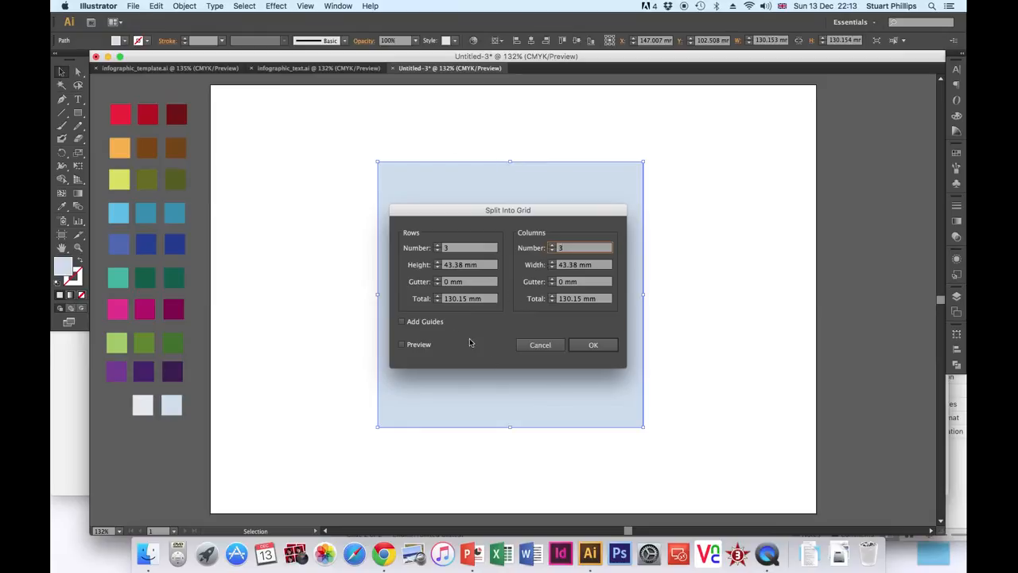
pyautogui.click(593, 345)
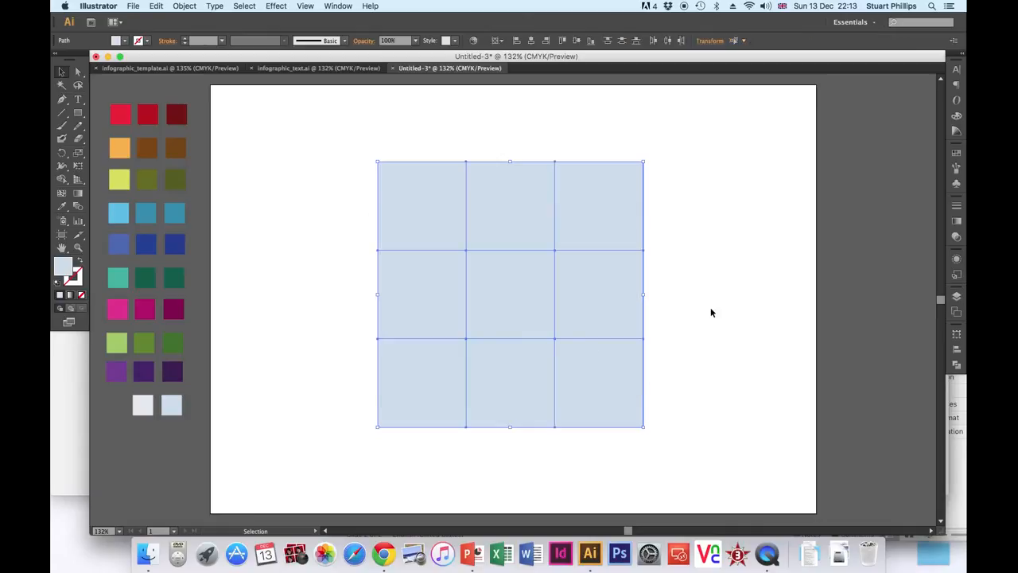
pyautogui.click(62, 72)
pyautogui.click(316, 157)
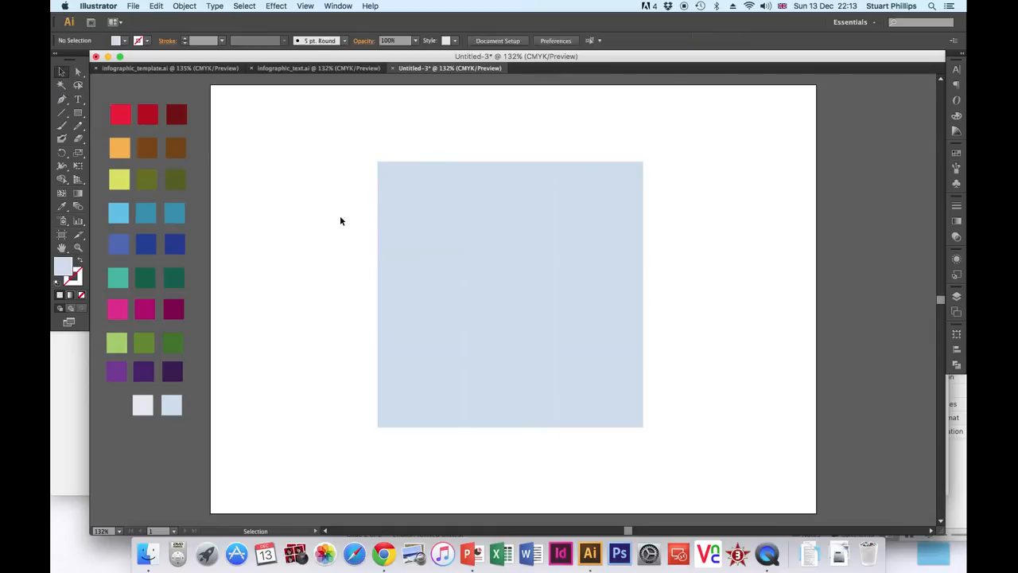
# Step: Nudge the top row of three squares upward to open a small gap above the middle row
pyautogui.moveTo(347, 123); pyautogui.dragTo(670, 236)
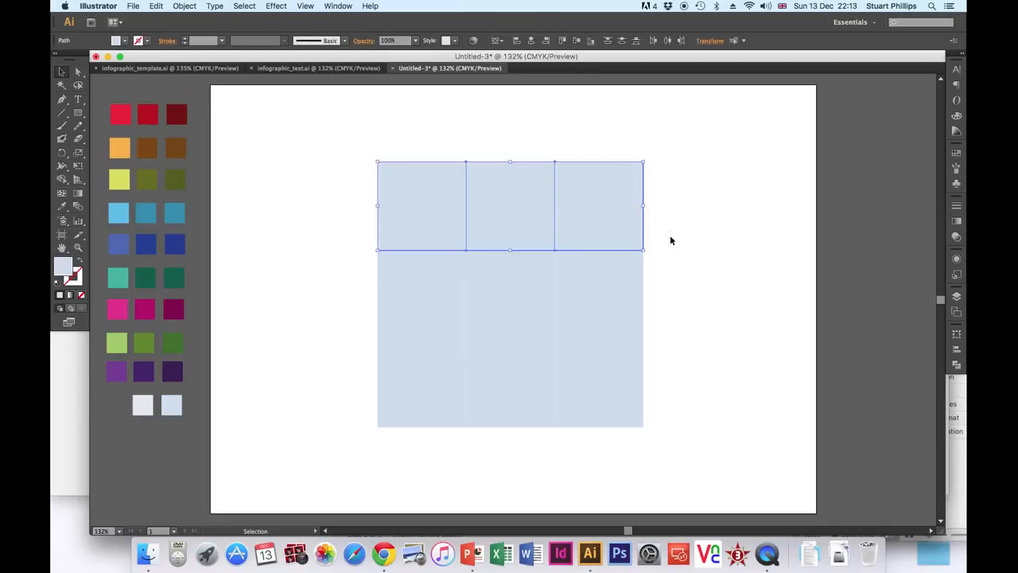
pyautogui.press('Up')
pyautogui.press('Up')
pyautogui.press('Up')
pyautogui.press('Up')
pyautogui.press('Up')
pyautogui.press('Up')
pyautogui.press('Up')
pyautogui.press('Up')
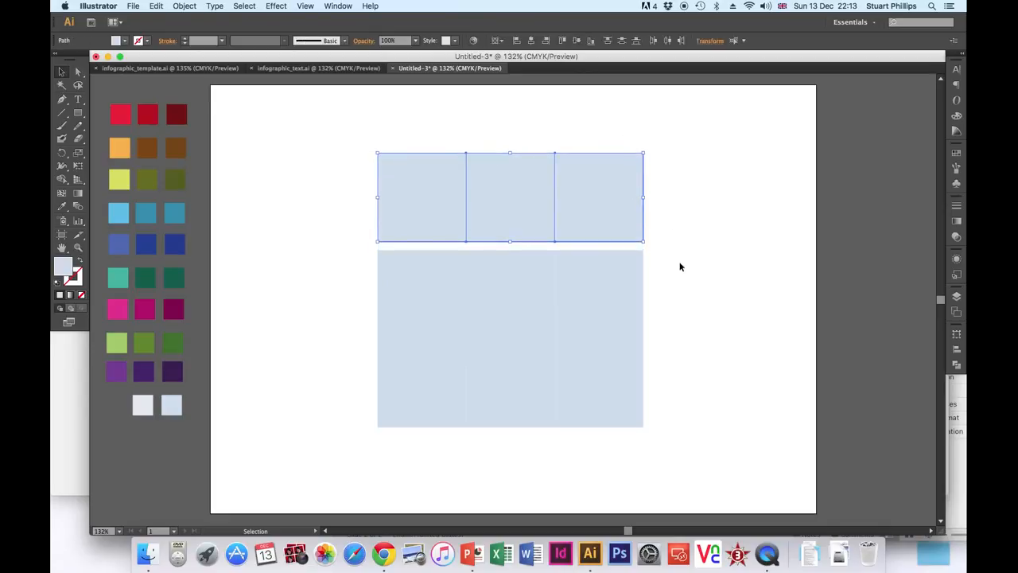
pyautogui.press('Up')
pyautogui.press('Up')
pyautogui.press('Up')
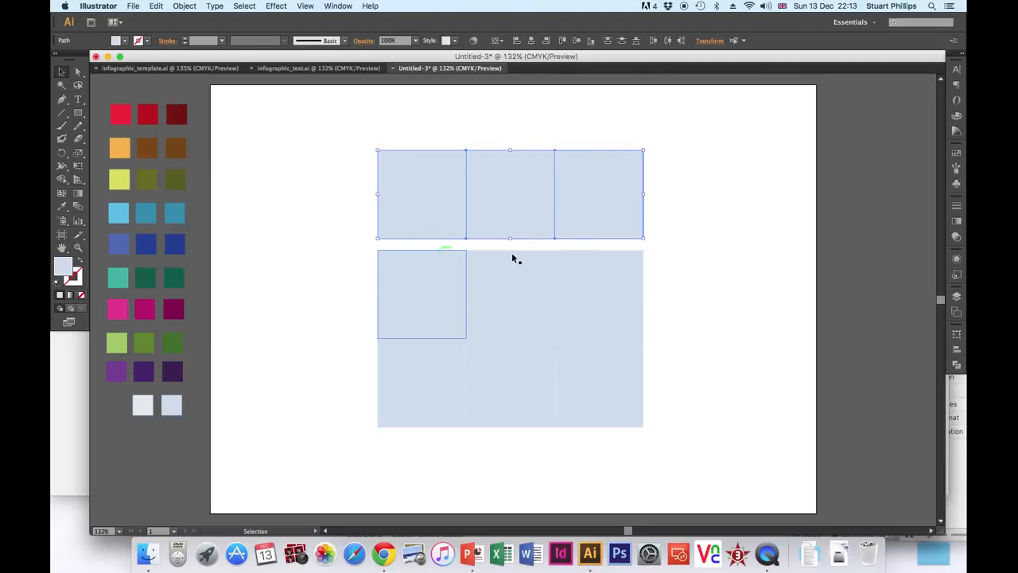
pyautogui.press('Up')
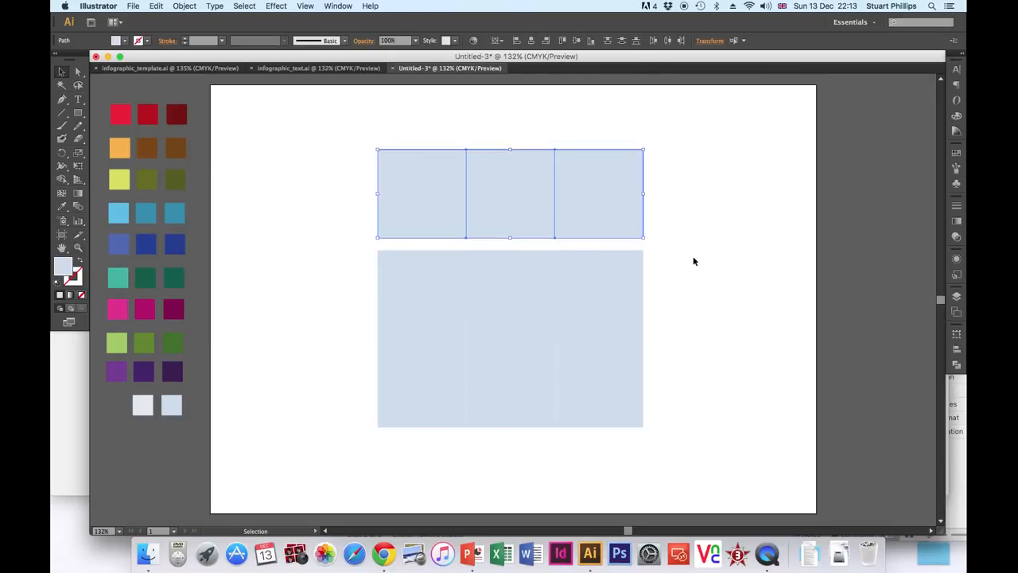
# Step: Nudge the bottom row of three squares downward to leave a gap matching the one above the middle row
pyautogui.click(675, 390)
pyautogui.moveTo(708, 382); pyautogui.dragTo(337, 402)
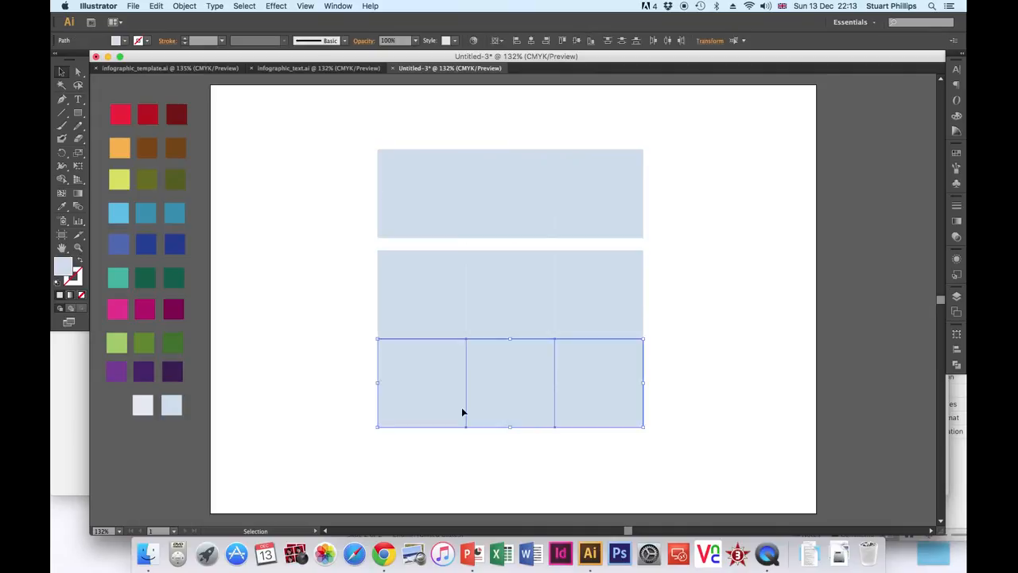
pyautogui.press('Down')
pyautogui.press('Down')
pyautogui.press('Down')
pyautogui.press('Down')
pyautogui.press('Down')
pyautogui.press('Down')
pyautogui.press('Down')
pyautogui.press('Down')
pyautogui.press('Down')
pyautogui.press('Down')
pyautogui.press('Down')
pyautogui.press('Down')
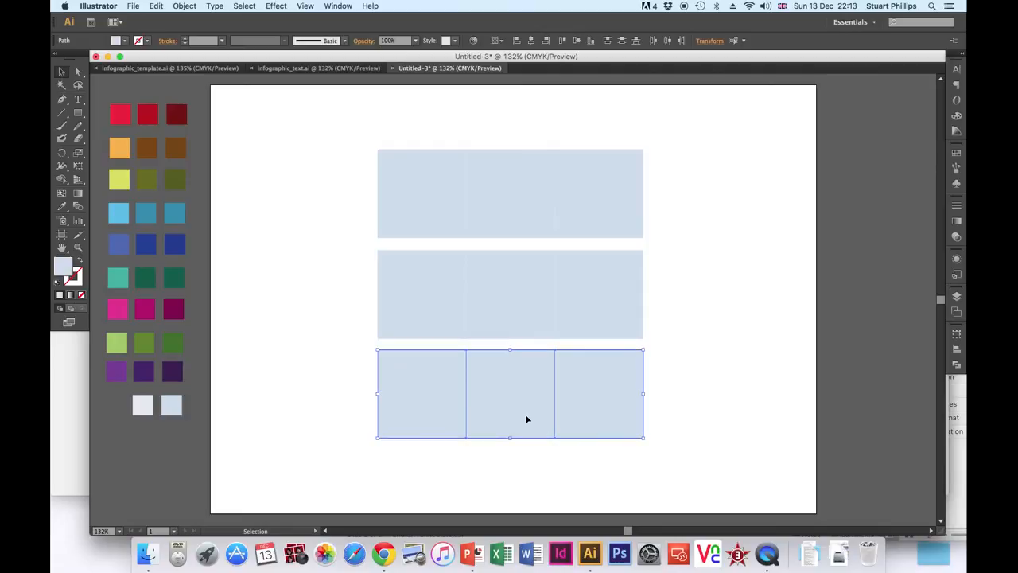
pyautogui.press('Down')
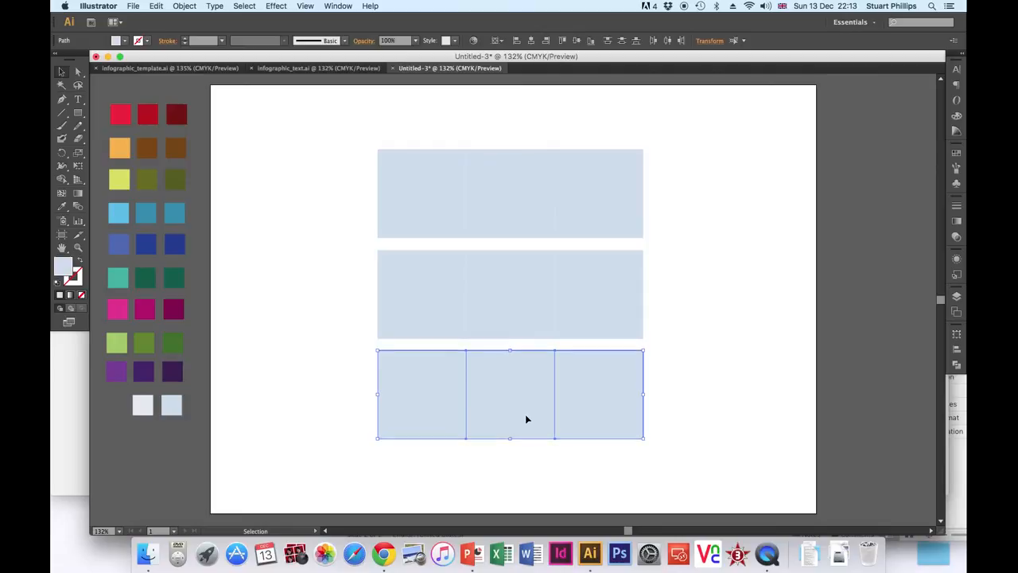
pyautogui.click(726, 329)
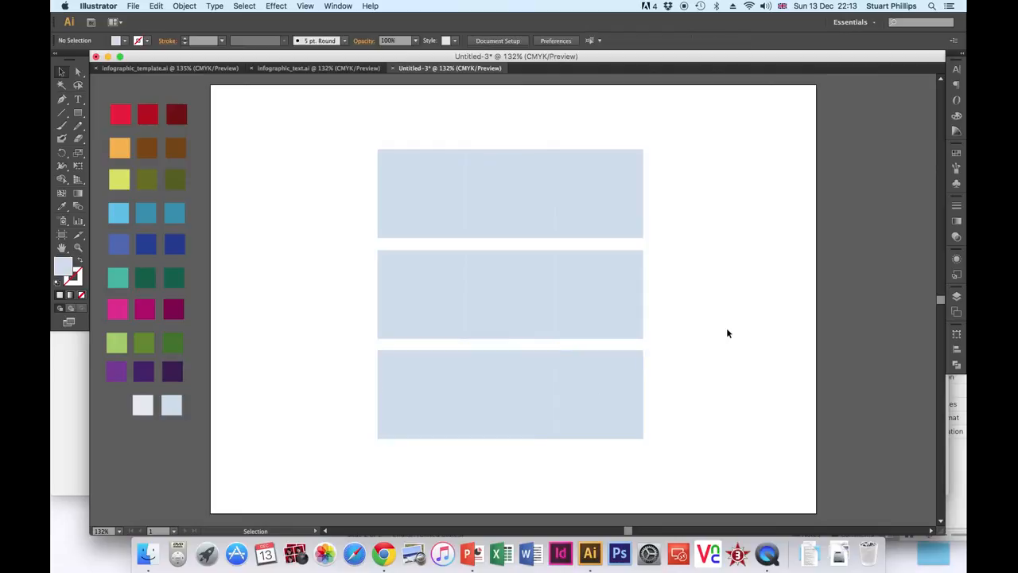
# Step: Nudge the right column of squares to the right to open a small gap beside the middle column
pyautogui.moveTo(703, 184); pyautogui.dragTo(572, 439)
pyautogui.press('Right')
pyautogui.press('Right')
pyautogui.press('Right')
pyautogui.press('Right')
pyautogui.press('Right')
pyautogui.press('Right')
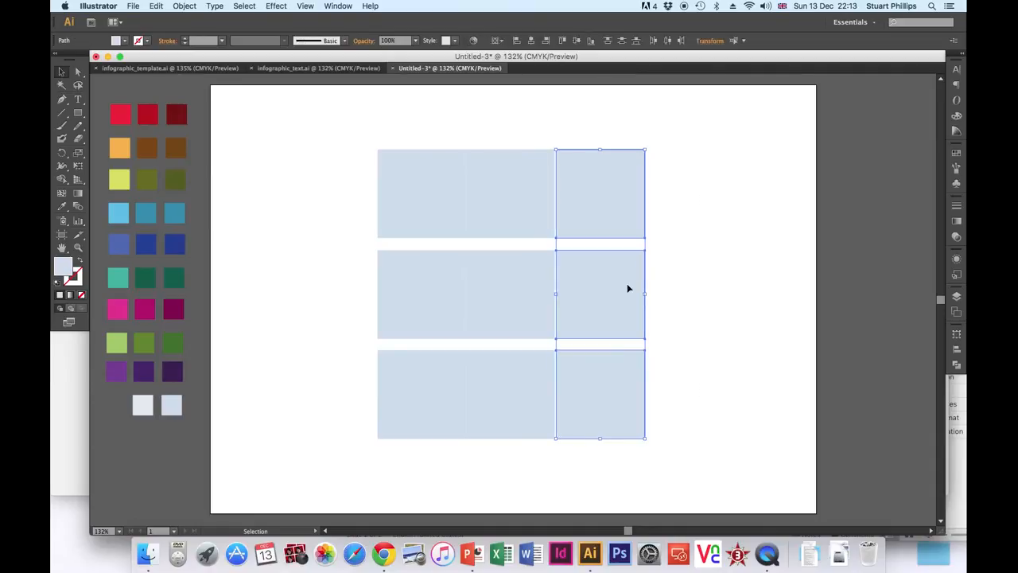
pyautogui.press('Right')
pyautogui.press('Right')
pyautogui.press('Right')
pyautogui.press('Right')
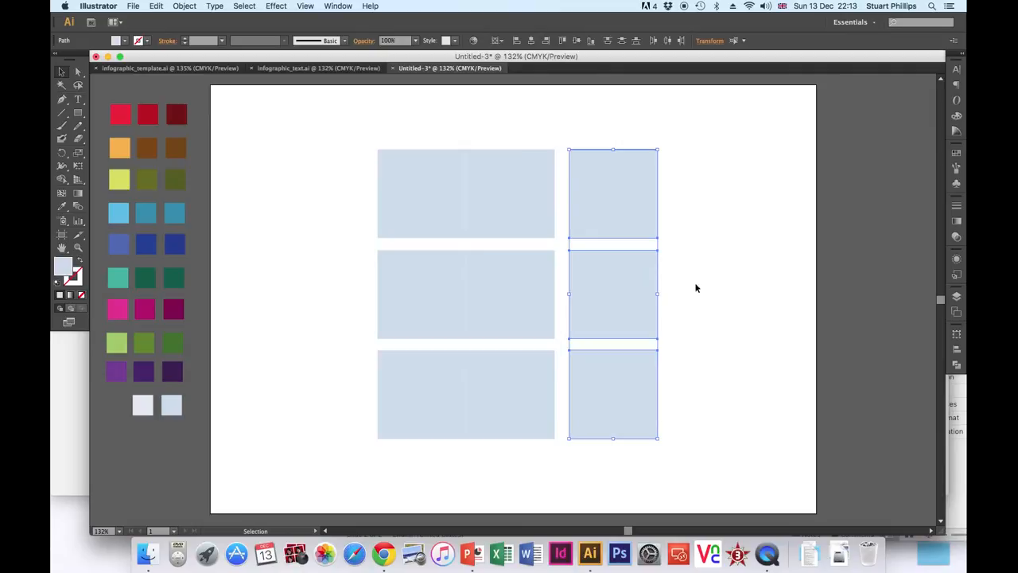
pyautogui.click(694, 296)
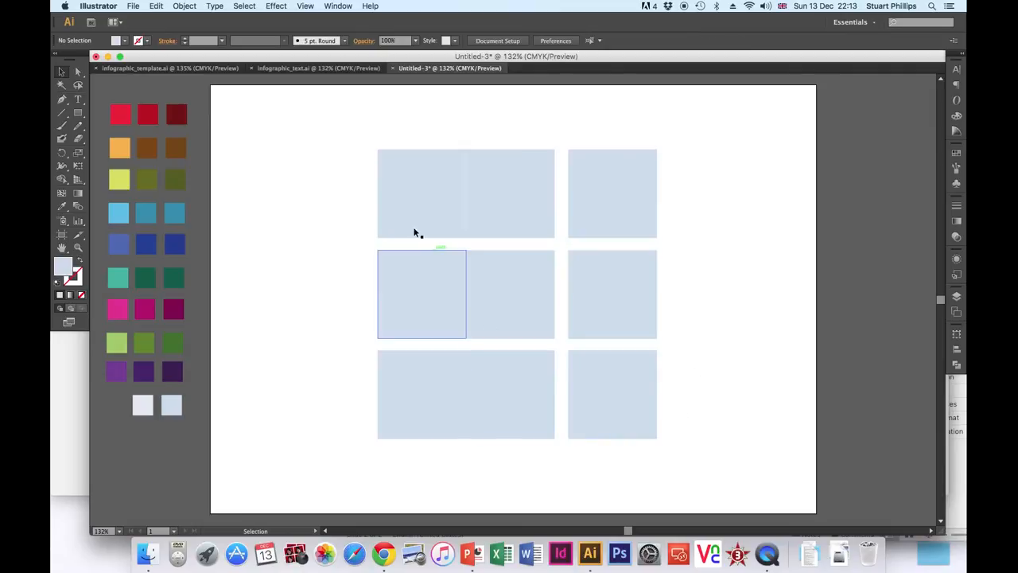
# Step: Nudge the left column of squares to the left to leave a gap matching the one on the right
pyautogui.moveTo(324, 177); pyautogui.dragTo(448, 457)
pyautogui.keyDown('shift'); pyautogui.click(472, 411); pyautogui.keyUp('shift')
pyautogui.press('Left')
pyautogui.press('Left')
pyautogui.press('Left')
pyautogui.press('Left')
pyautogui.press('Left')
pyautogui.press('Left')
pyautogui.press('Left')
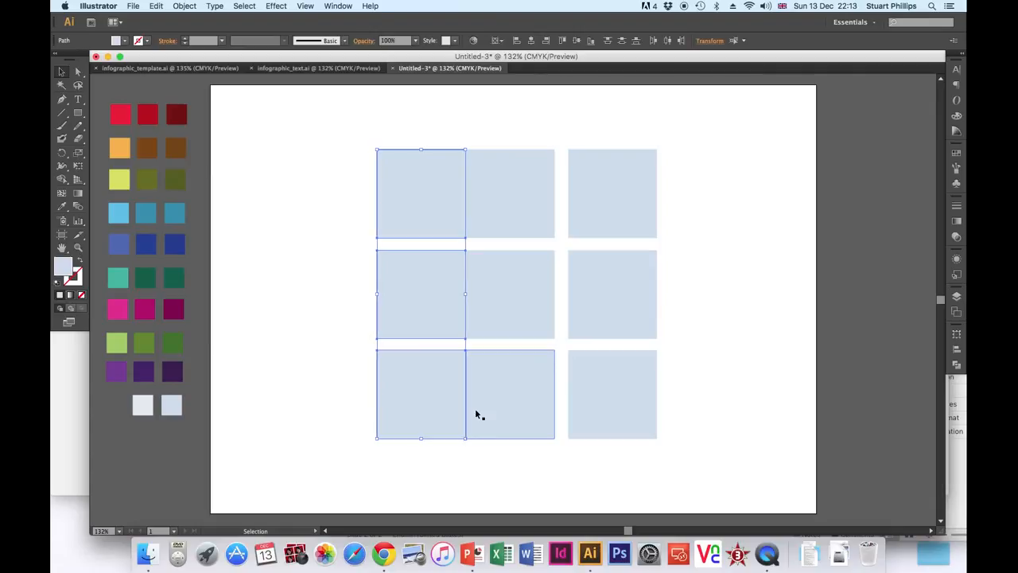
pyautogui.press('Left')
pyautogui.press('Left')
pyautogui.press('Left')
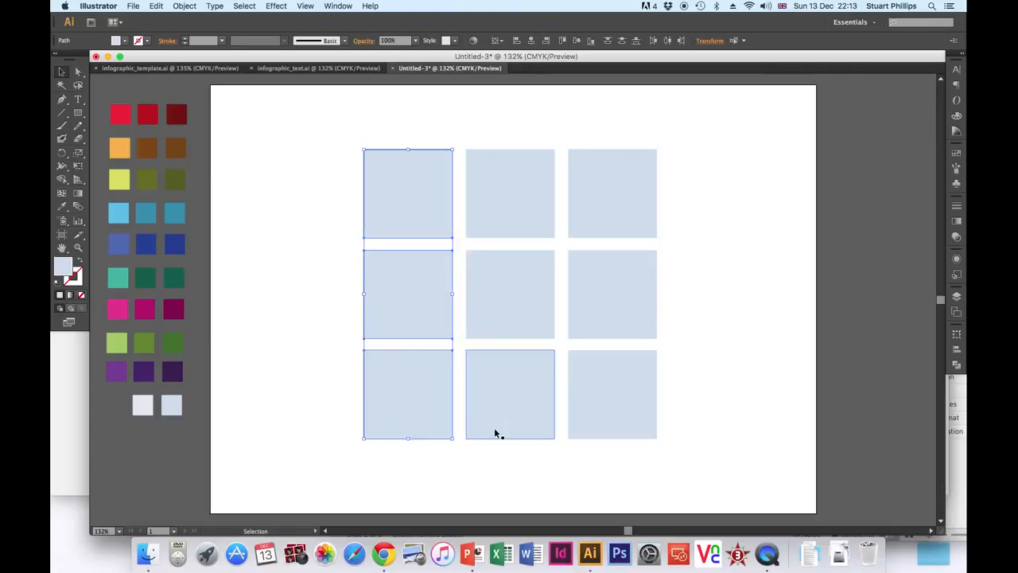
pyautogui.click(491, 469)
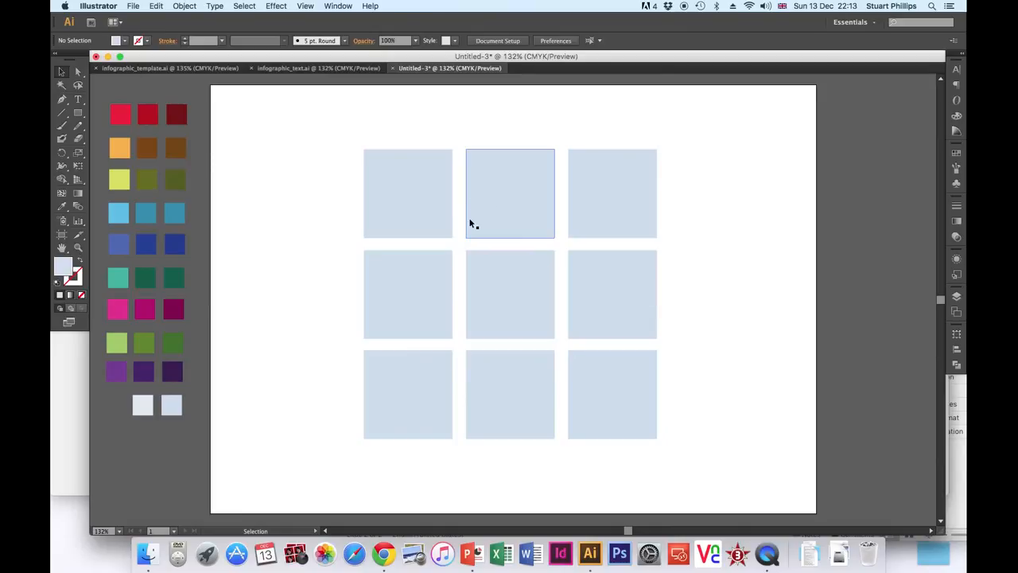
# Step: Group all nine squares of the grid into a single object
pyautogui.moveTo(304, 114); pyautogui.dragTo(733, 484)
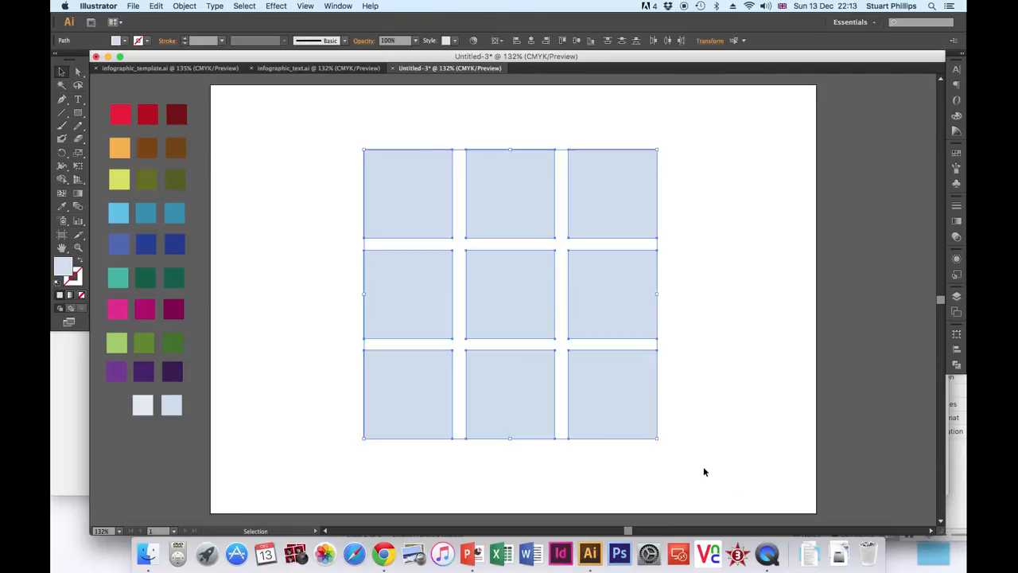
pyautogui.click(62, 74)
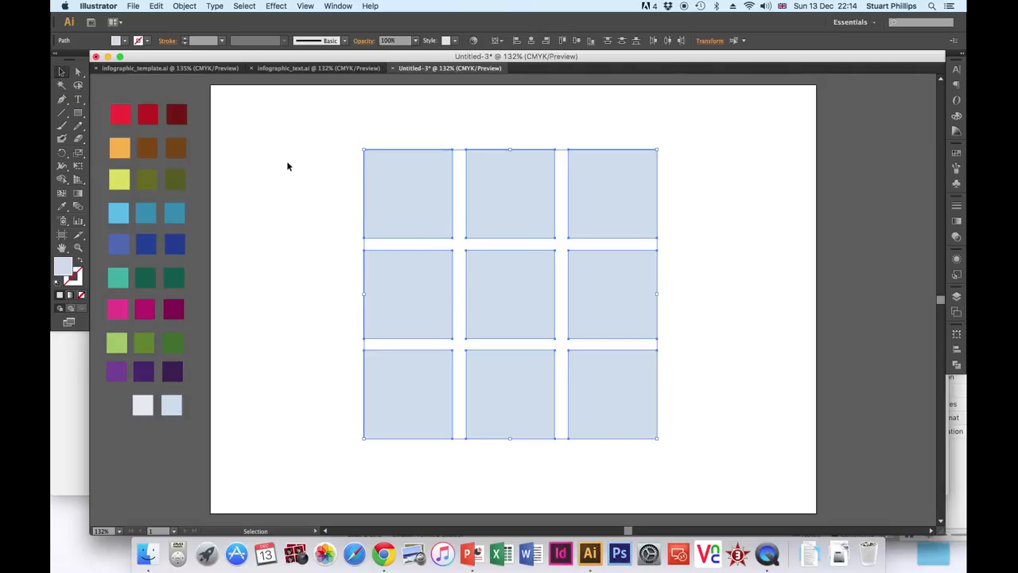
pyautogui.rightClick(408, 200)
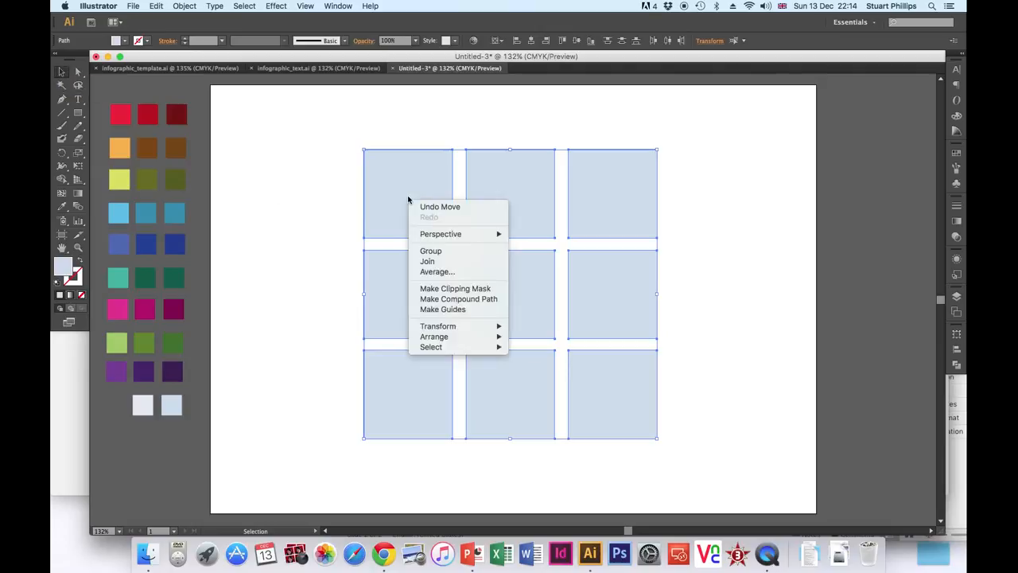
pyautogui.click(432, 254)
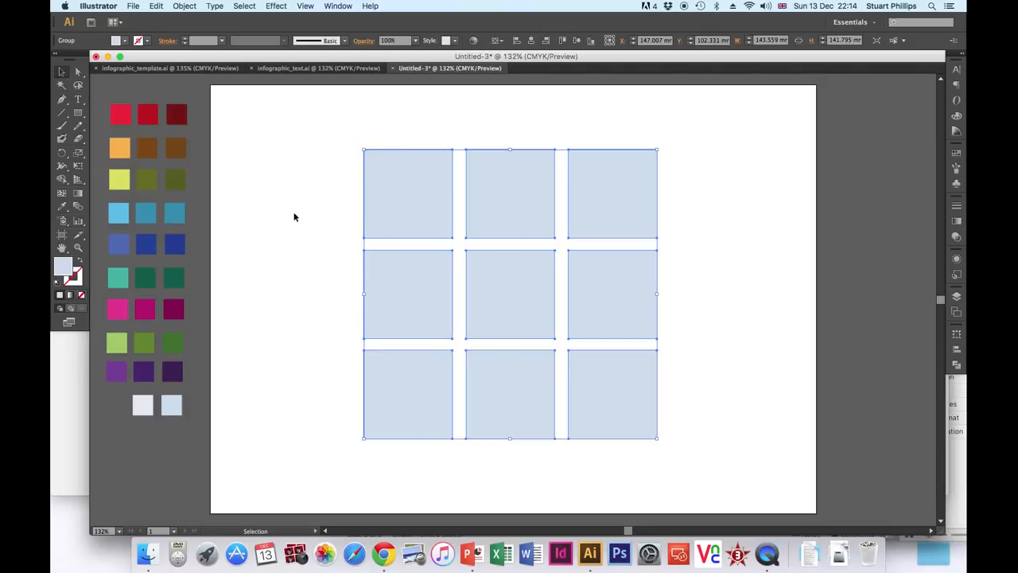
pyautogui.click(294, 213)
pyautogui.click(446, 189)
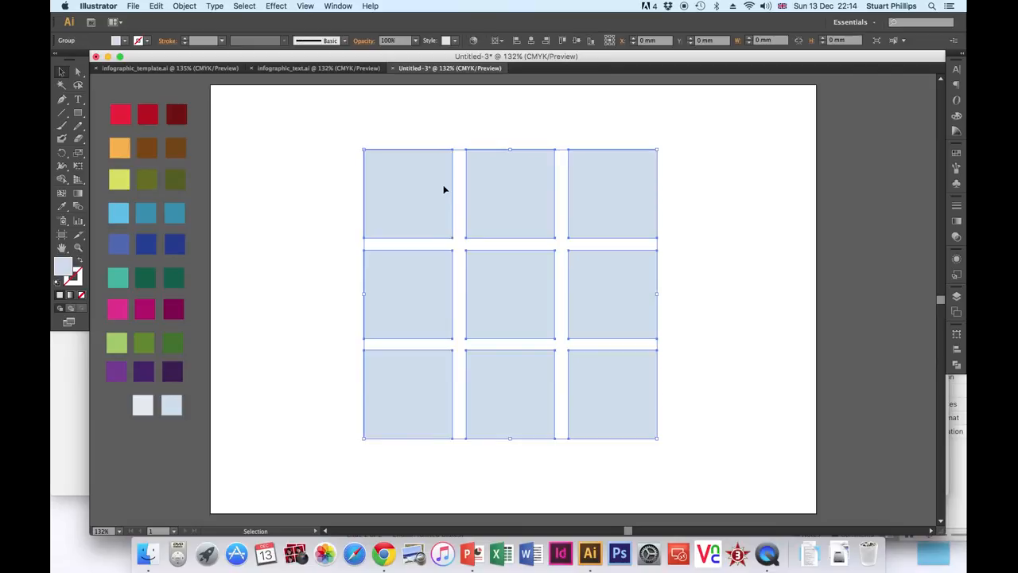
pyautogui.click(272, 195)
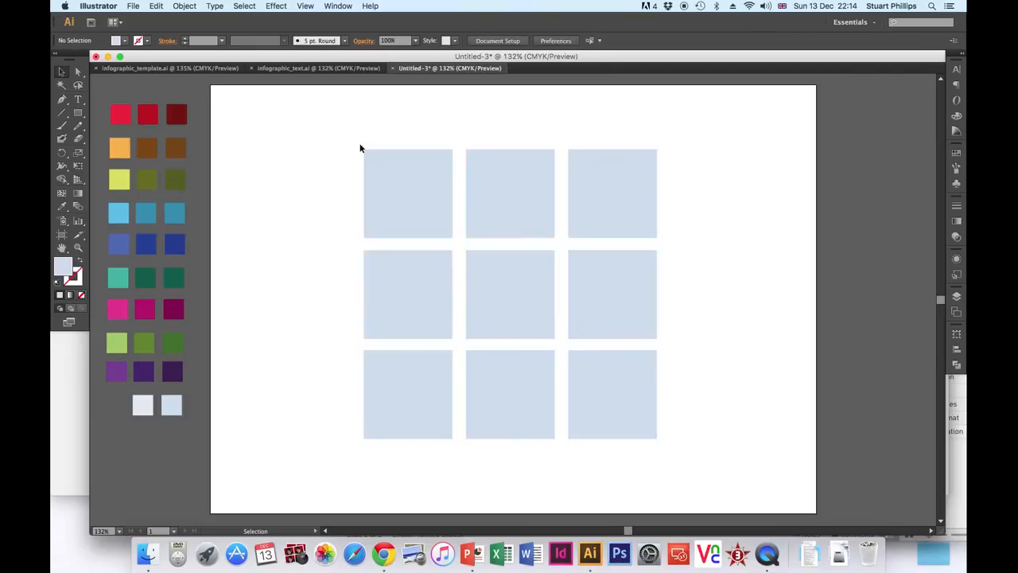
# Step: Start the 3D Extrude & Bevel effect on the grouped squares with its preview turned on
pyautogui.click(387, 167)
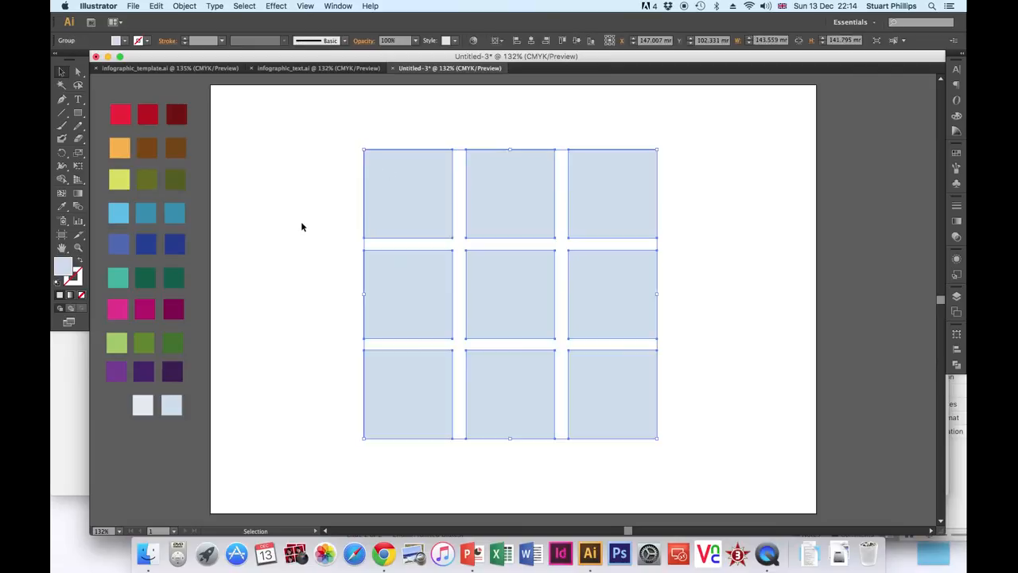
pyautogui.click(275, 5)
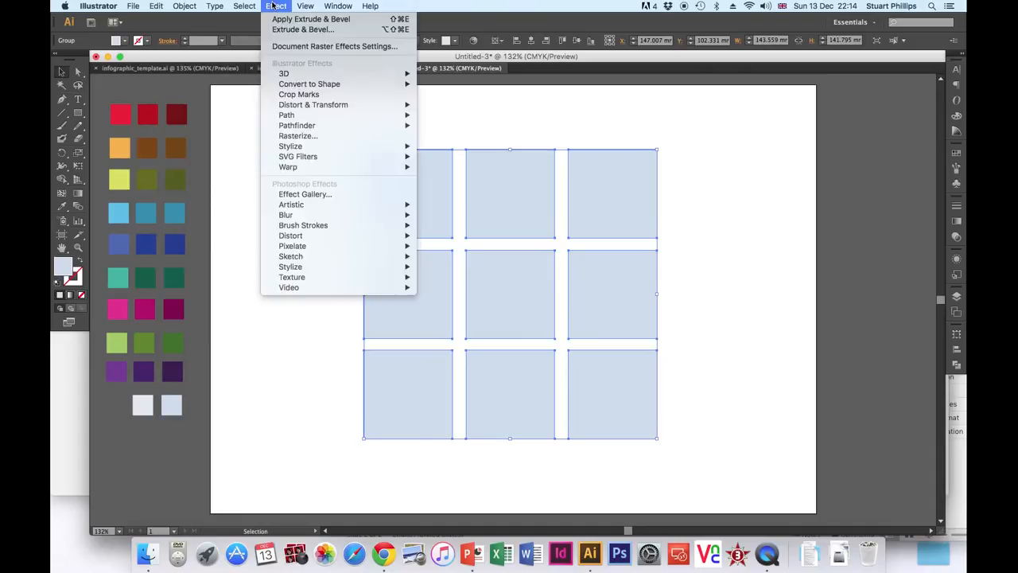
pyautogui.moveTo(293, 74)
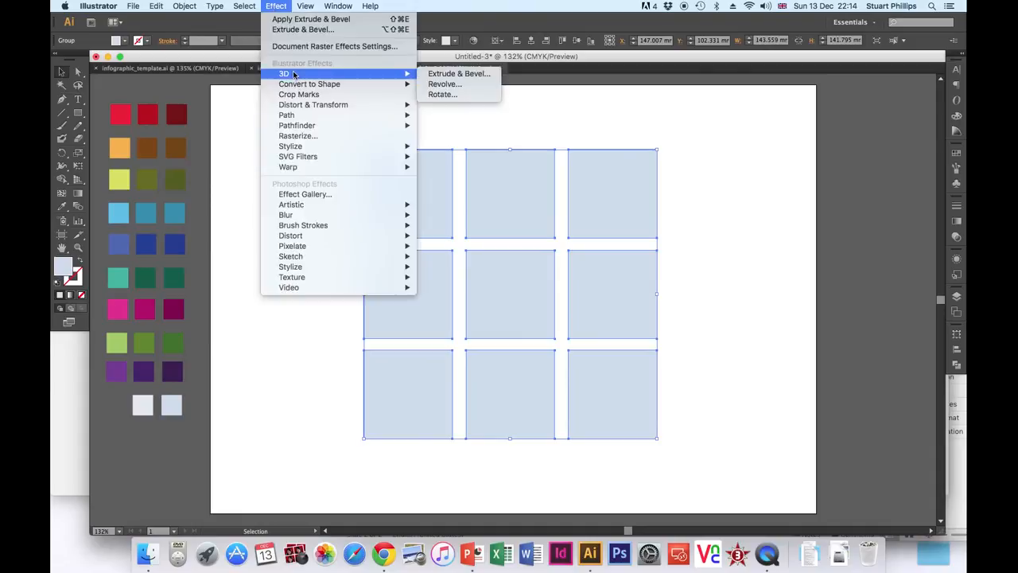
pyautogui.click(468, 76)
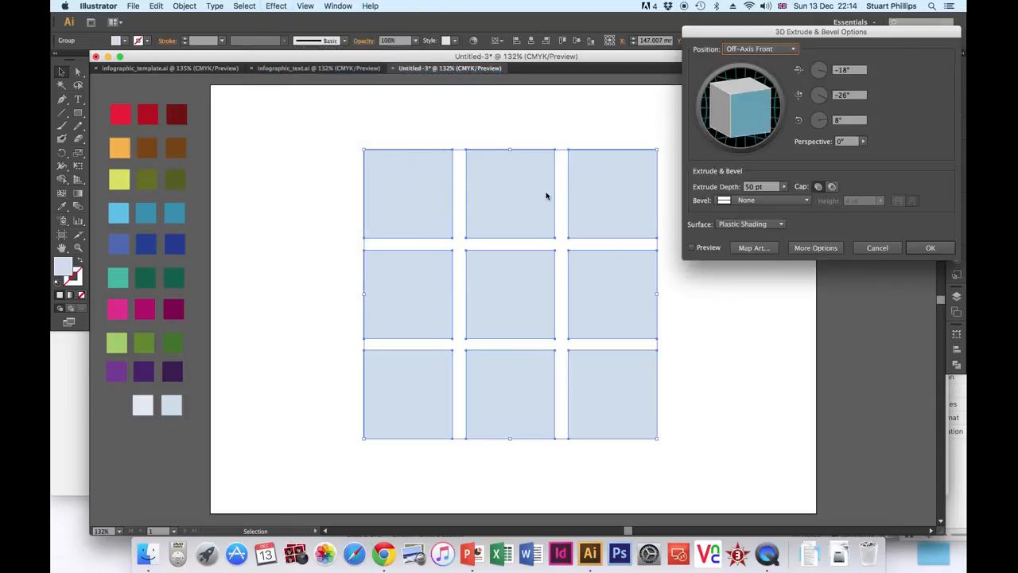
pyautogui.click(691, 248)
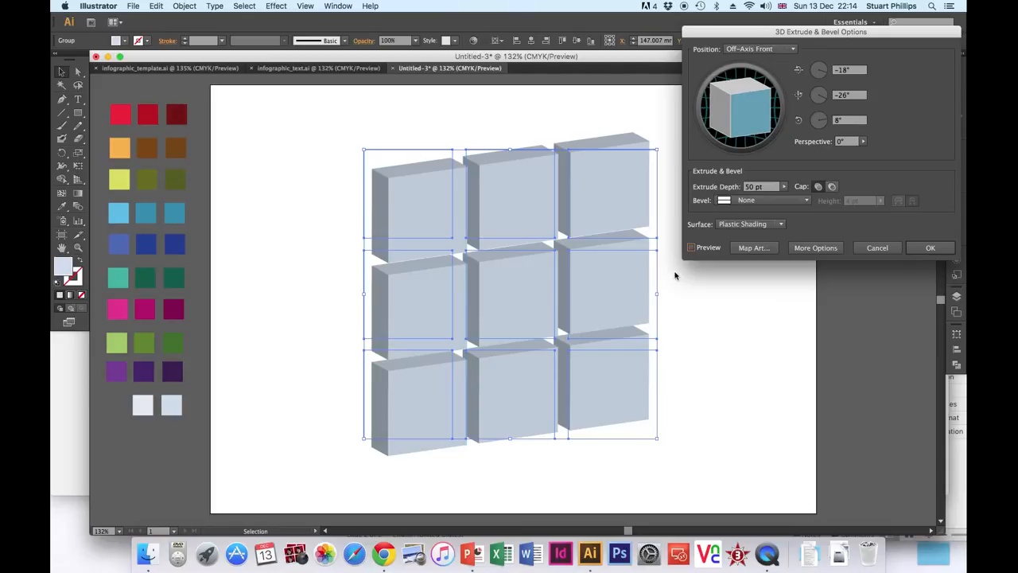
pyautogui.click(692, 249)
pyautogui.click(691, 248)
# Step: Set the effect's custom rotation to -11° around the X axis and -52° around the Y axis
pyautogui.moveTo(825, 76); pyautogui.dragTo(830, 68)
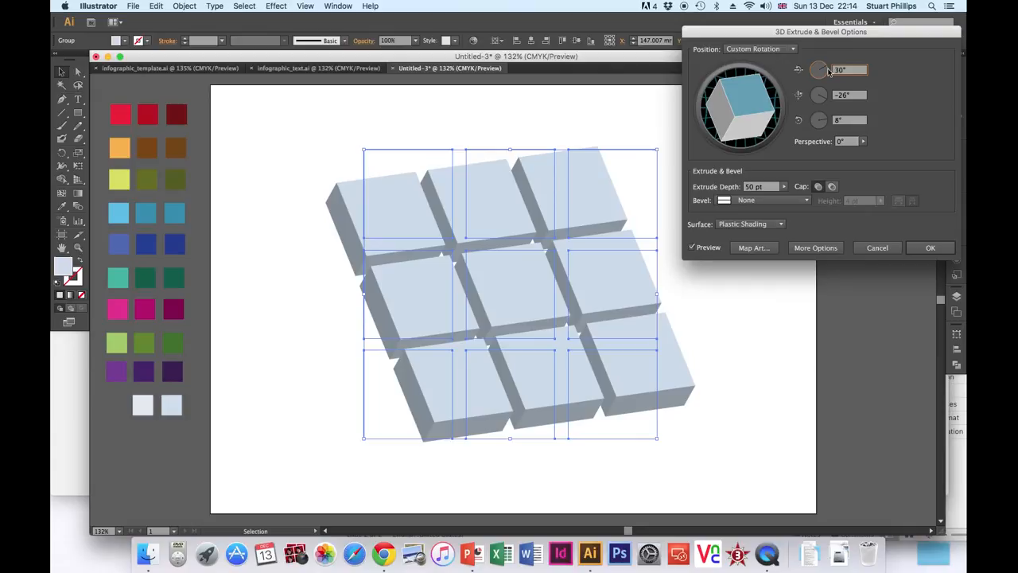
pyautogui.moveTo(827, 71); pyautogui.dragTo(846, 71)
pyautogui.write('11')
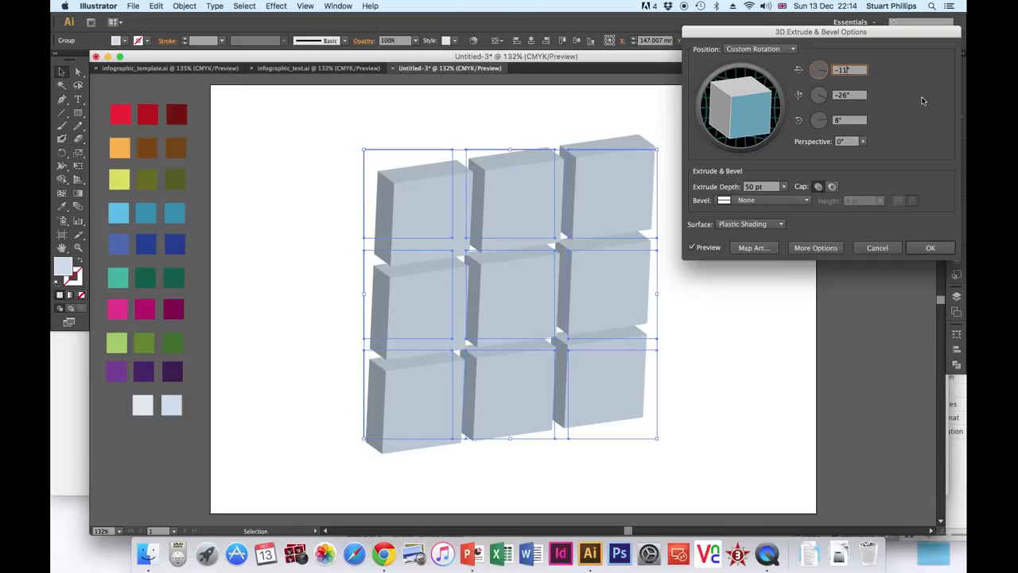
pyautogui.press('Tab')
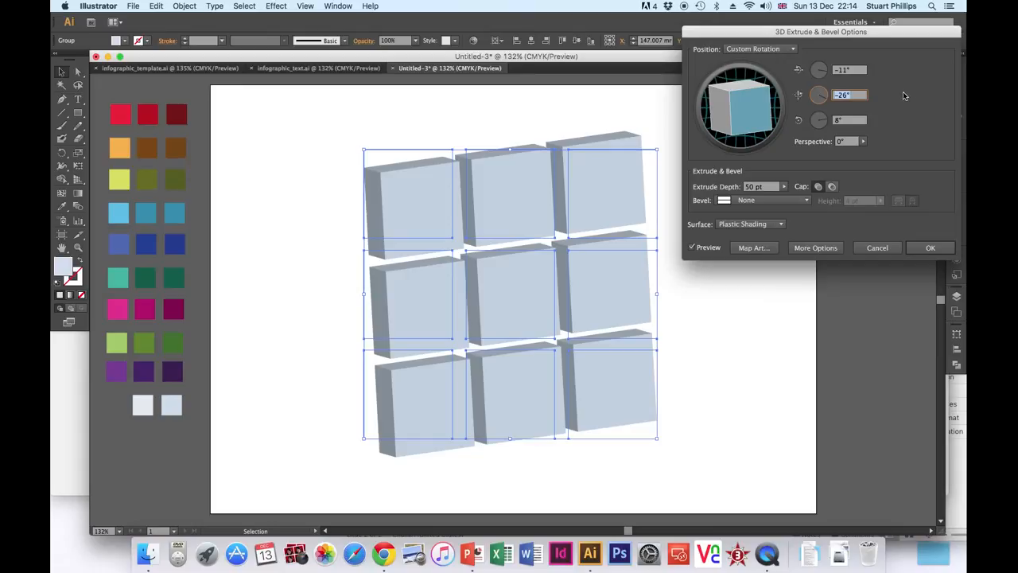
pyautogui.write('52')
pyautogui.press('Tab')
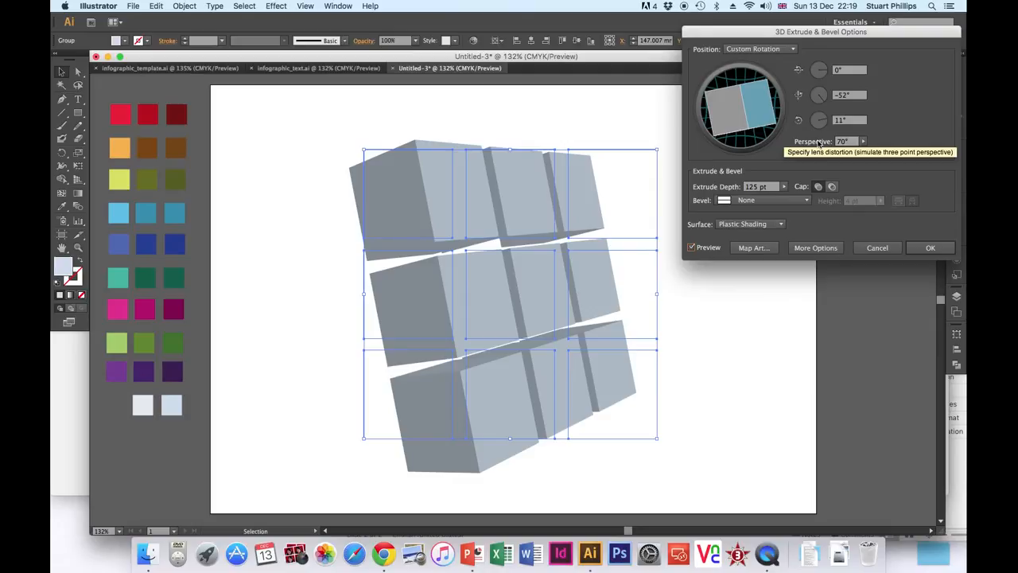
# Step: Set the extrude depth to 125 pt after trying a deeper 457 pt, and apply the 3D effect to the squares
pyautogui.click(784, 187)
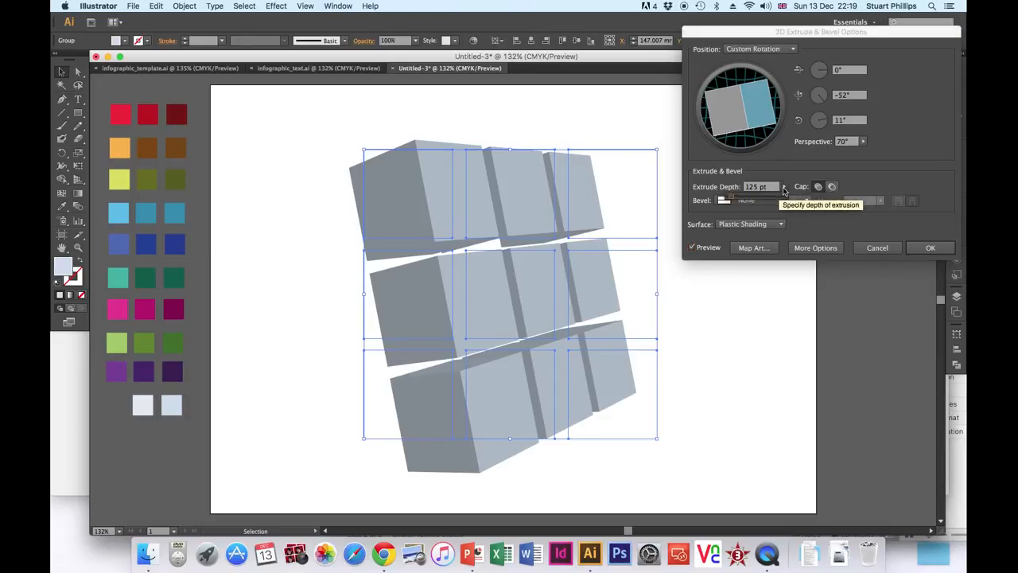
pyautogui.moveTo(731, 200); pyautogui.dragTo(740, 200)
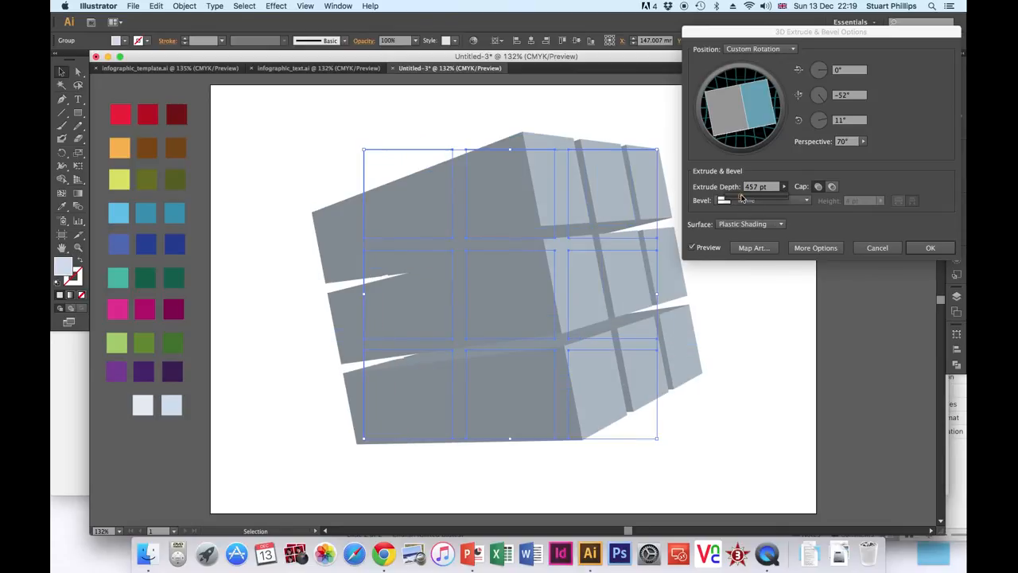
pyautogui.doubleClick(751, 186)
pyautogui.write('125')
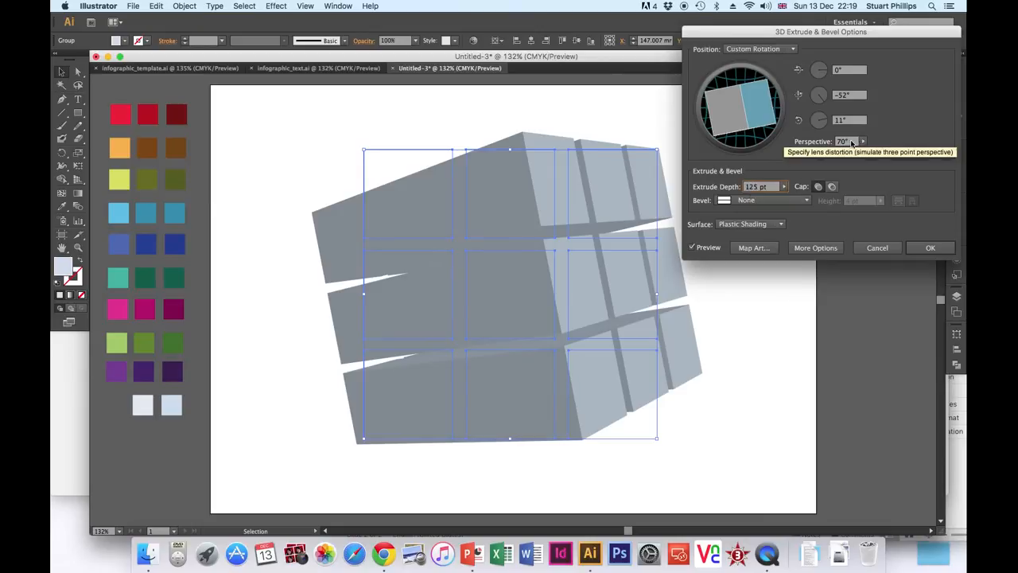
pyautogui.press('Tab')
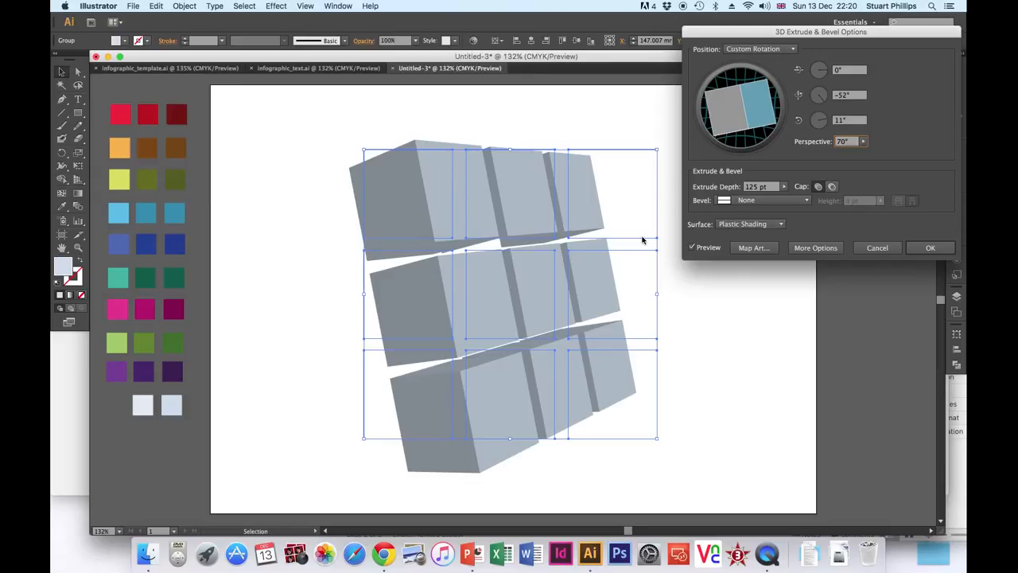
pyautogui.click(929, 247)
pyautogui.click(731, 197)
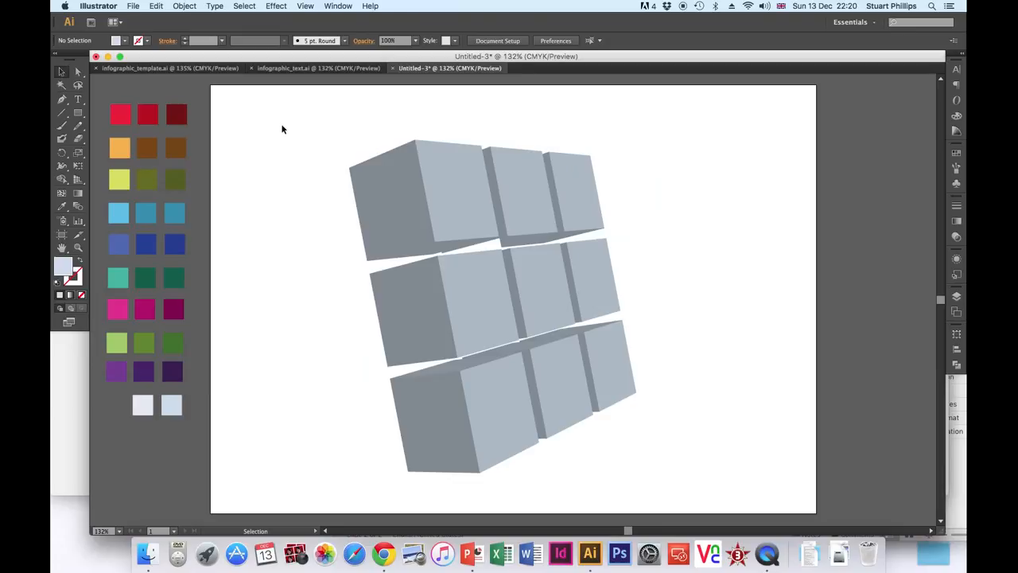
pyautogui.moveTo(298, 125); pyautogui.dragTo(695, 498)
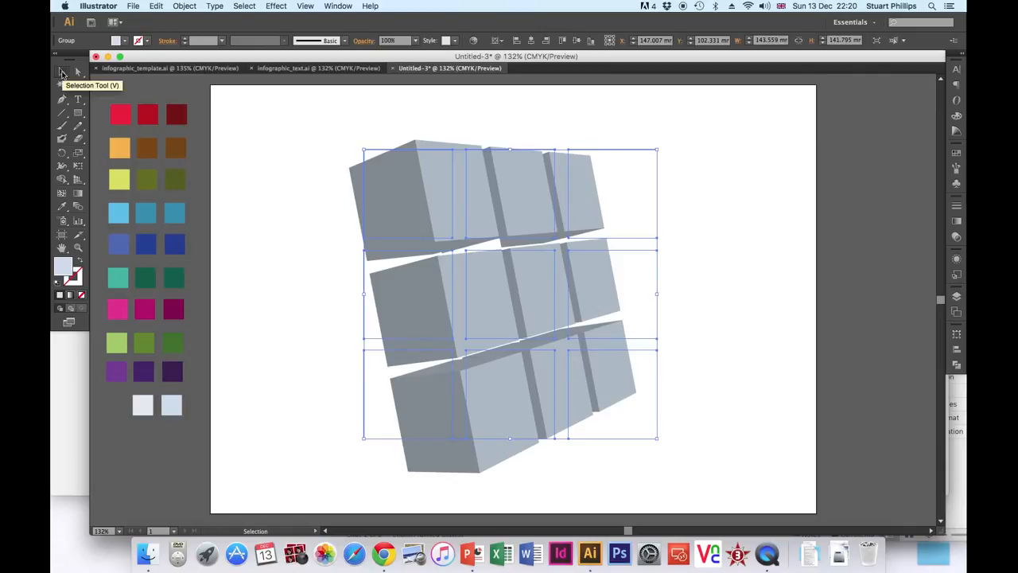
pyautogui.rightClick(414, 194)
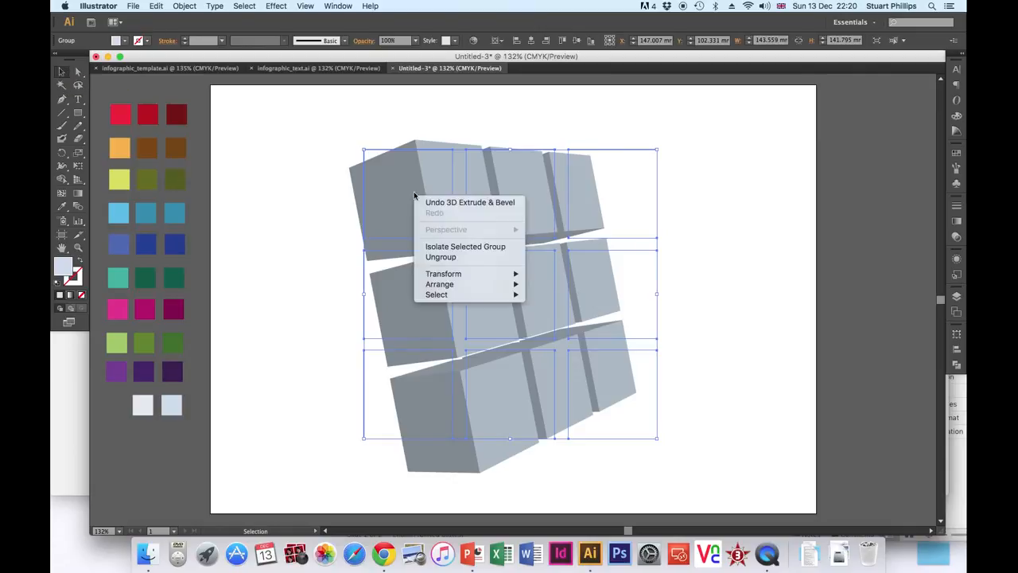
pyautogui.click(329, 173)
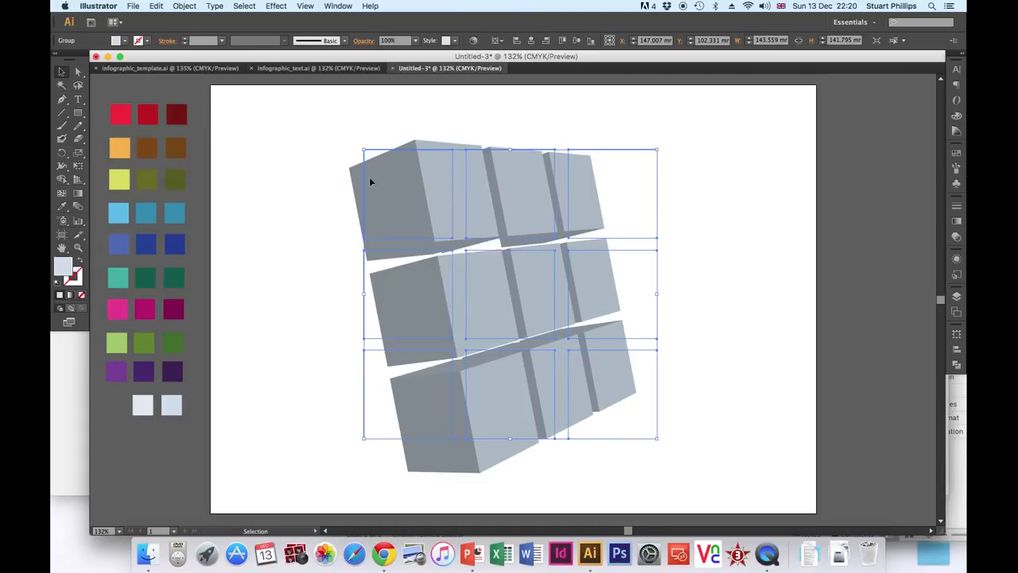
pyautogui.click(271, 143)
# Step: Expand the appearance of the extruded cube group into editable shapes
pyautogui.moveTo(305, 111); pyautogui.dragTo(729, 503)
pyautogui.click(157, 6)
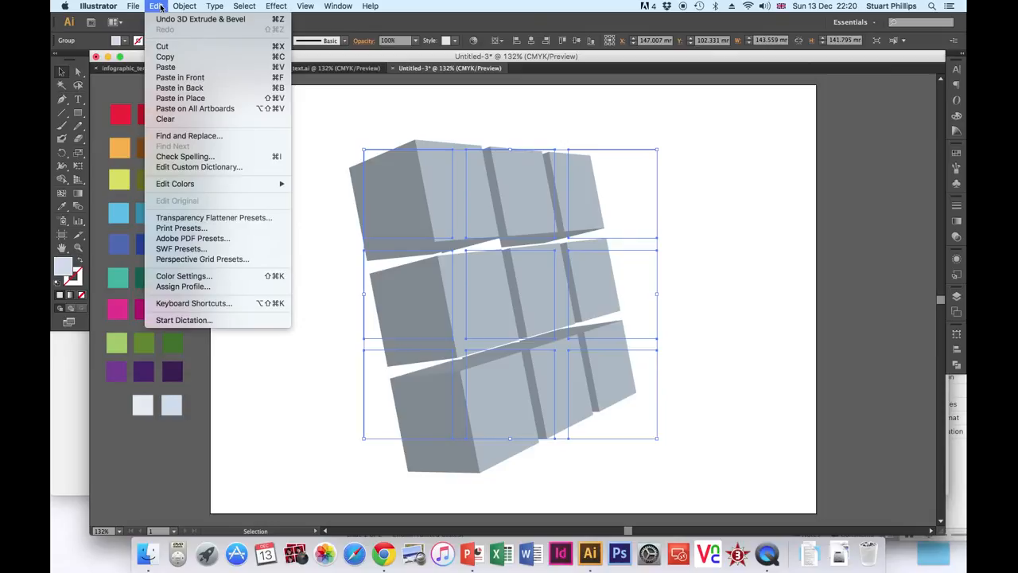
pyautogui.moveTo(185, 7)
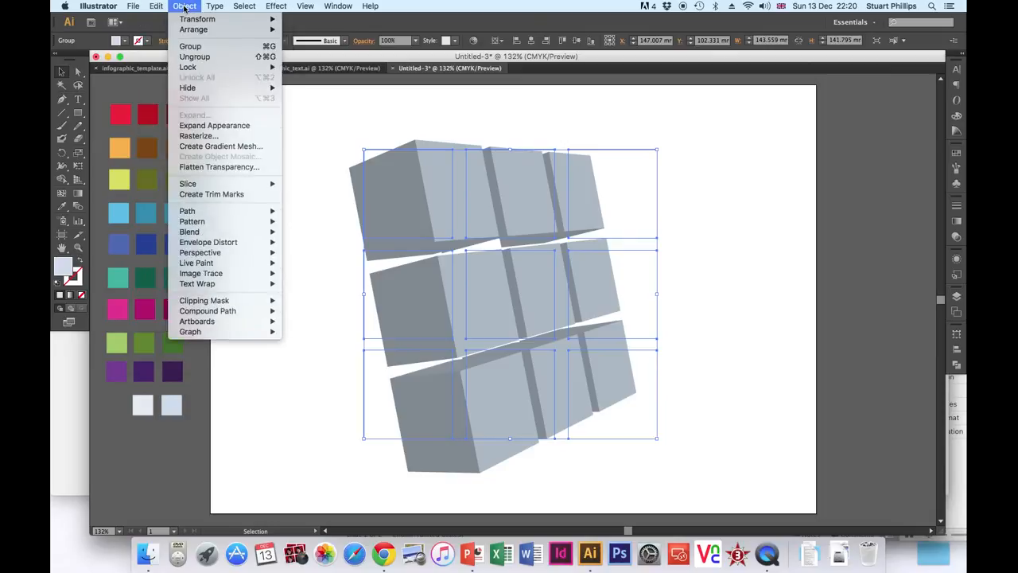
pyautogui.click(212, 126)
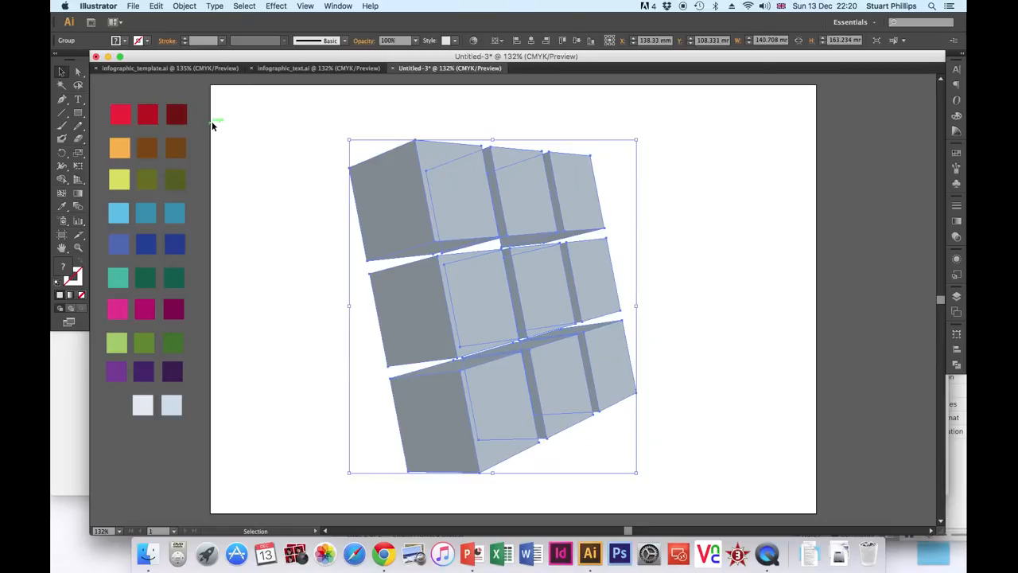
pyautogui.click(251, 142)
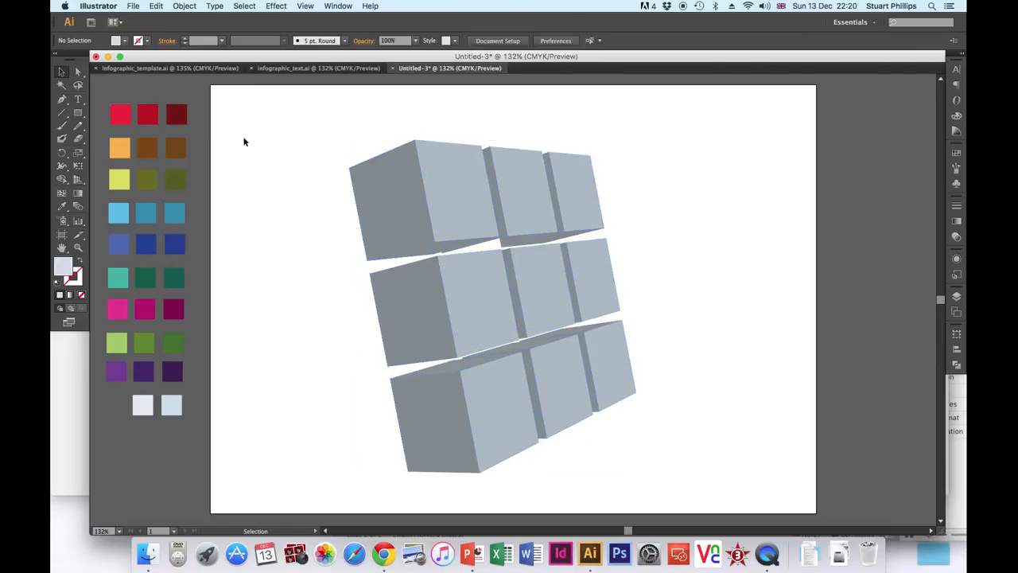
# Step: Ungroup the expanded cube artwork
pyautogui.moveTo(284, 117); pyautogui.dragTo(677, 485)
pyautogui.rightClick(531, 285)
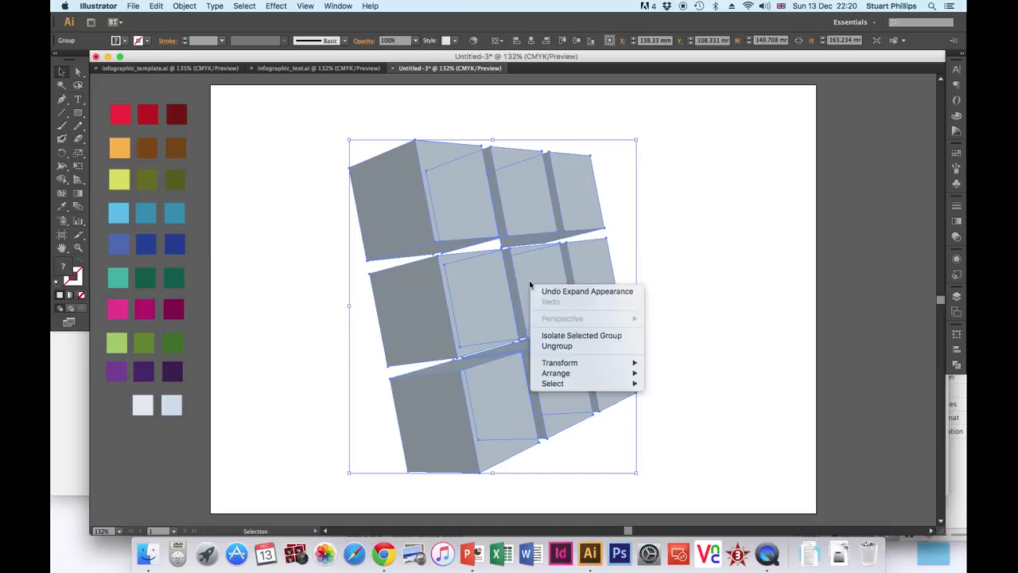
pyautogui.click(558, 347)
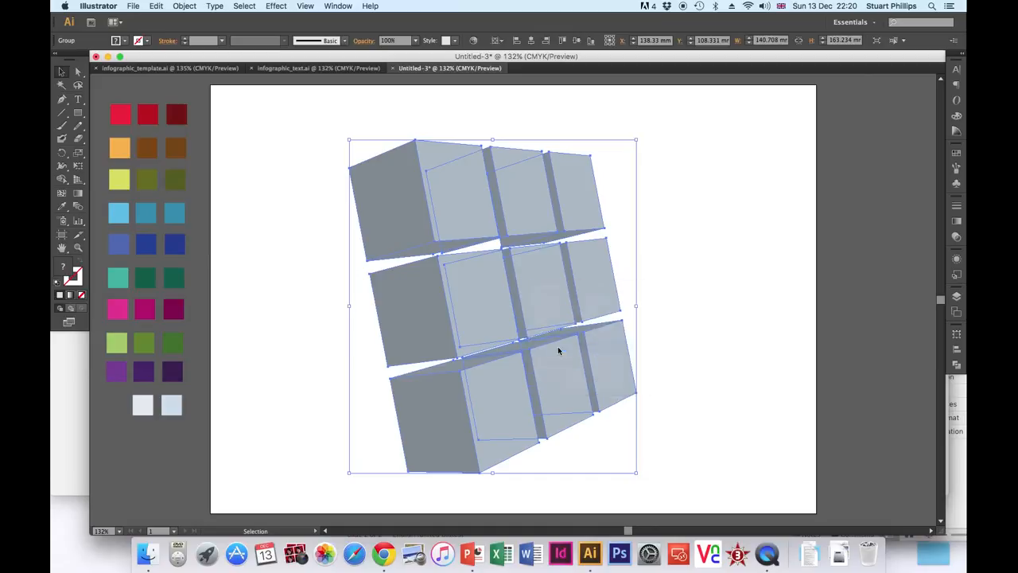
pyautogui.click(700, 256)
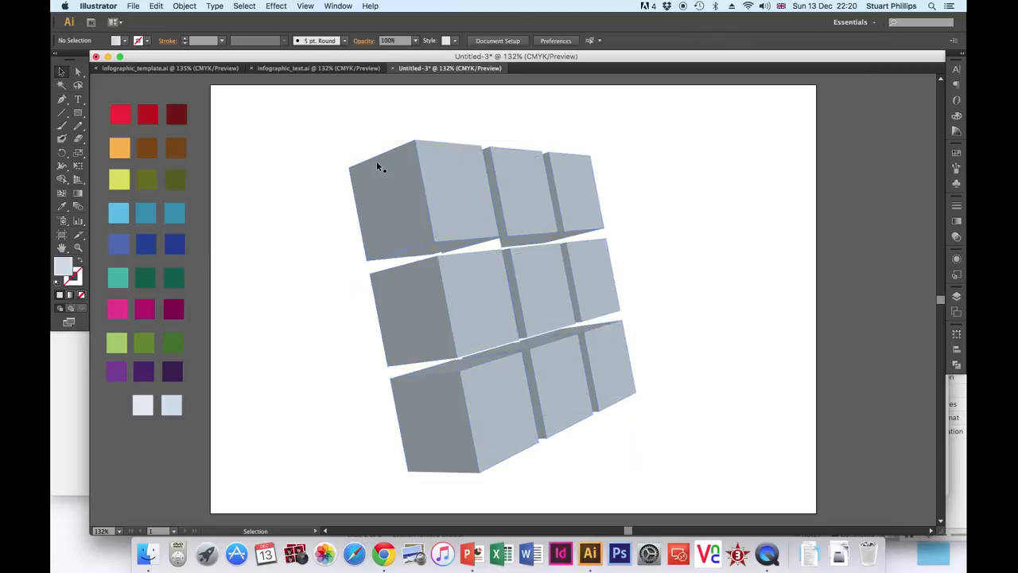
# Step: Ungroup the whole cube artwork a second time to release its nested groups
pyautogui.moveTo(302, 131); pyautogui.dragTo(749, 516)
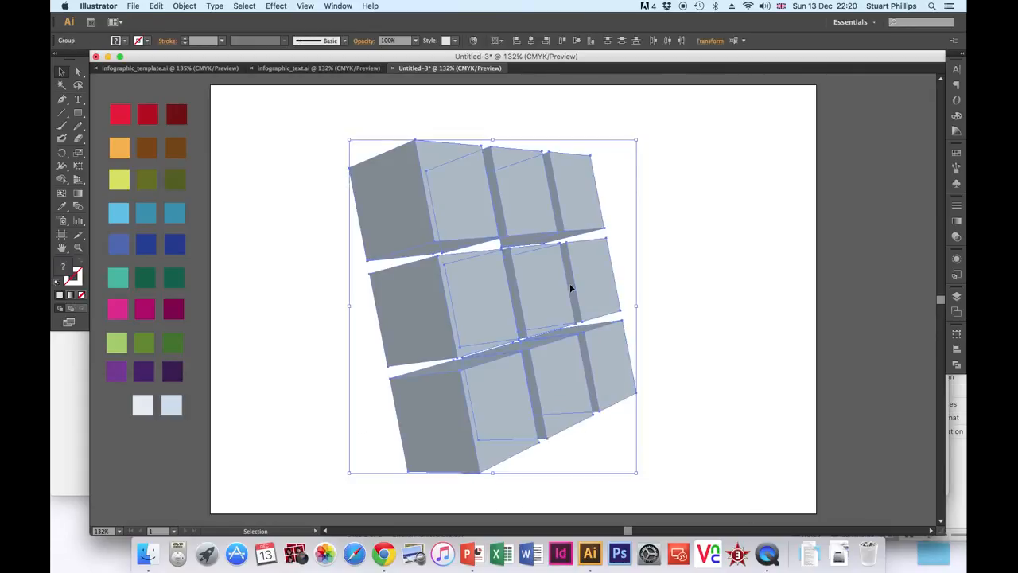
pyautogui.rightClick(528, 282)
pyautogui.click(554, 344)
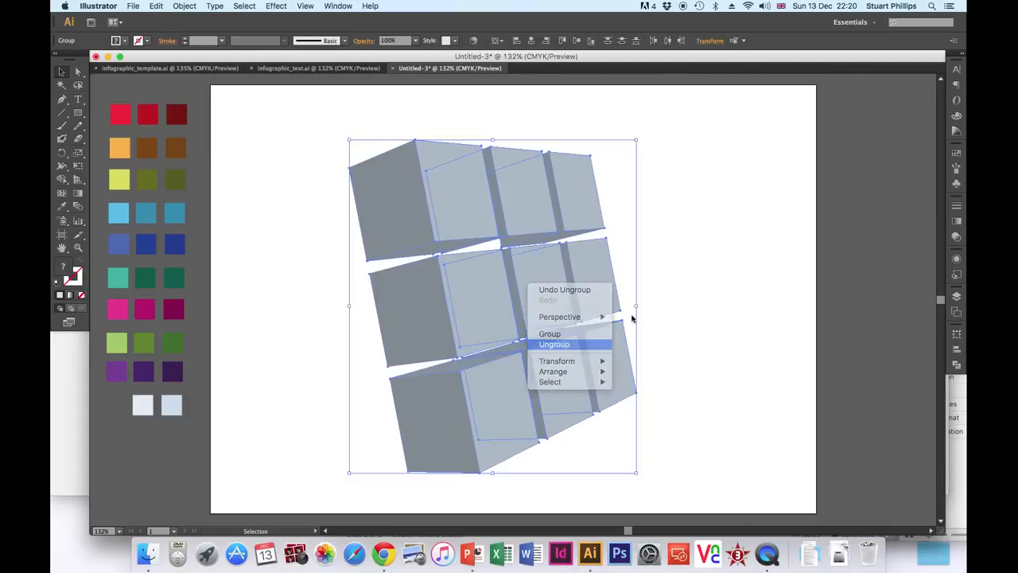
pyautogui.click(651, 266)
# Step: Select the front faces of the top and middle rows one by one to check that each is a separate object
pyautogui.click(451, 184)
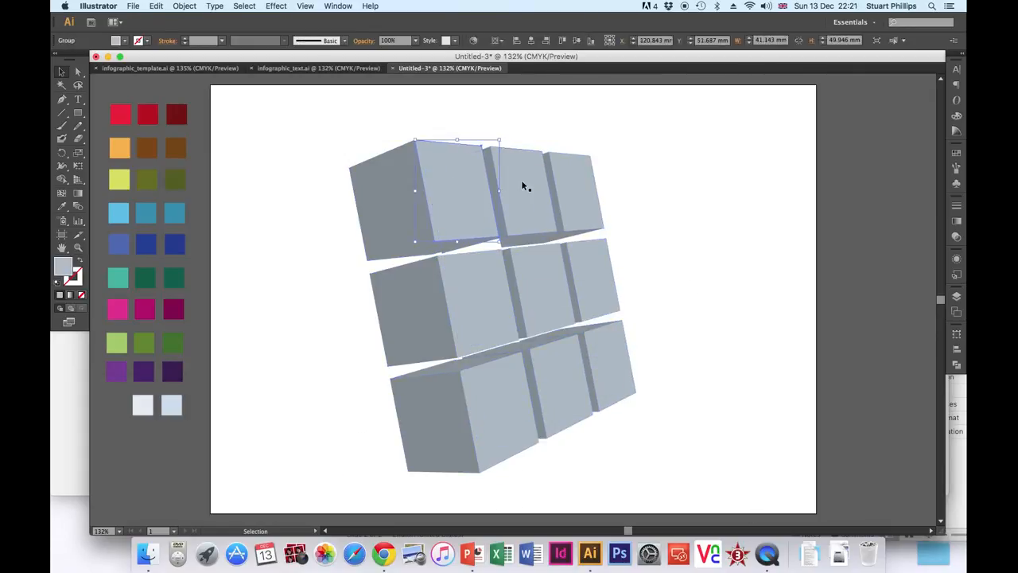
pyautogui.click(523, 182)
pyautogui.click(586, 188)
pyautogui.click(598, 278)
pyautogui.click(545, 281)
pyautogui.click(478, 286)
pyautogui.click(492, 245)
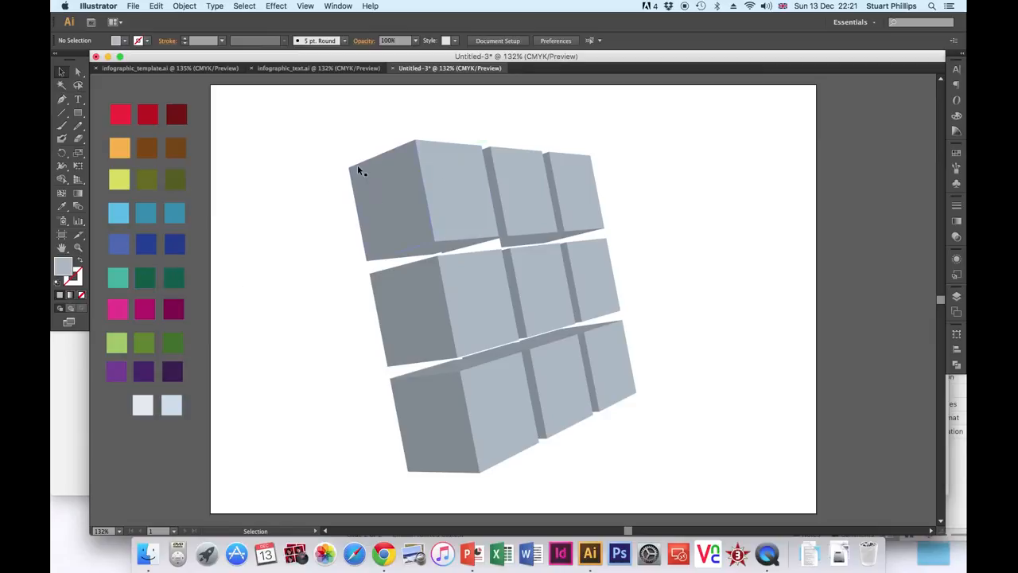
pyautogui.click(460, 183)
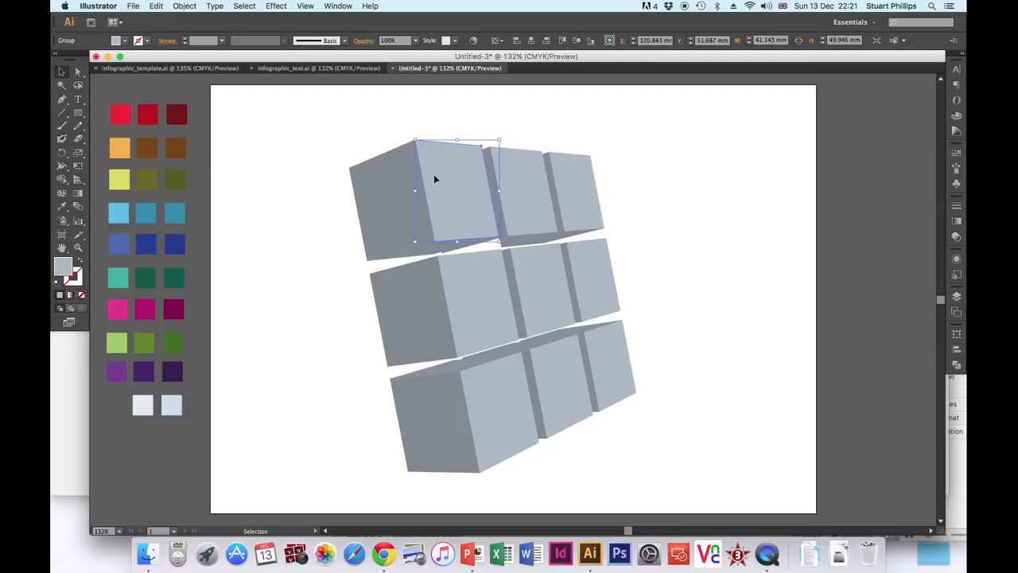
# Step: Fill the front face of the first top-row cube with the bright red swatch colour using the Eyedropper
pyautogui.click(62, 209)
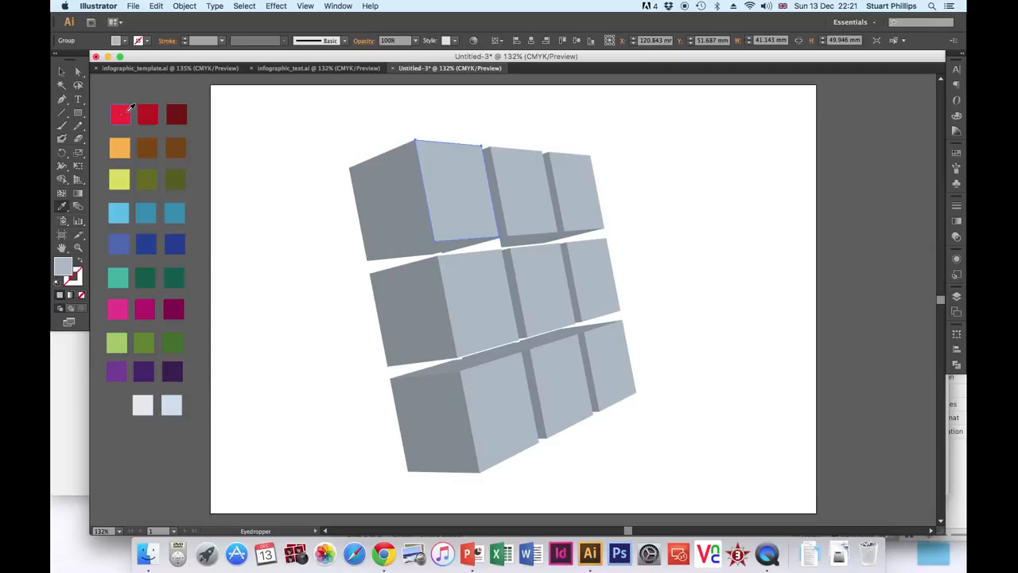
pyautogui.click(127, 111)
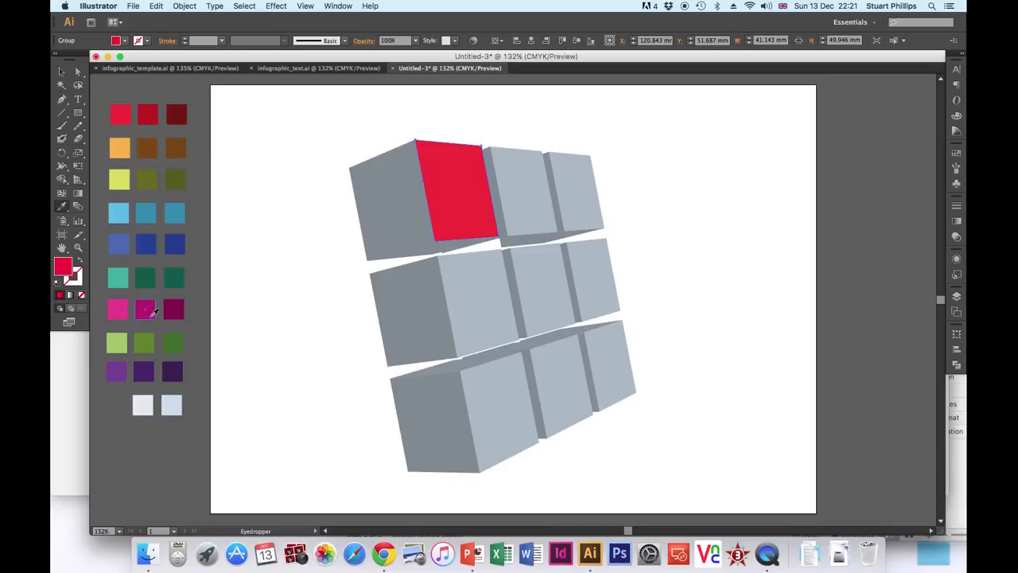
pyautogui.press('v')
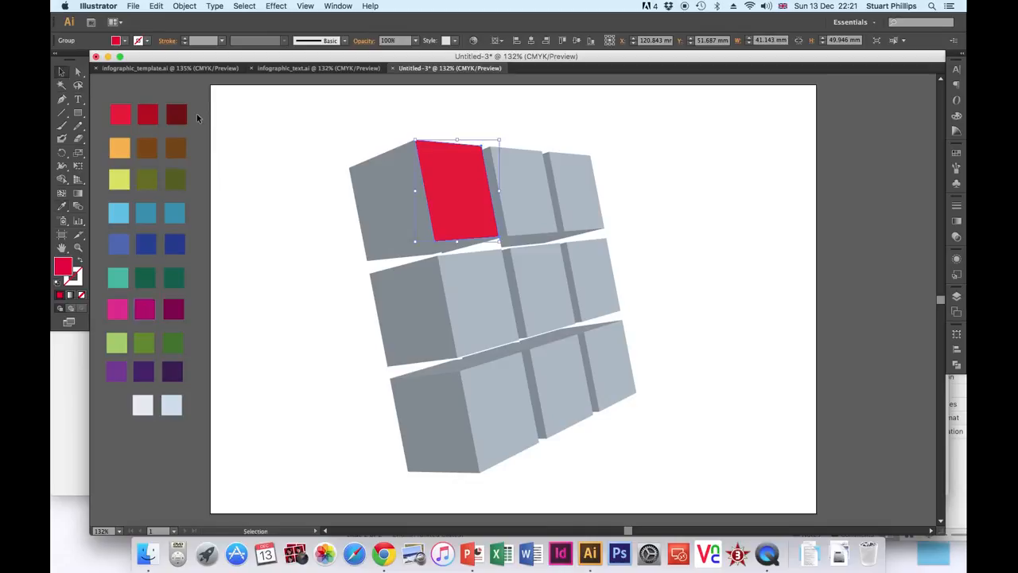
# Step: Sample the orange swatch for the top row's middle front face and the yellow-green swatch for its last front face
pyautogui.click(523, 193)
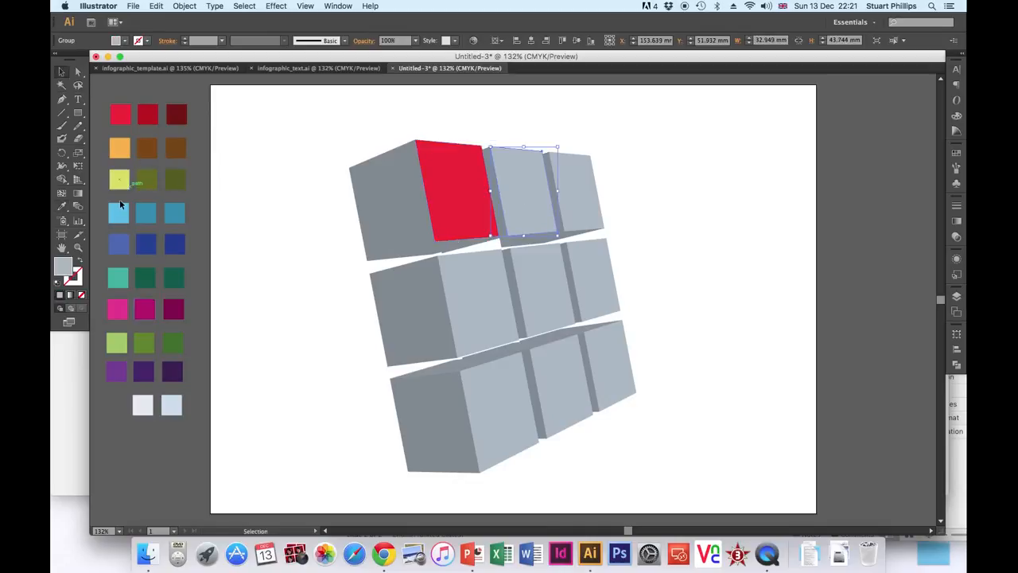
pyautogui.click(62, 206)
pyautogui.click(121, 149)
pyautogui.click(61, 72)
pyautogui.click(571, 203)
pyautogui.click(62, 206)
pyautogui.click(120, 180)
pyautogui.click(61, 72)
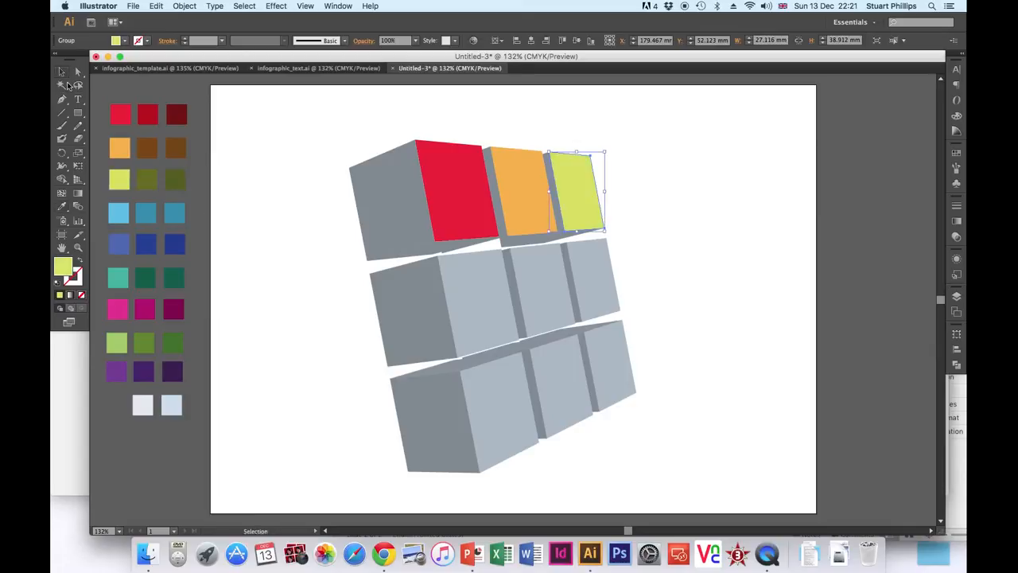
# Step: Sample the sky blue swatch for the middle row's first front face and the medium blue swatch for its second
pyautogui.click(474, 294)
pyautogui.click(62, 206)
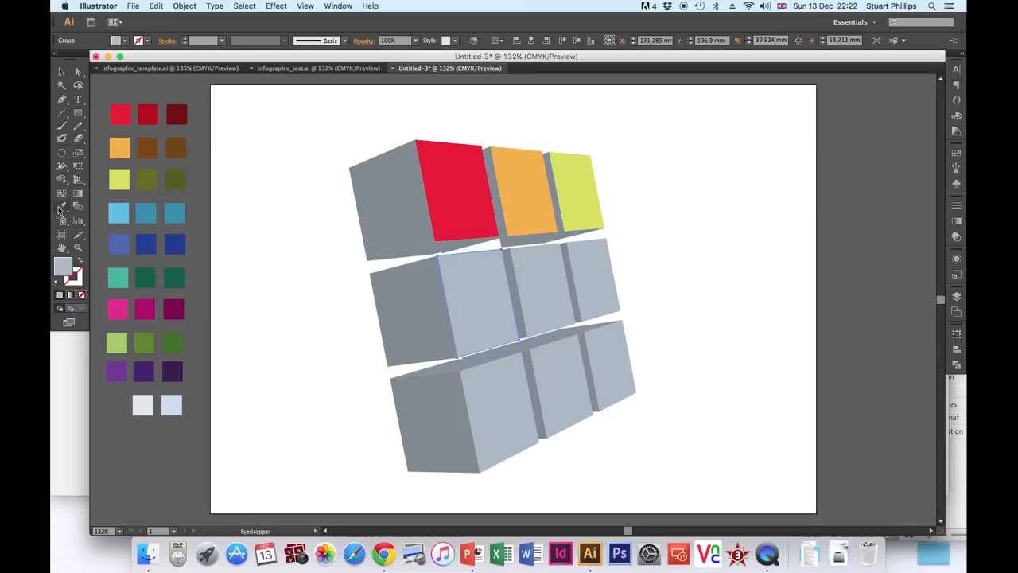
pyautogui.click(62, 72)
pyautogui.click(531, 283)
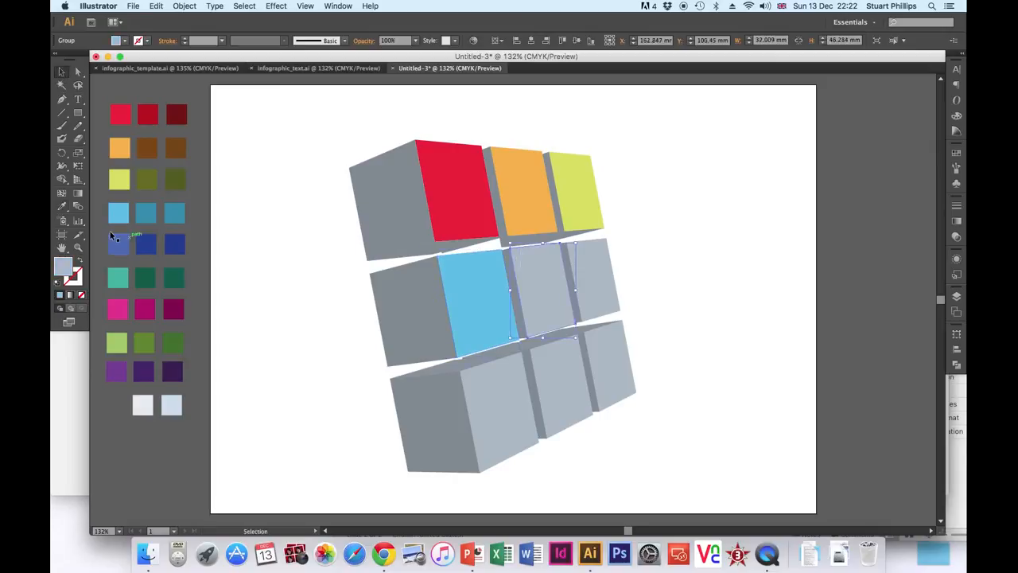
pyautogui.click(63, 206)
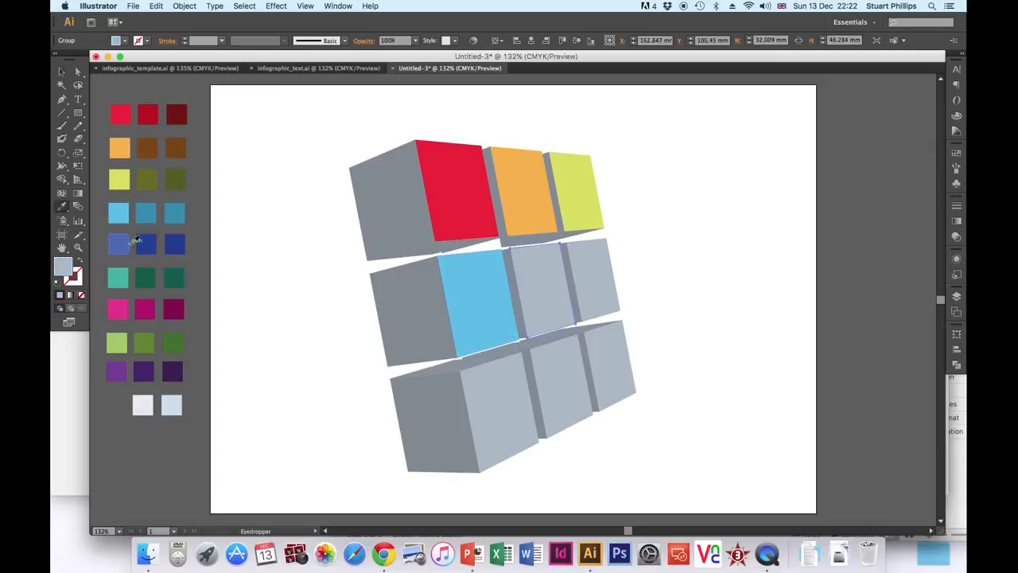
pyautogui.click(121, 242)
pyautogui.click(62, 72)
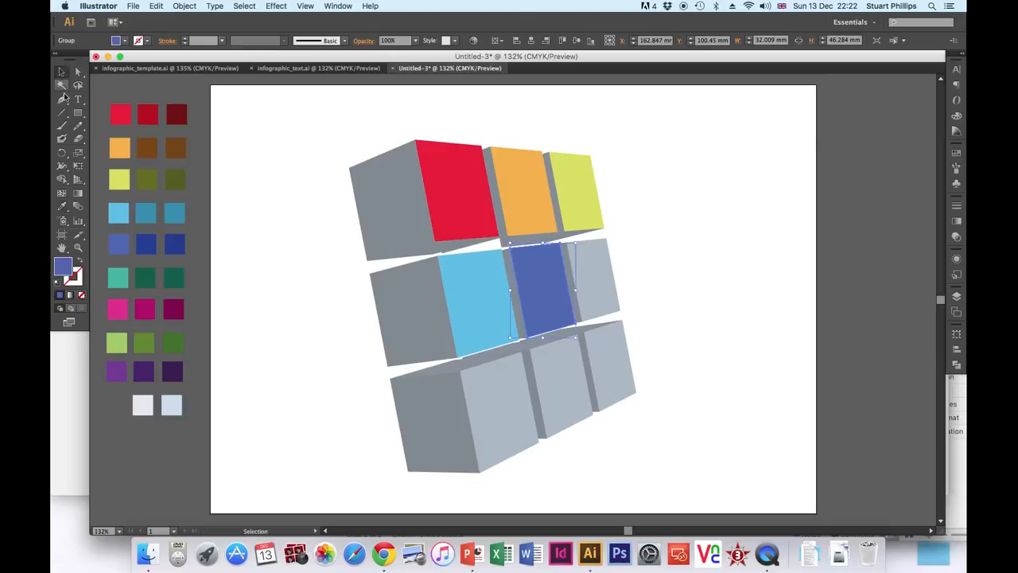
# Step: Fill the front face of the last middle-row cube with the light teal swatch colour
pyautogui.click(586, 277)
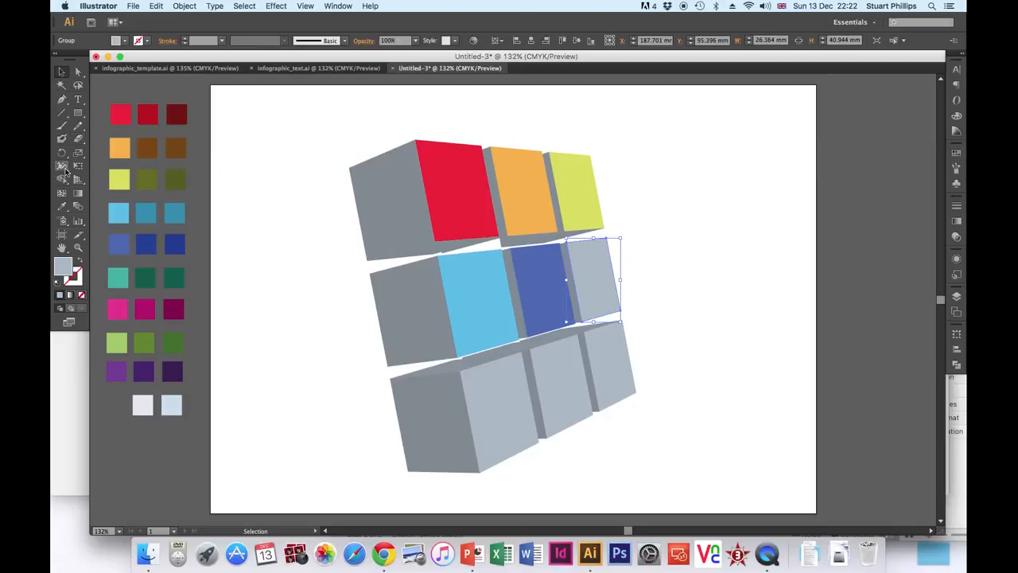
pyautogui.click(61, 206)
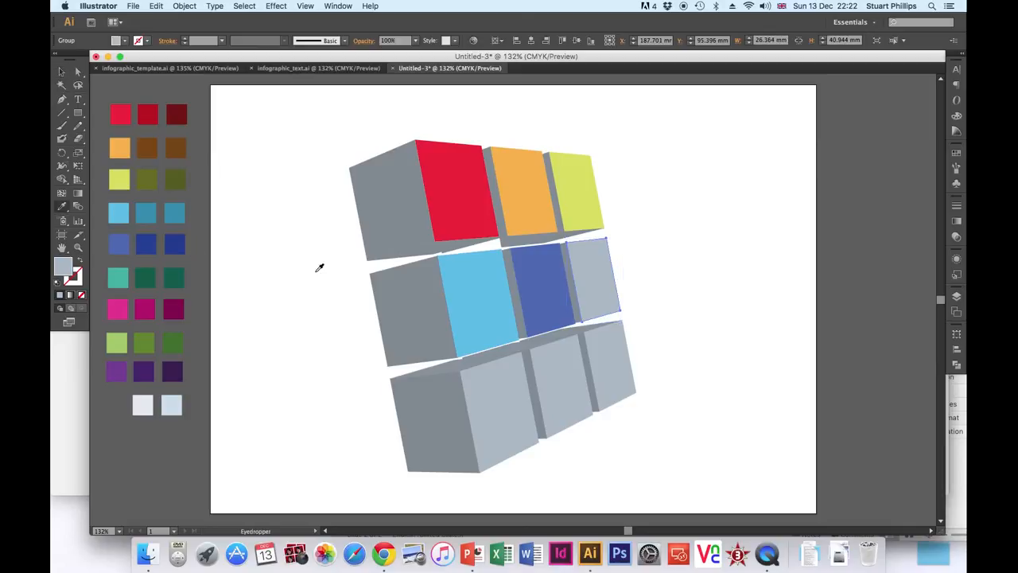
pyautogui.click(117, 272)
pyautogui.click(61, 71)
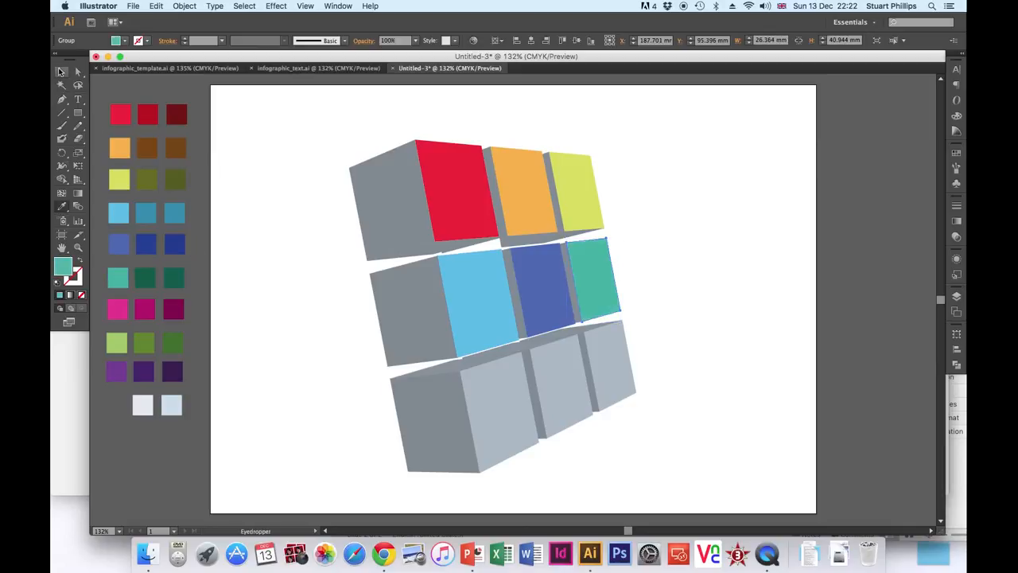
# Step: Sample the bright pink swatch for the bottom row's first front face and the light green swatch for its second
pyautogui.click(435, 380)
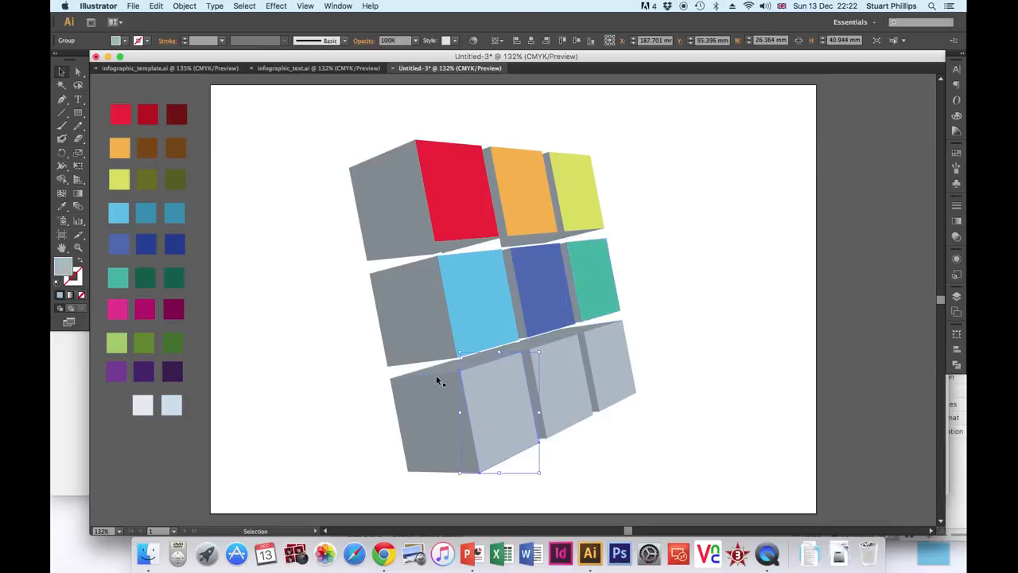
pyautogui.click(63, 206)
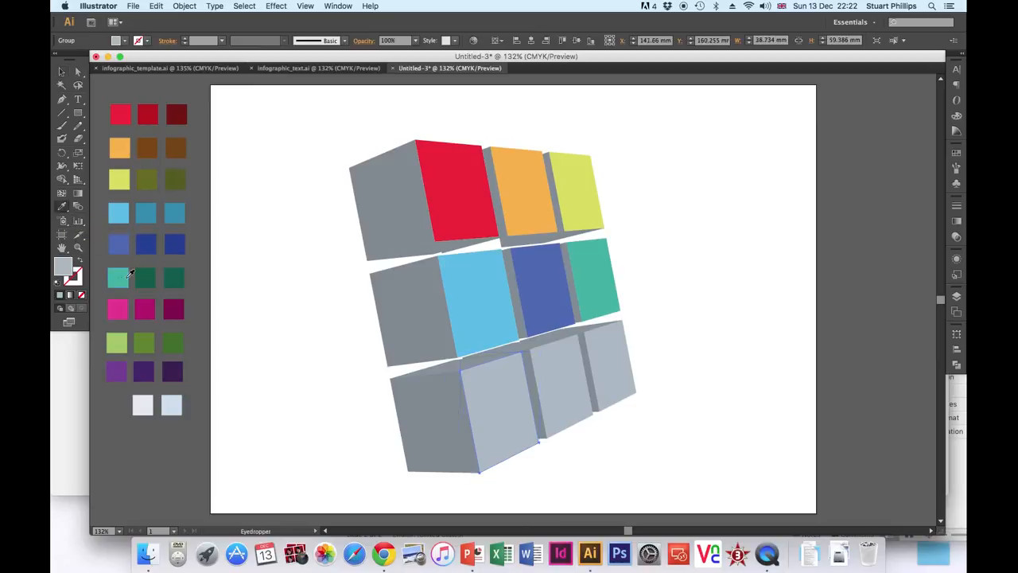
pyautogui.click(118, 309)
pyautogui.click(62, 72)
pyautogui.click(571, 389)
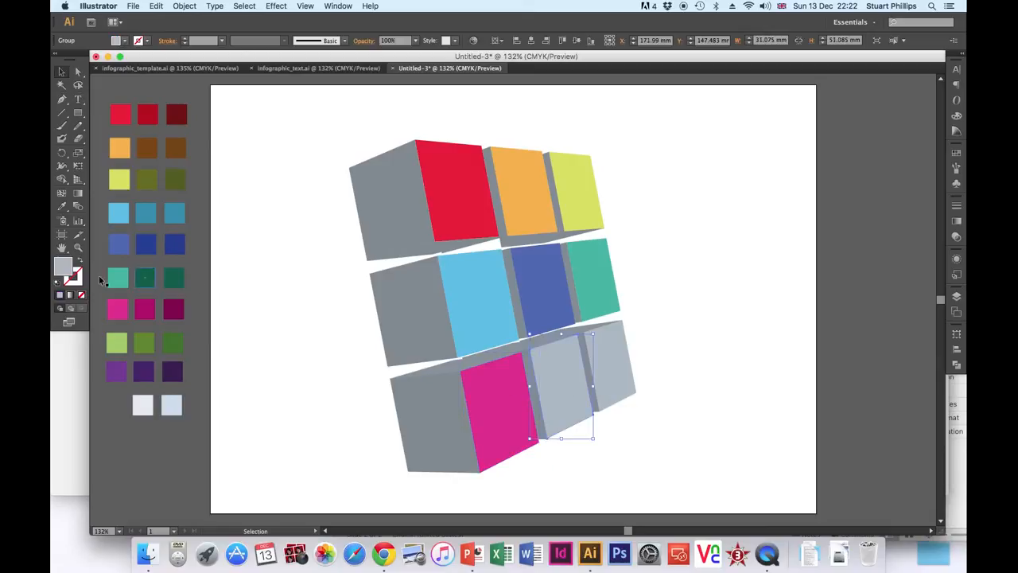
pyautogui.click(62, 206)
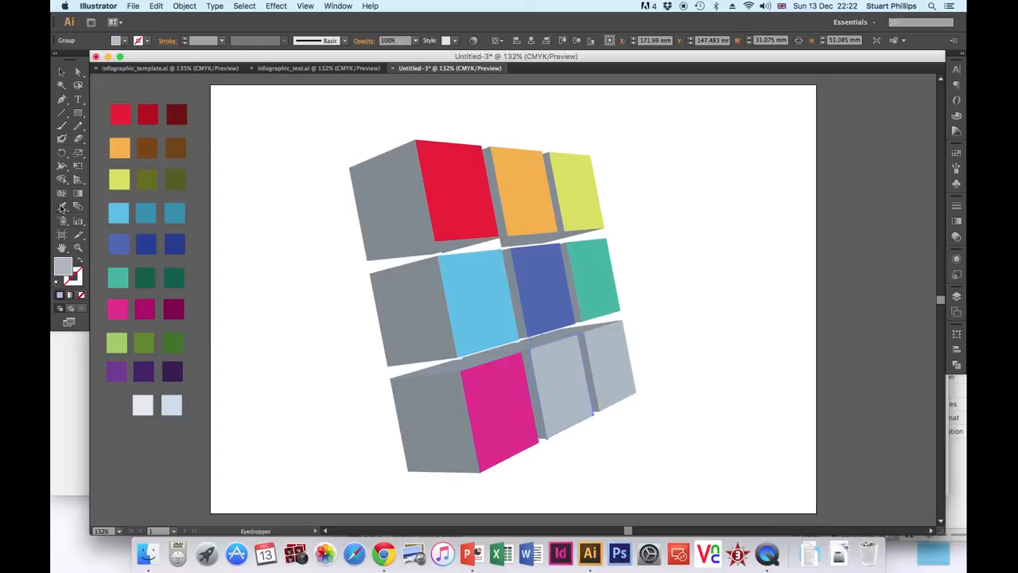
pyautogui.click(116, 343)
pyautogui.click(62, 72)
# Step: Fill the front face of the last bottom-row cube with the lightest purple swatch colour
pyautogui.click(625, 390)
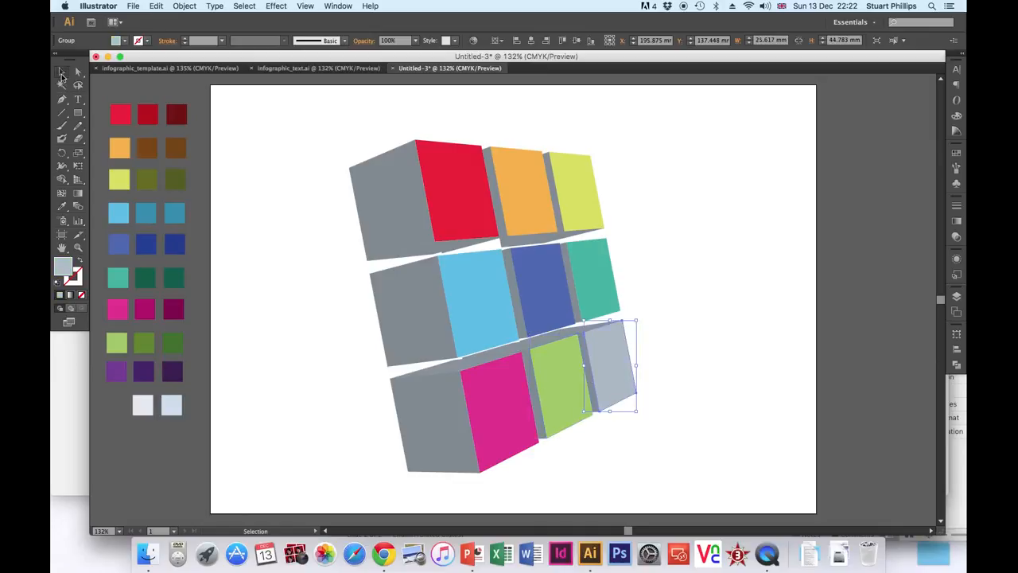
pyautogui.click(61, 205)
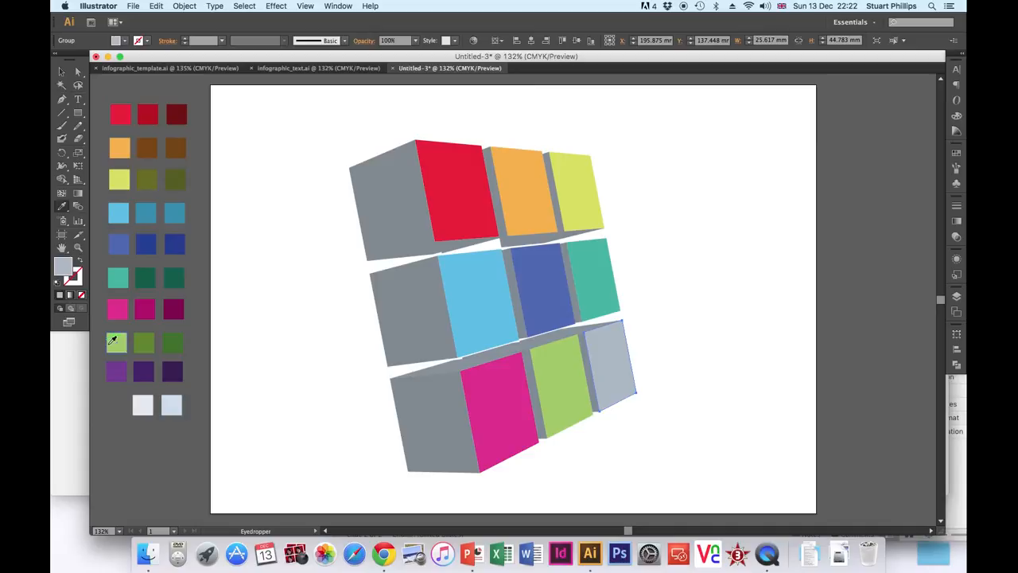
pyautogui.click(113, 364)
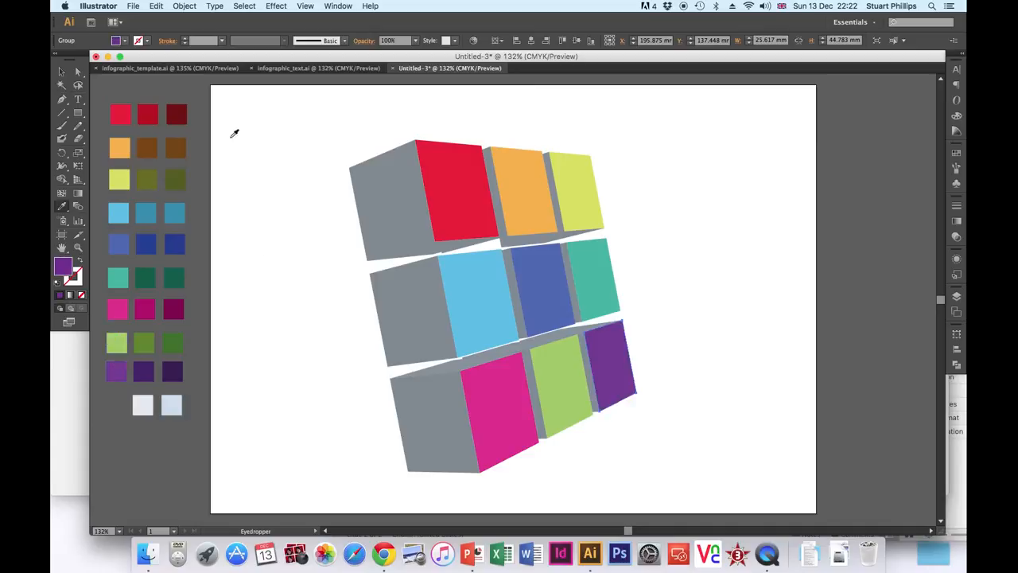
pyautogui.click(61, 71)
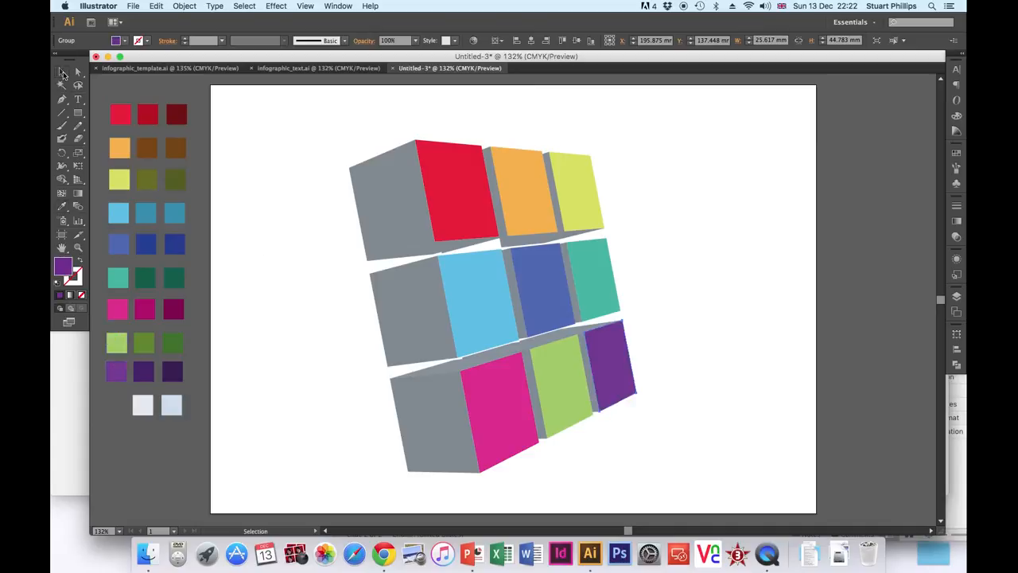
# Step: Fill the side face of the red cube with the darker red from the second swatch column
pyautogui.click(365, 179)
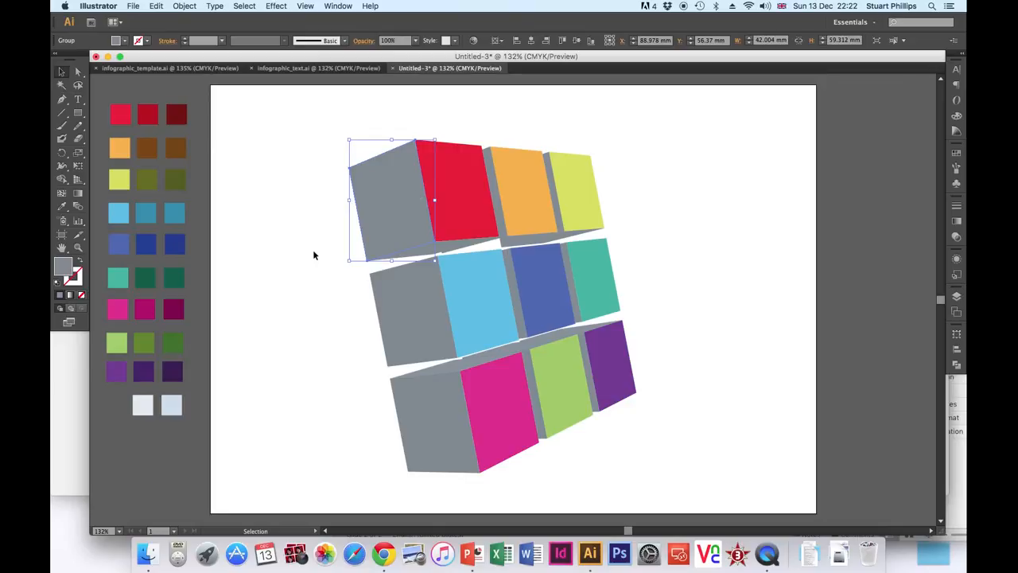
pyautogui.click(63, 207)
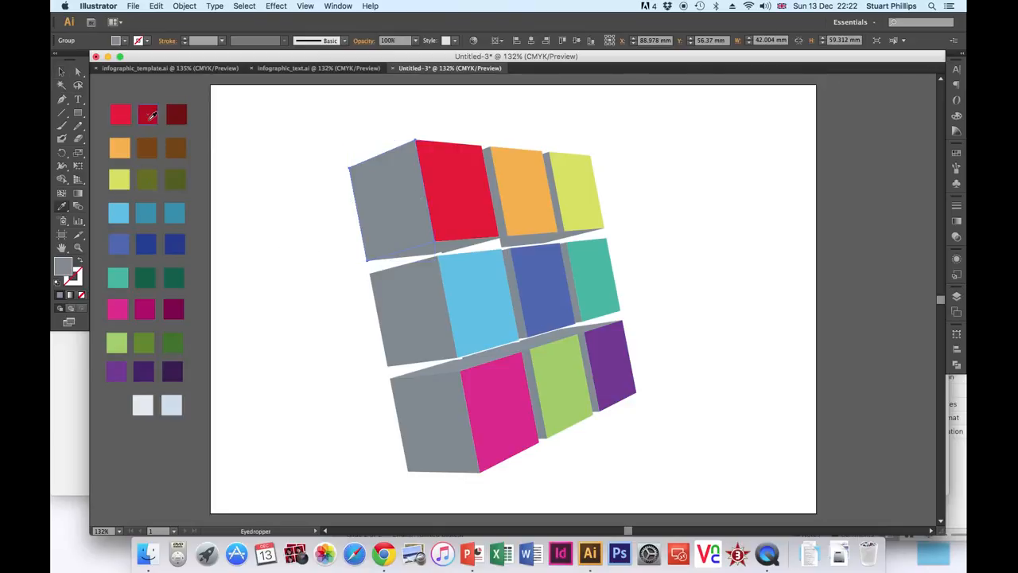
pyautogui.click(149, 117)
pyautogui.click(62, 72)
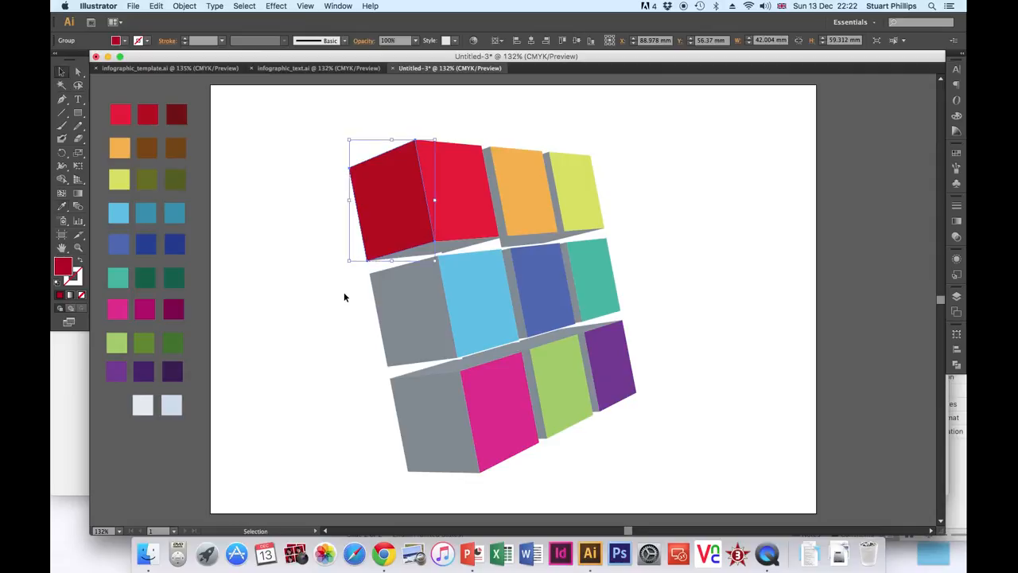
# Step: Colour the orange cube's side face brown and the yellow-green cube's side face olive from the second swatch column
pyautogui.click(498, 207)
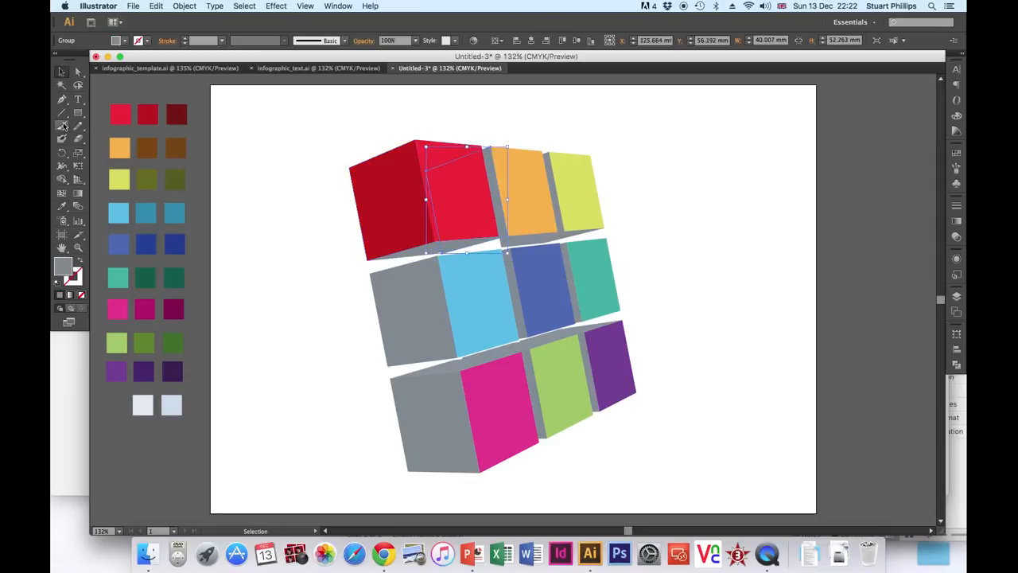
pyautogui.click(62, 206)
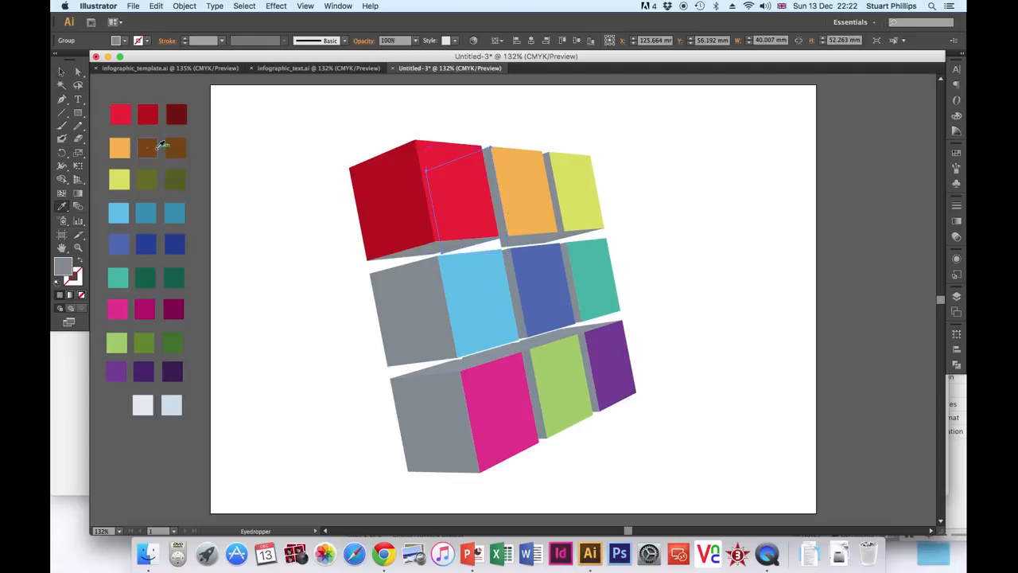
pyautogui.click(160, 144)
pyautogui.click(62, 72)
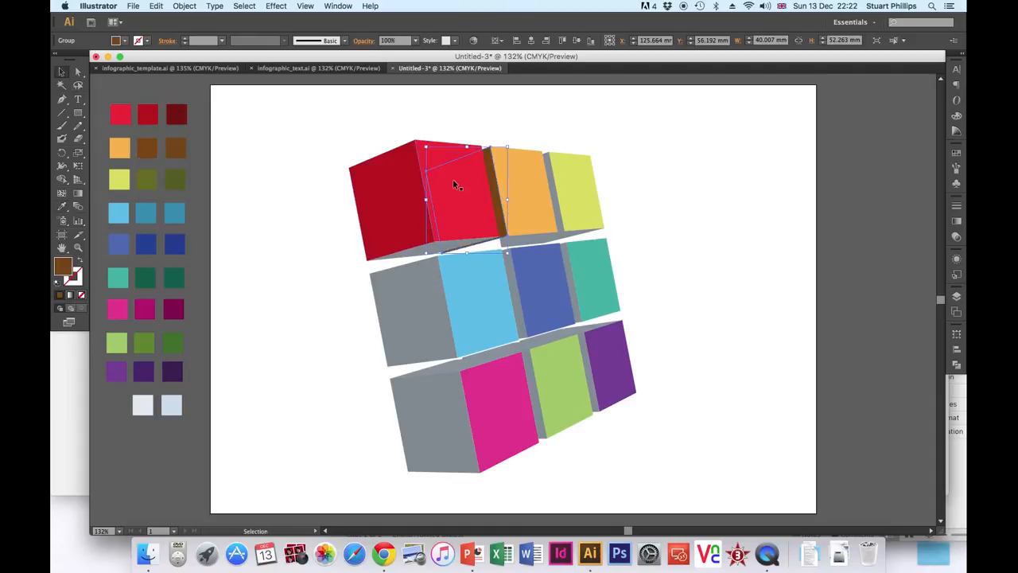
pyautogui.click(556, 199)
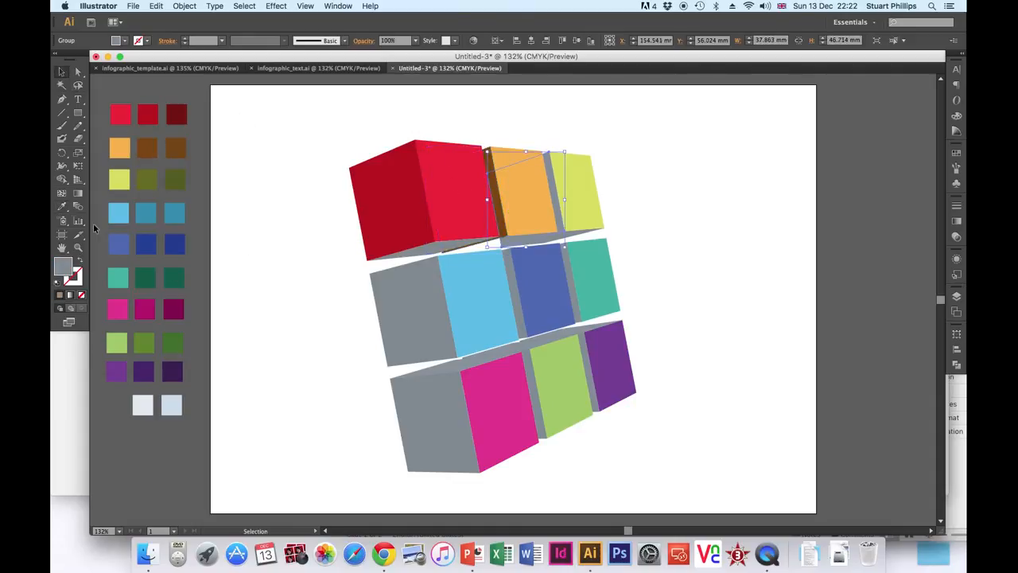
pyautogui.click(63, 205)
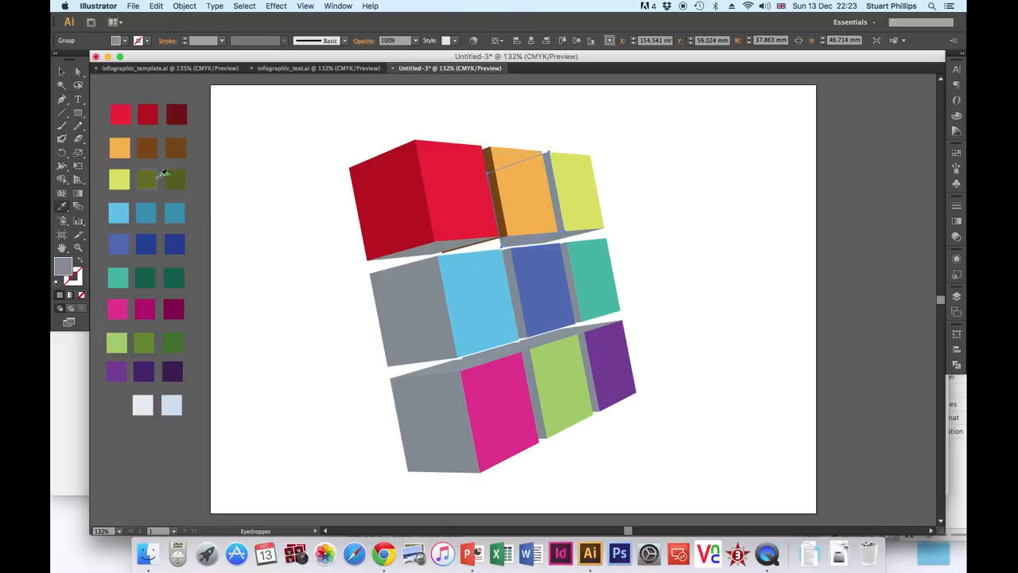
pyautogui.click(148, 177)
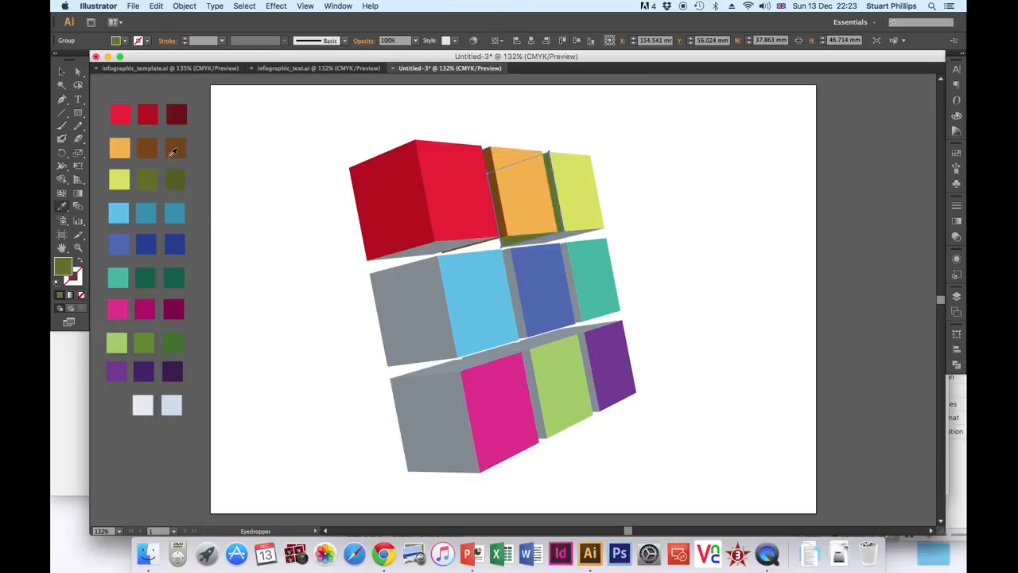
pyautogui.click(62, 72)
# Step: Colour the sky blue cube's side face darker blue and the medium blue cube's side face navy from the second swatch column
pyautogui.click(382, 310)
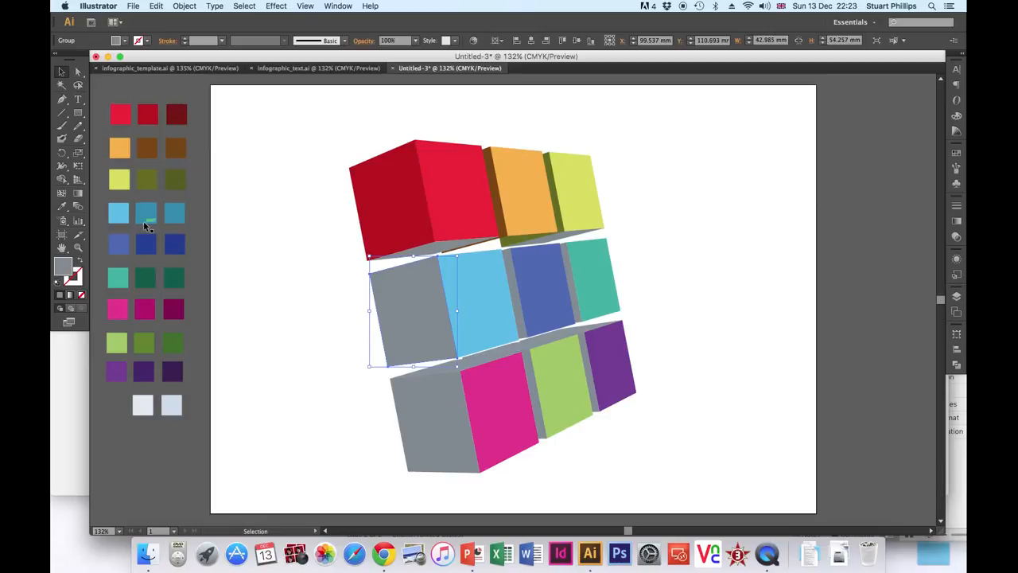
pyautogui.click(62, 207)
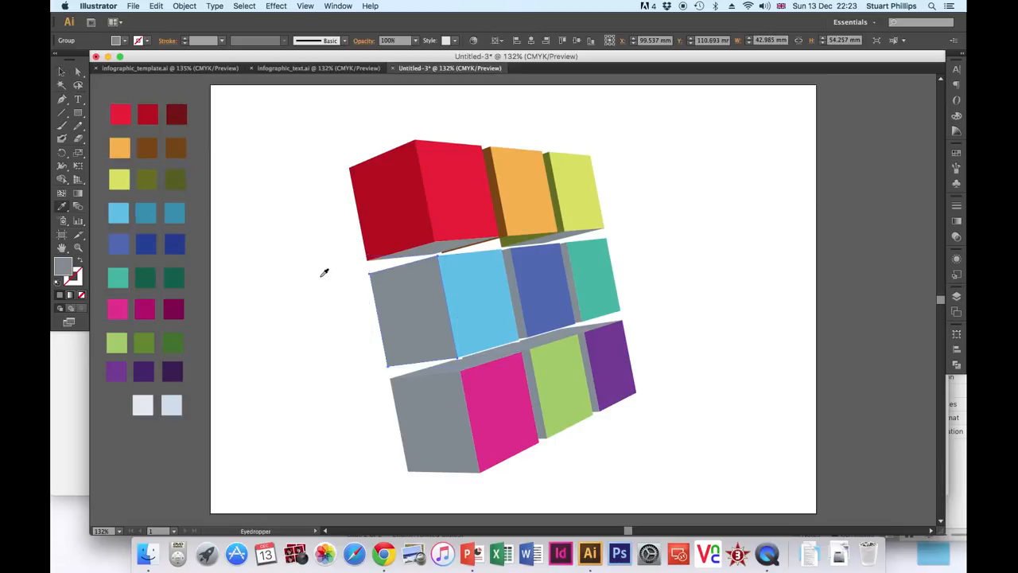
pyautogui.click(150, 208)
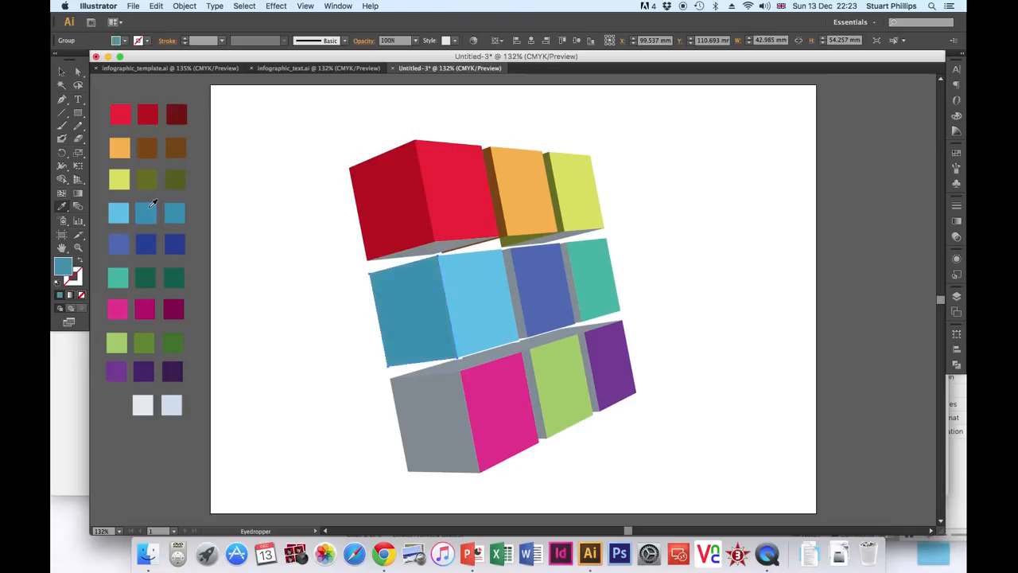
pyautogui.click(61, 71)
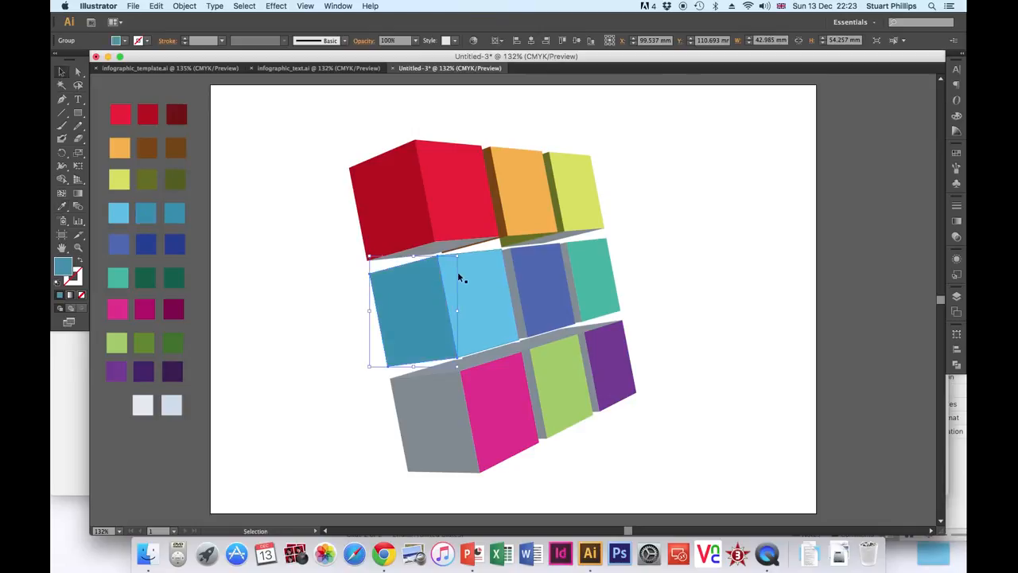
pyautogui.click(514, 298)
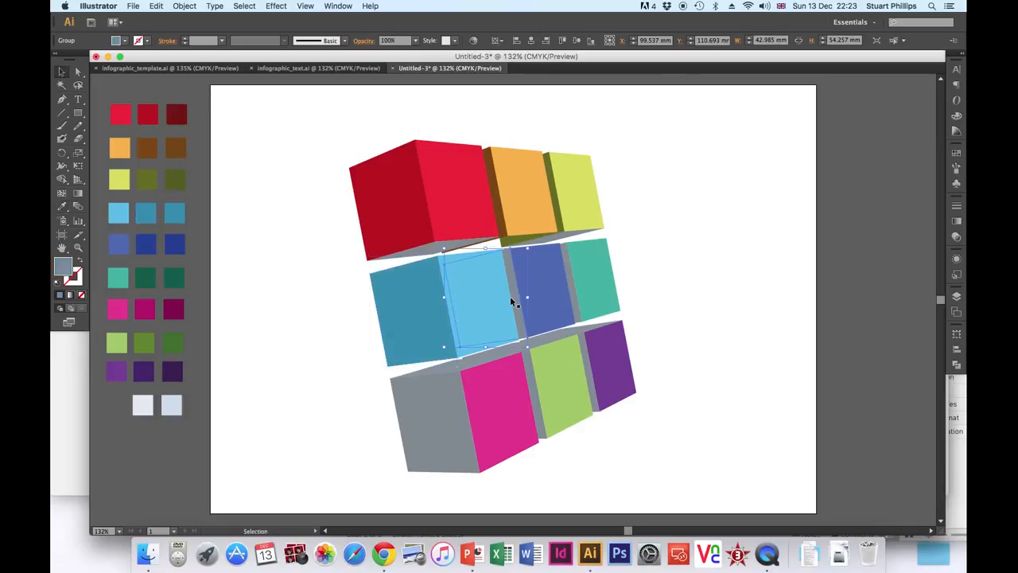
pyautogui.click(62, 208)
pyautogui.click(148, 238)
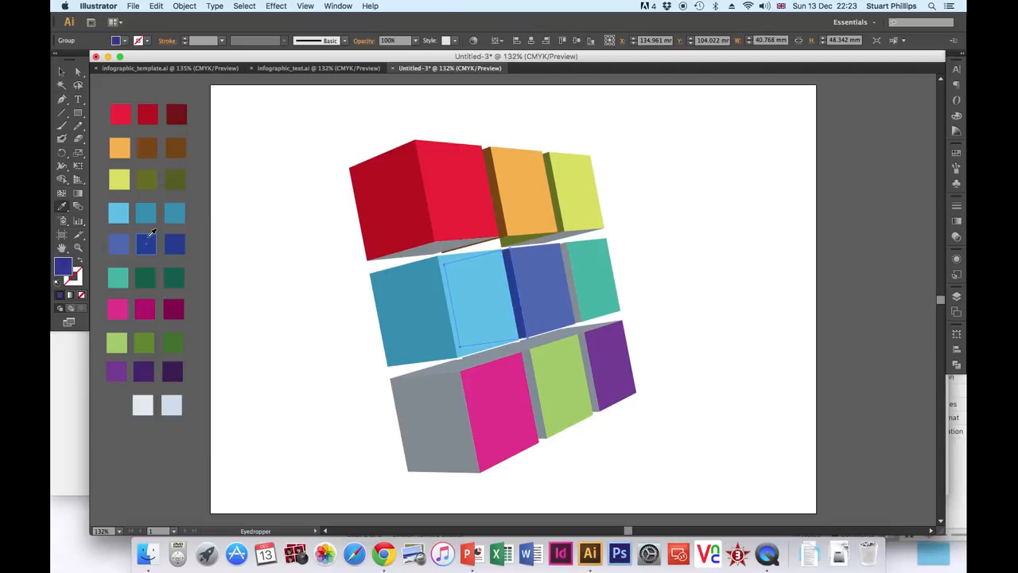
# Step: Fill the teal cube's side face with the dark green from the second swatch column
pyautogui.click(62, 73)
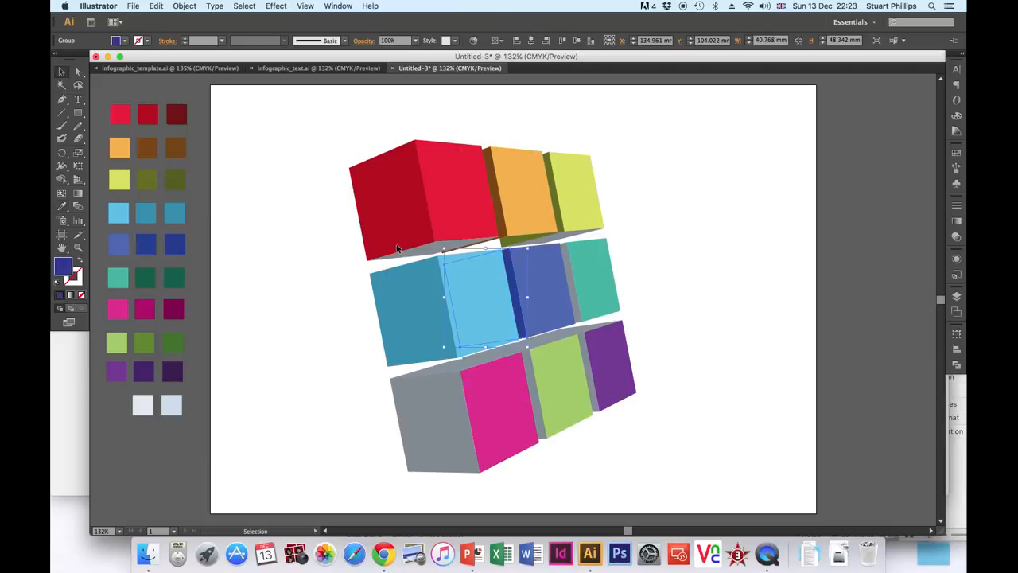
pyautogui.click(570, 294)
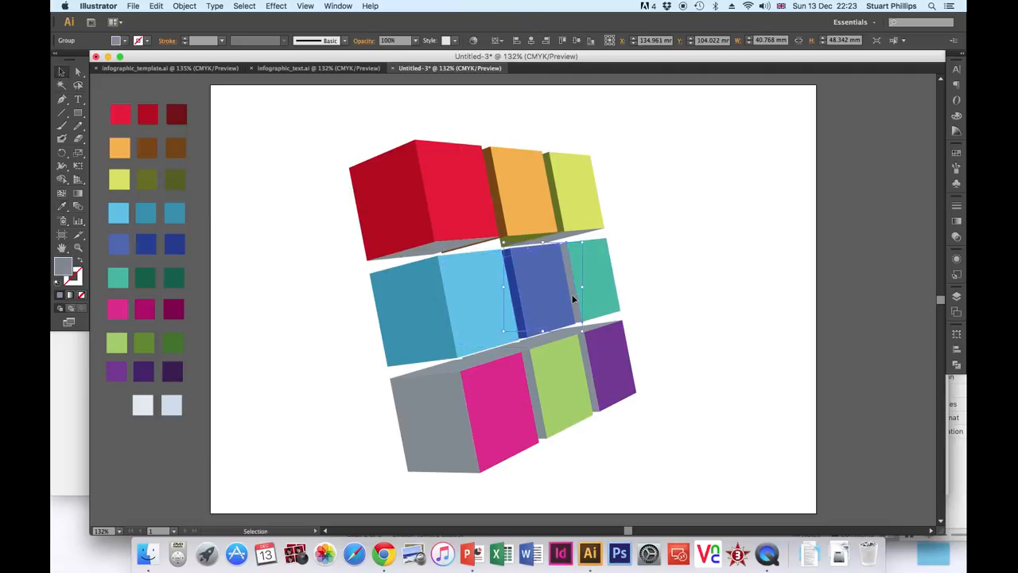
pyautogui.click(61, 208)
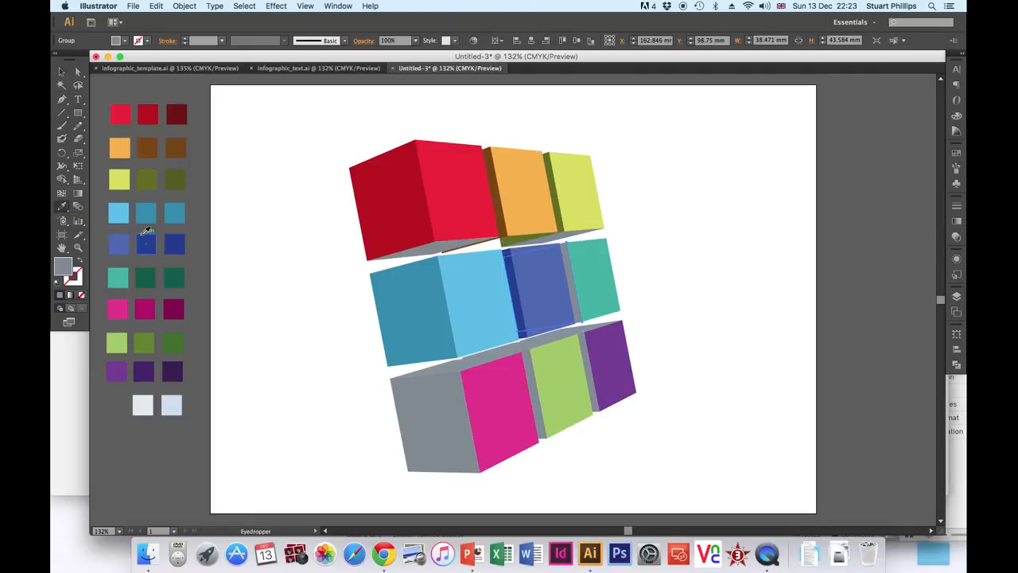
pyautogui.click(145, 277)
pyautogui.click(61, 72)
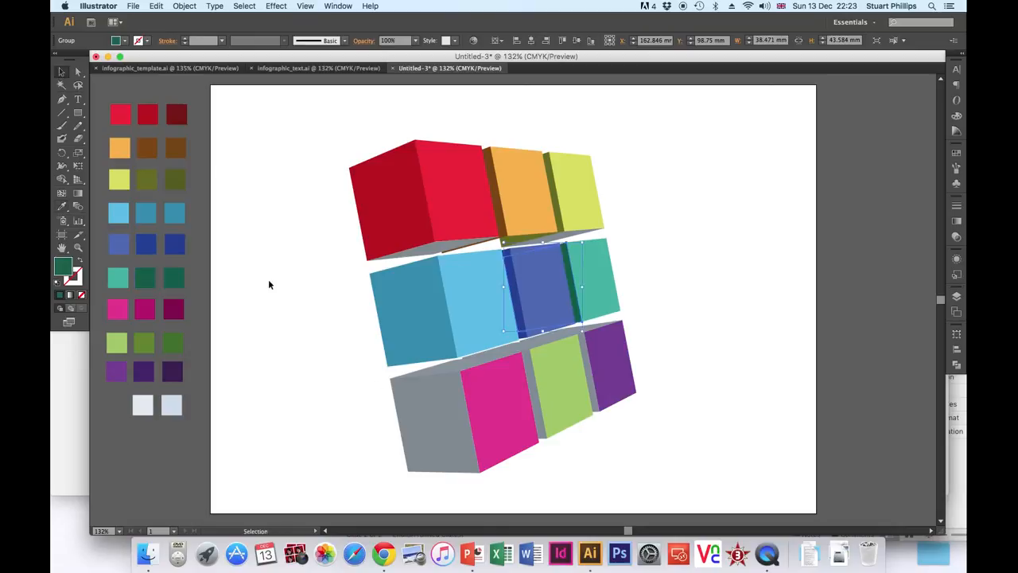
# Step: Colour the pink cube's side face dark magenta and the light green cube's side face darker green from the second swatch column
pyautogui.click(436, 414)
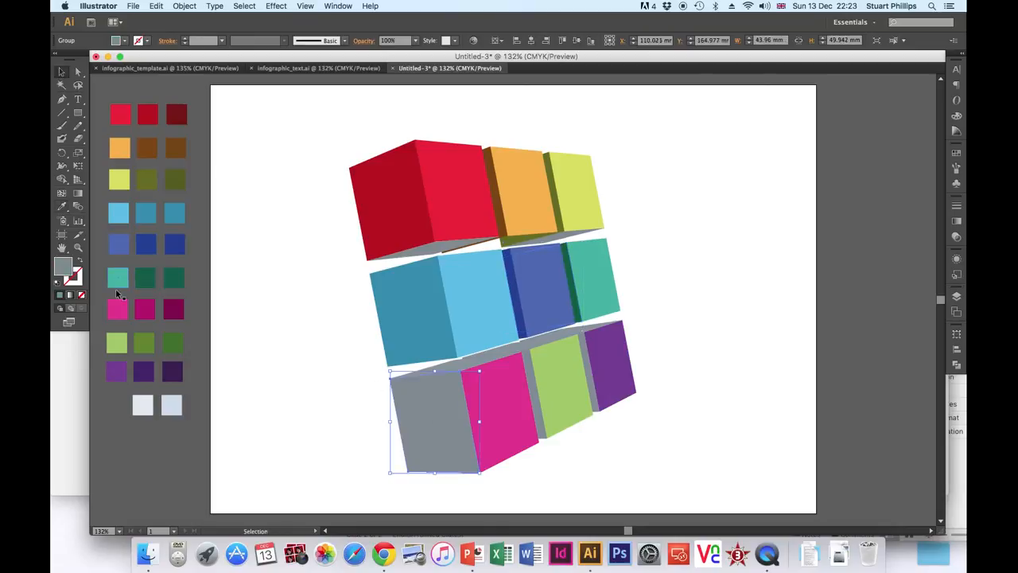
pyautogui.click(61, 206)
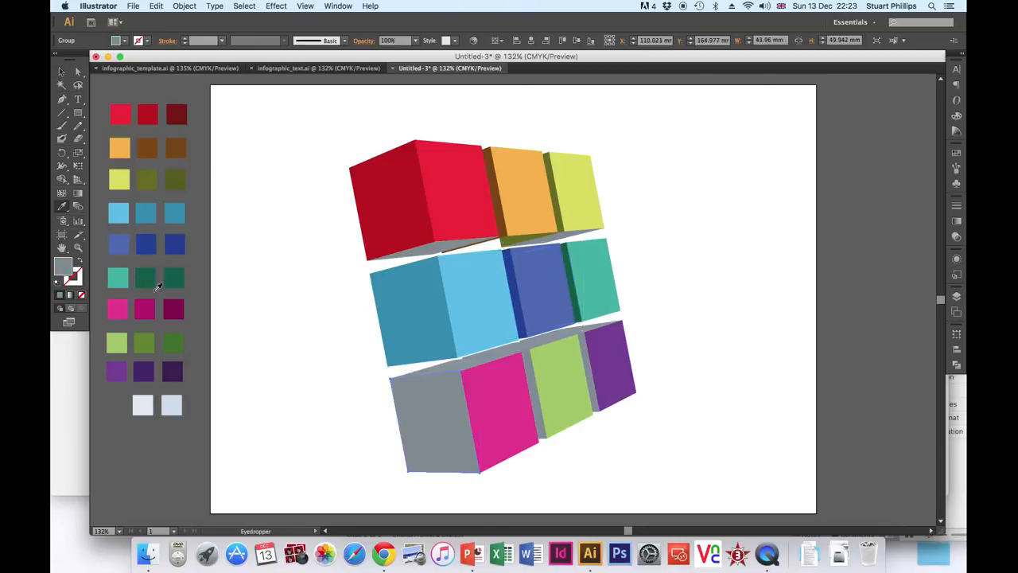
pyautogui.click(145, 305)
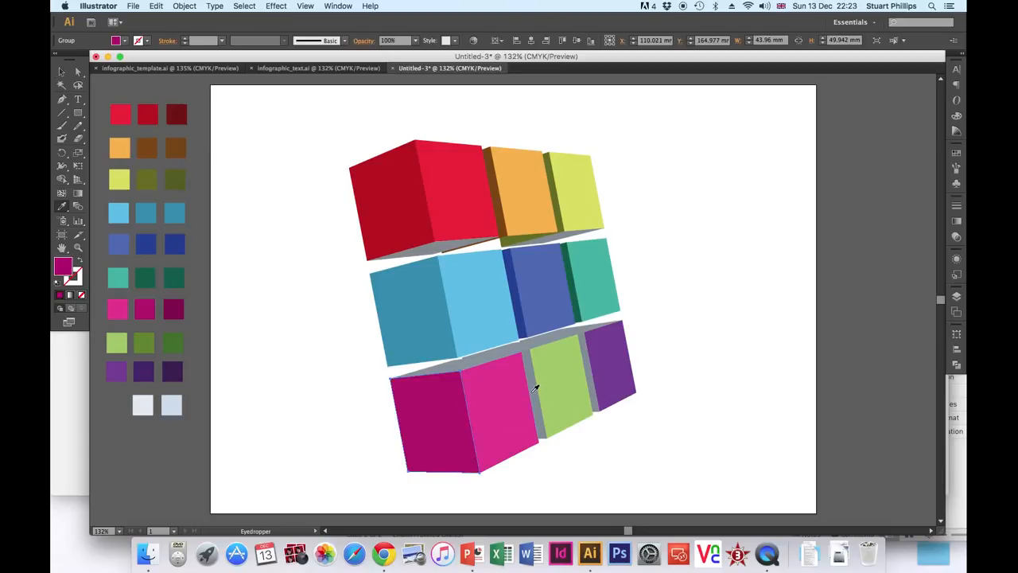
pyautogui.press('v')
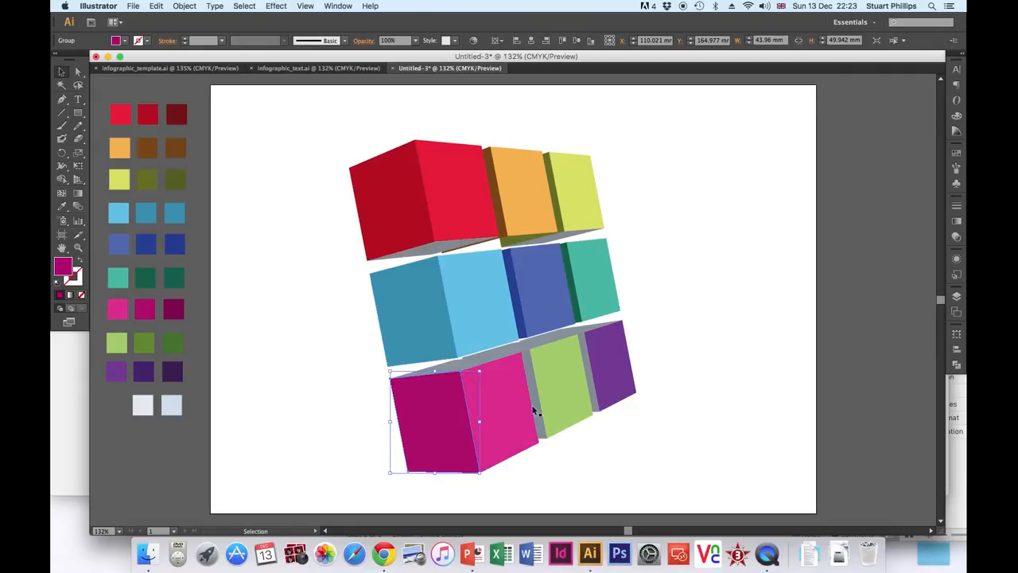
pyautogui.click(534, 407)
pyautogui.click(64, 208)
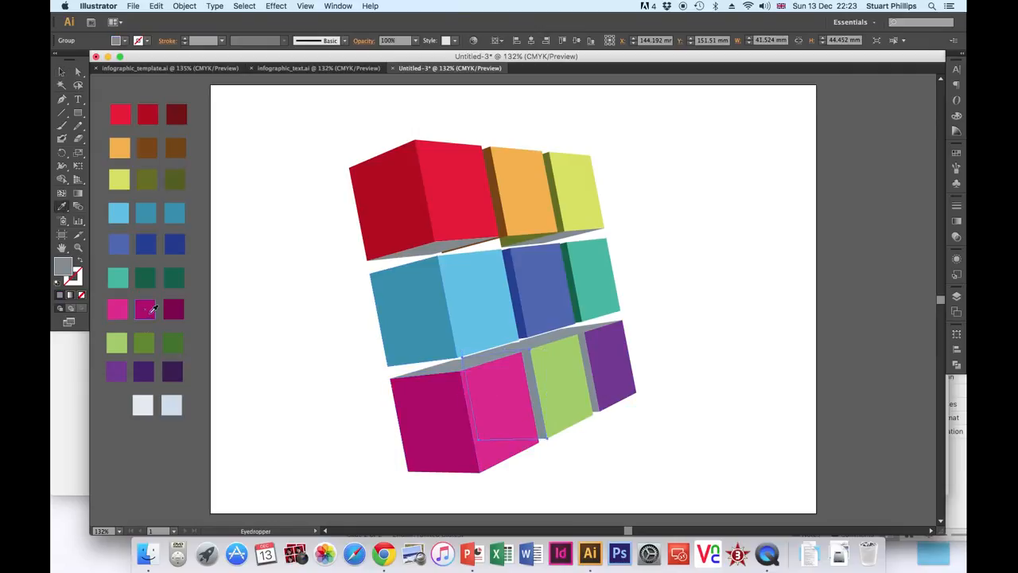
pyautogui.click(144, 339)
pyautogui.click(60, 76)
# Step: Fill the purple cube's side face with the darkest purple from the third swatch column
pyautogui.click(590, 377)
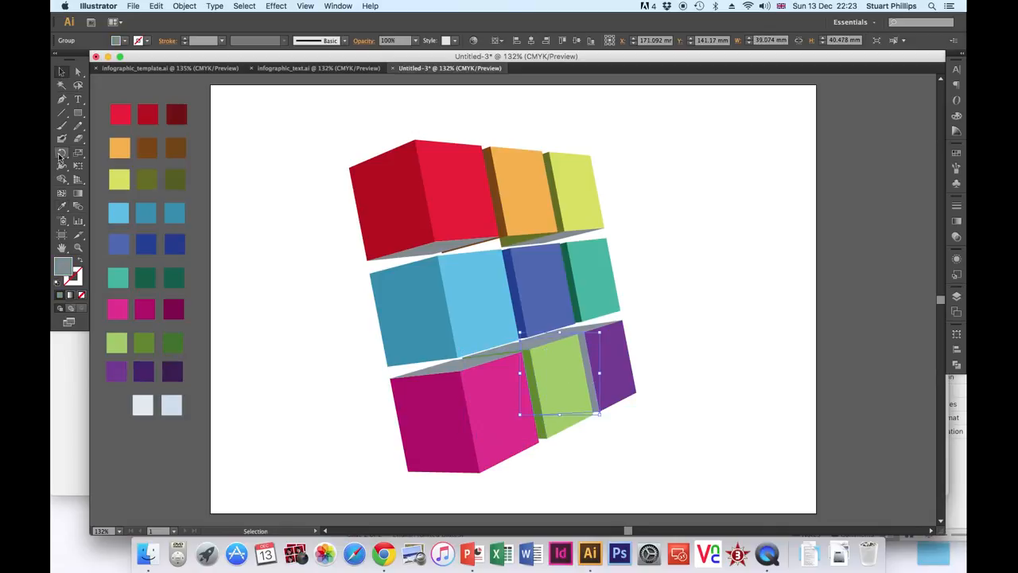
pyautogui.click(62, 206)
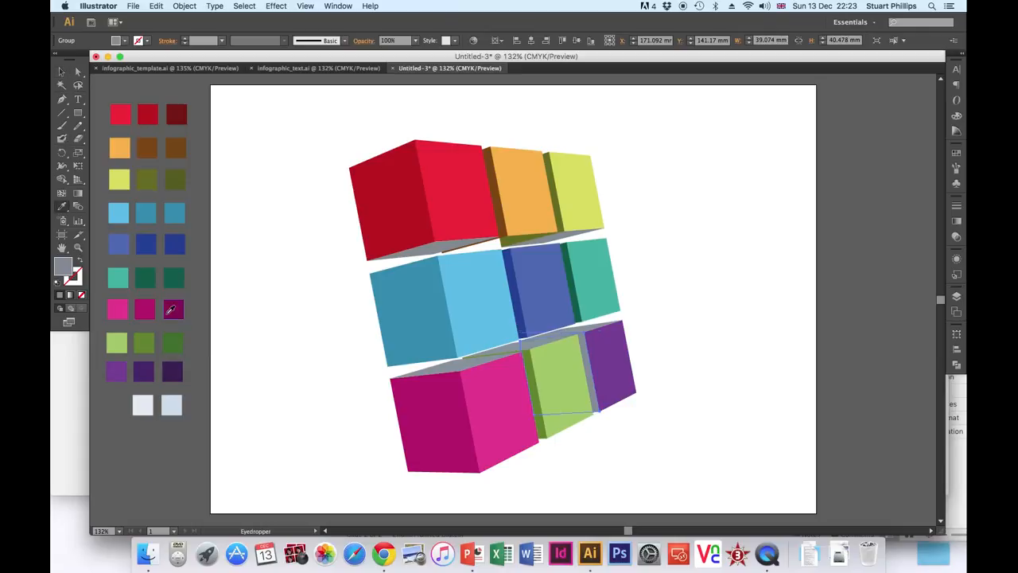
pyautogui.click(175, 368)
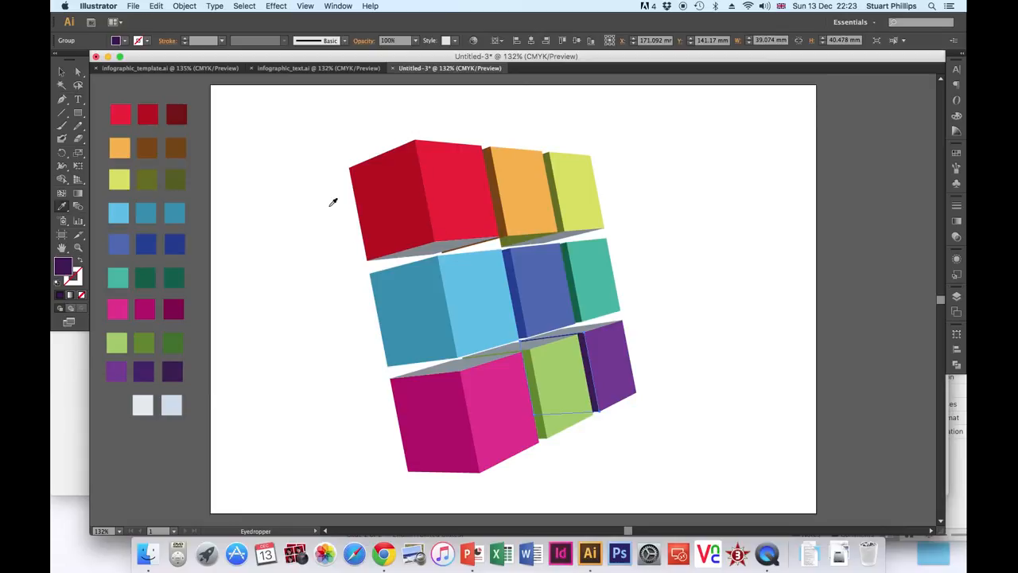
pyautogui.click(61, 71)
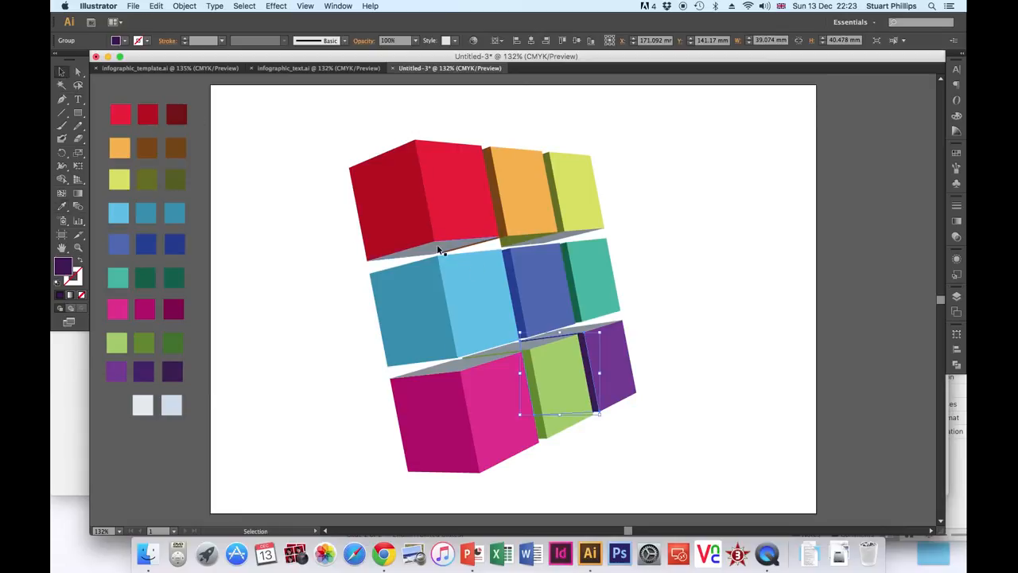
# Step: Colour the red cube's underside maroon and the yellow-green cube's underside dark olive from the third swatch column
pyautogui.click(440, 248)
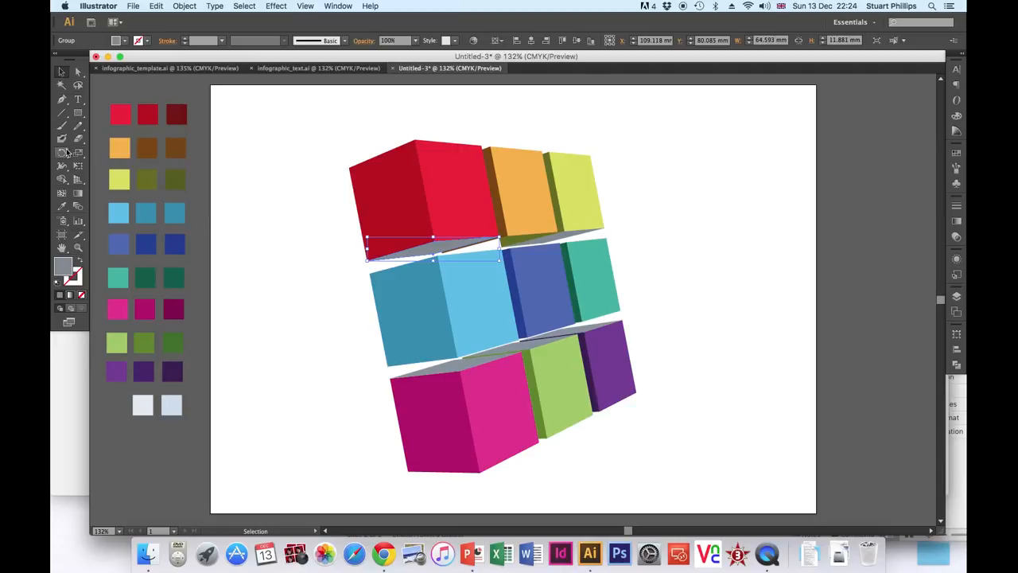
pyautogui.click(64, 206)
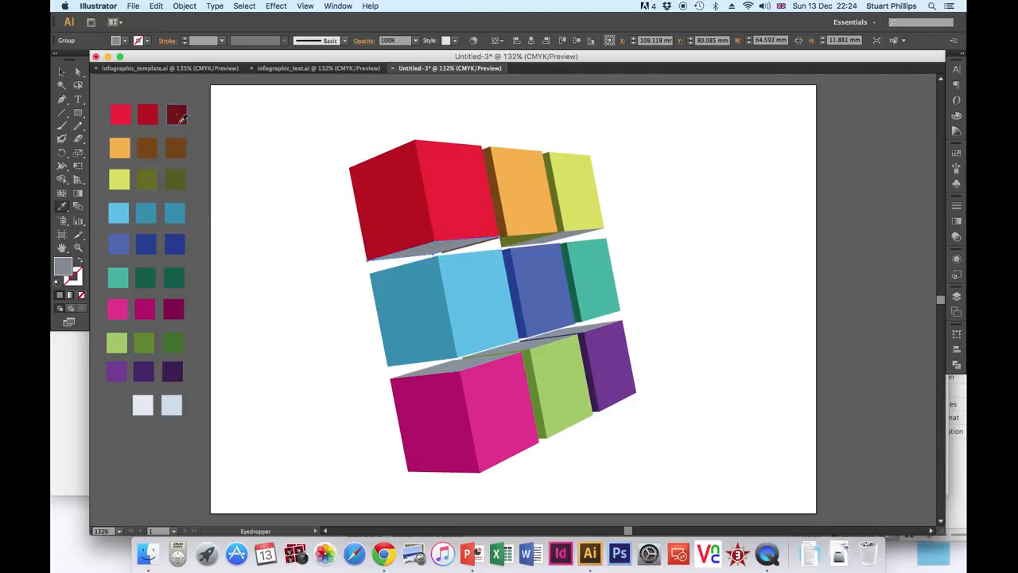
pyautogui.click(177, 115)
pyautogui.click(62, 72)
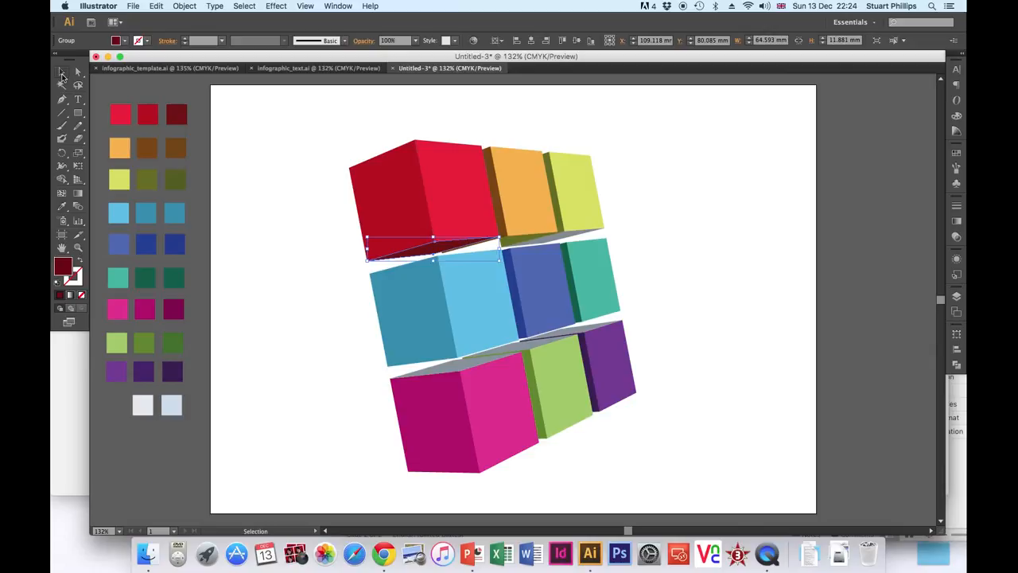
pyautogui.click(563, 239)
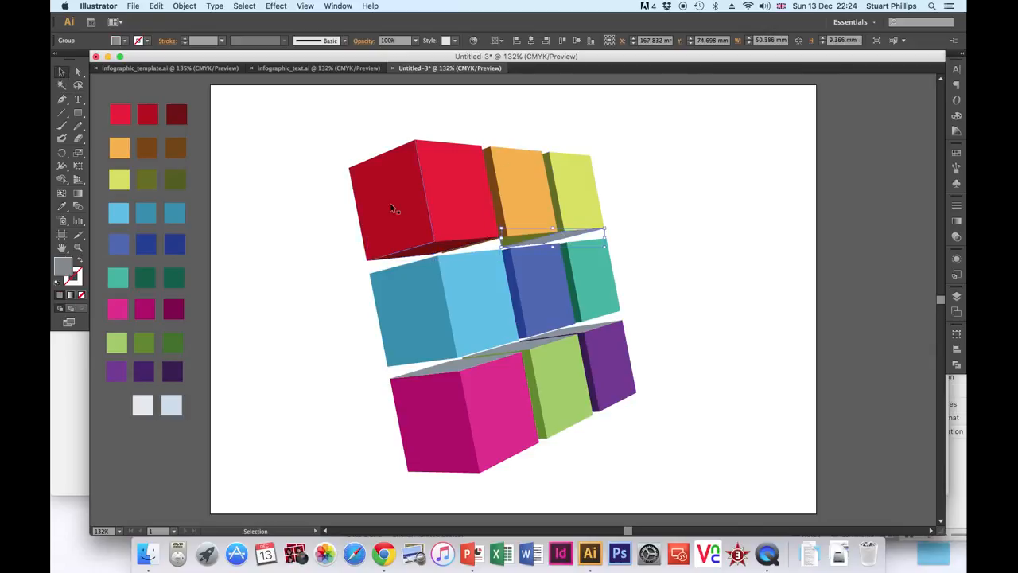
pyautogui.click(62, 207)
pyautogui.click(176, 180)
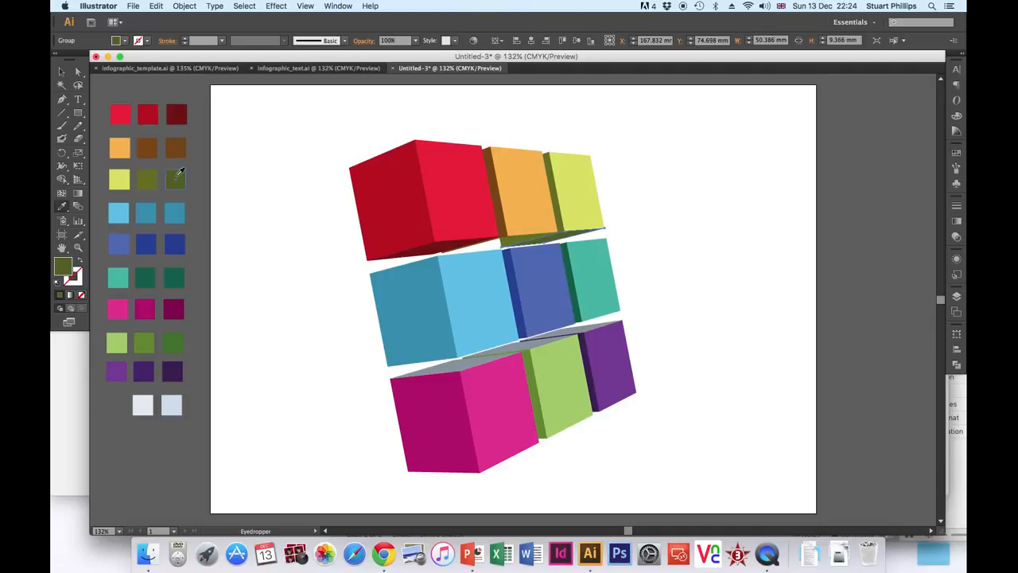
pyautogui.click(62, 71)
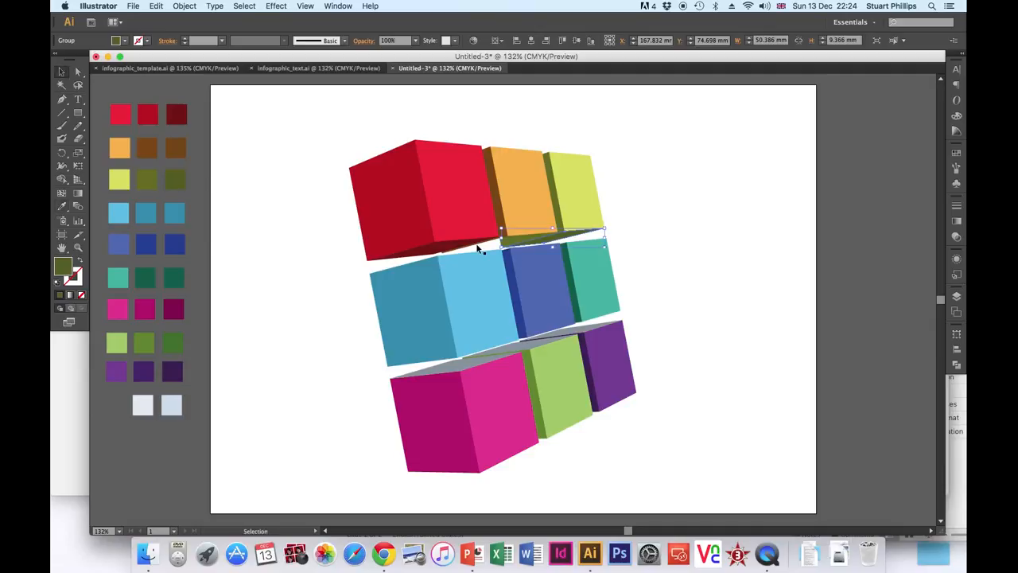
pyautogui.click(490, 242)
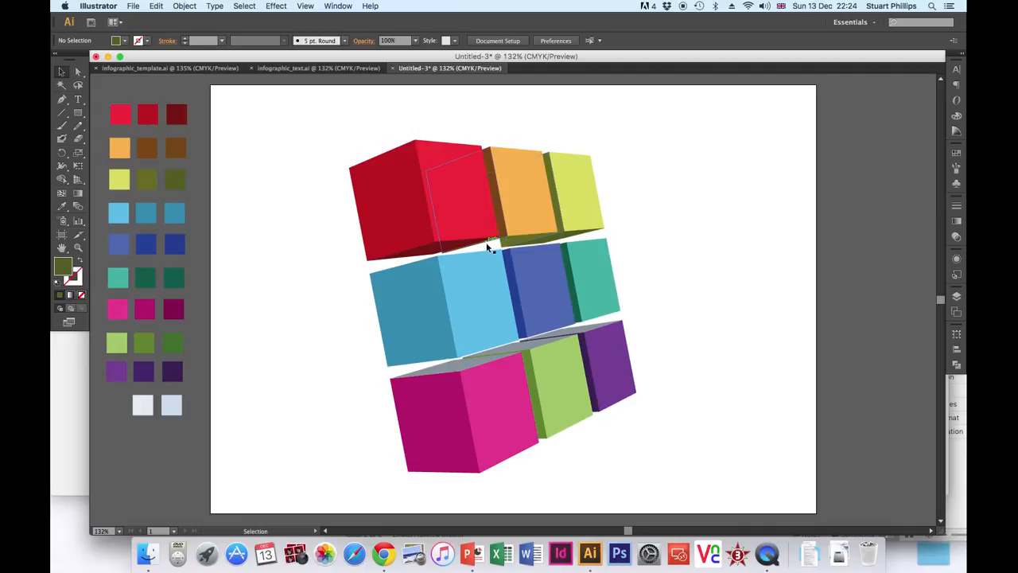
# Step: Colour the pink cube's top face with the third-column dark plum and the light green cube's top face with the second-column green
pyautogui.click(465, 369)
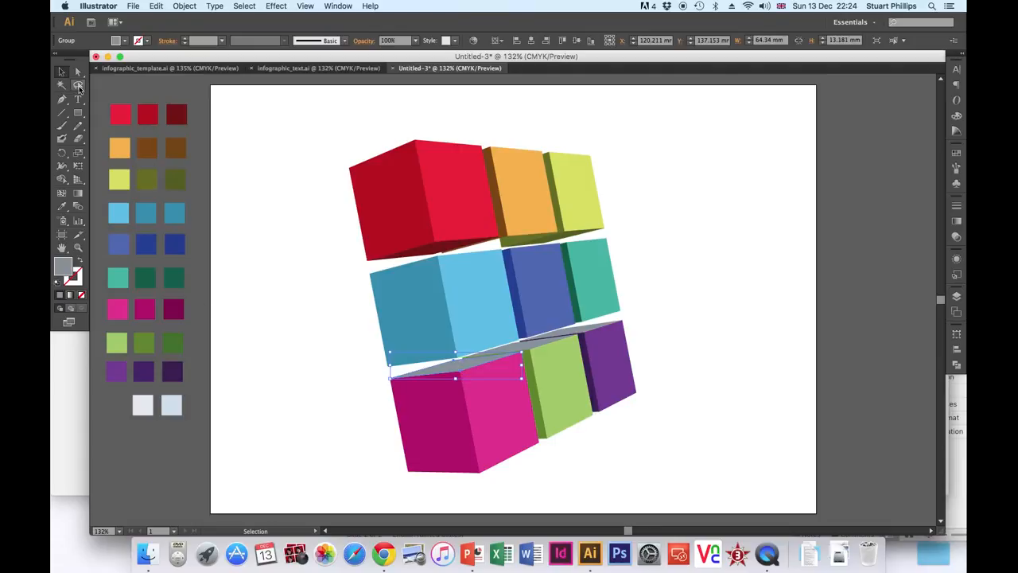
pyautogui.click(62, 205)
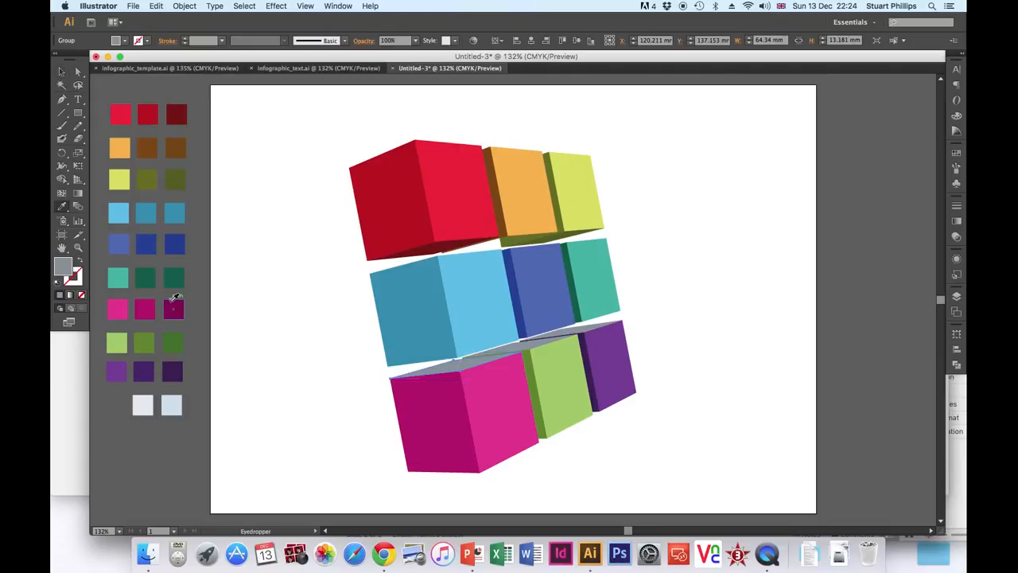
pyautogui.click(173, 308)
pyautogui.click(62, 71)
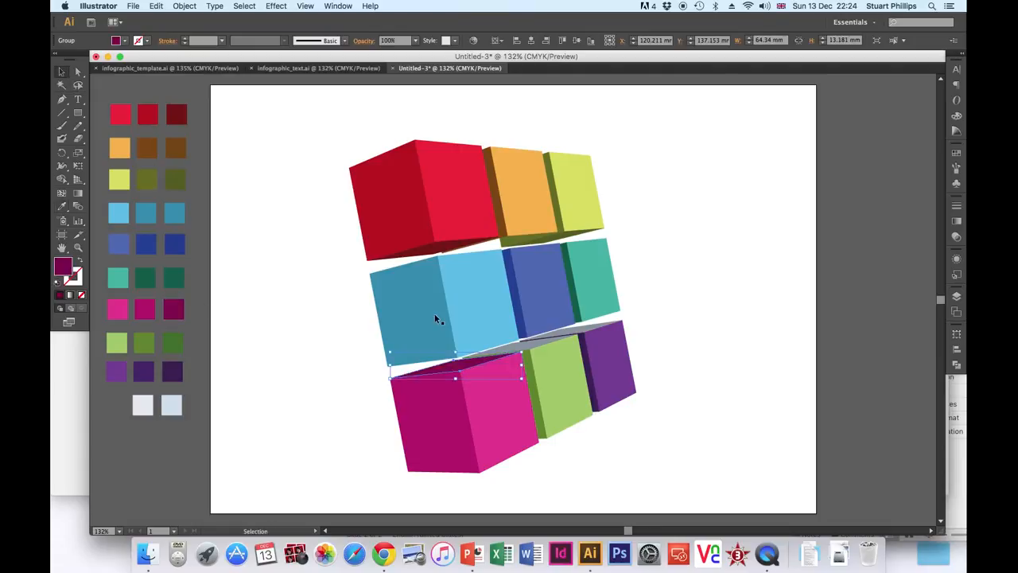
pyautogui.click(538, 344)
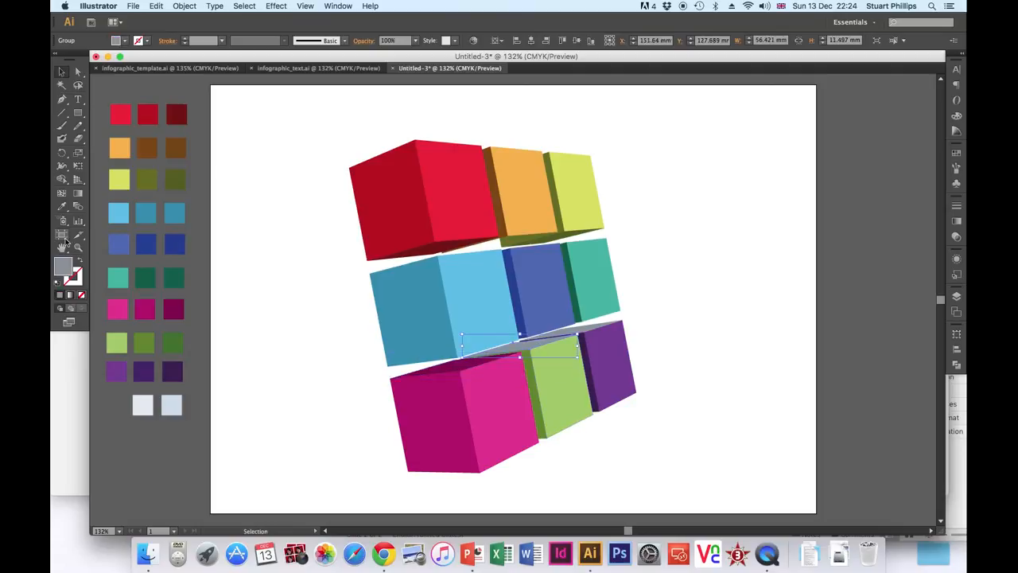
pyautogui.click(62, 205)
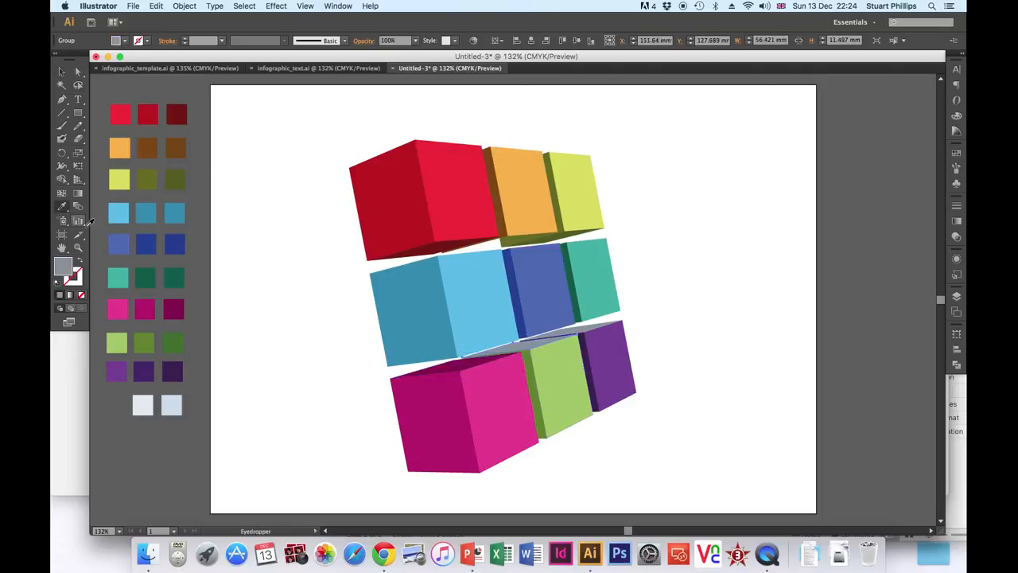
pyautogui.click(146, 339)
pyautogui.click(62, 72)
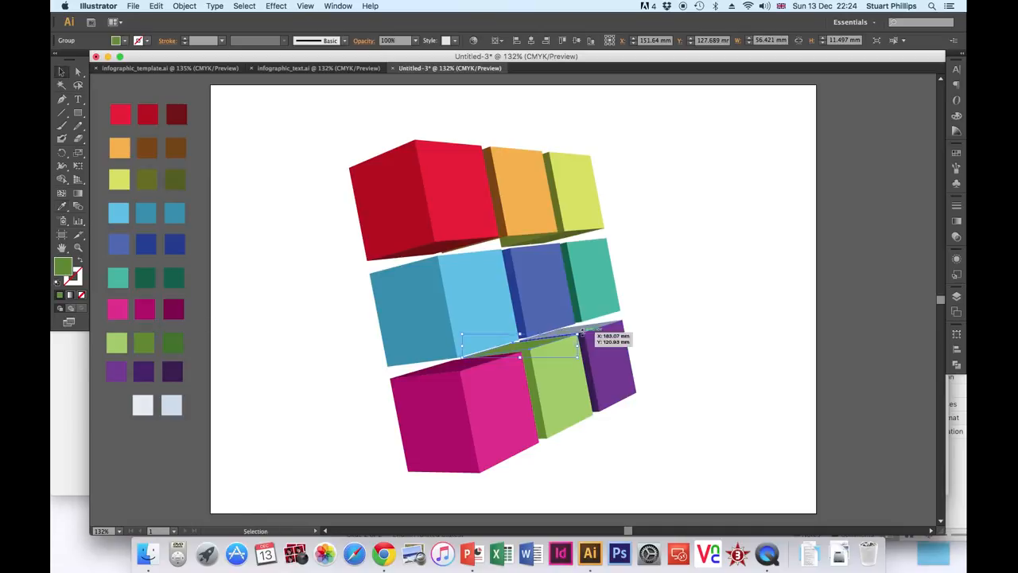
# Step: Fill the purple cube's top face with the darkest purple from the third swatch column and deselect it
pyautogui.click(579, 330)
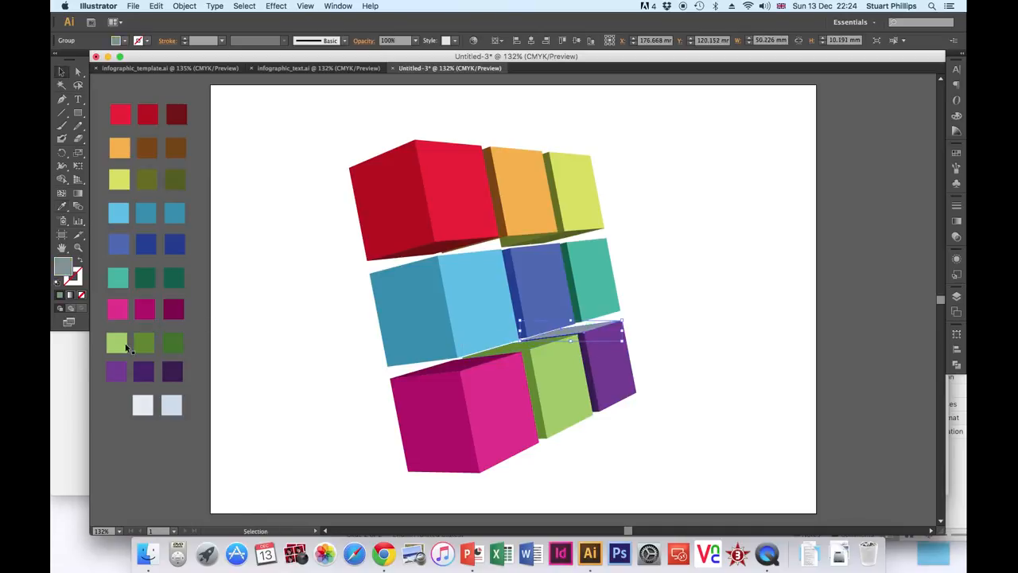
pyautogui.click(62, 205)
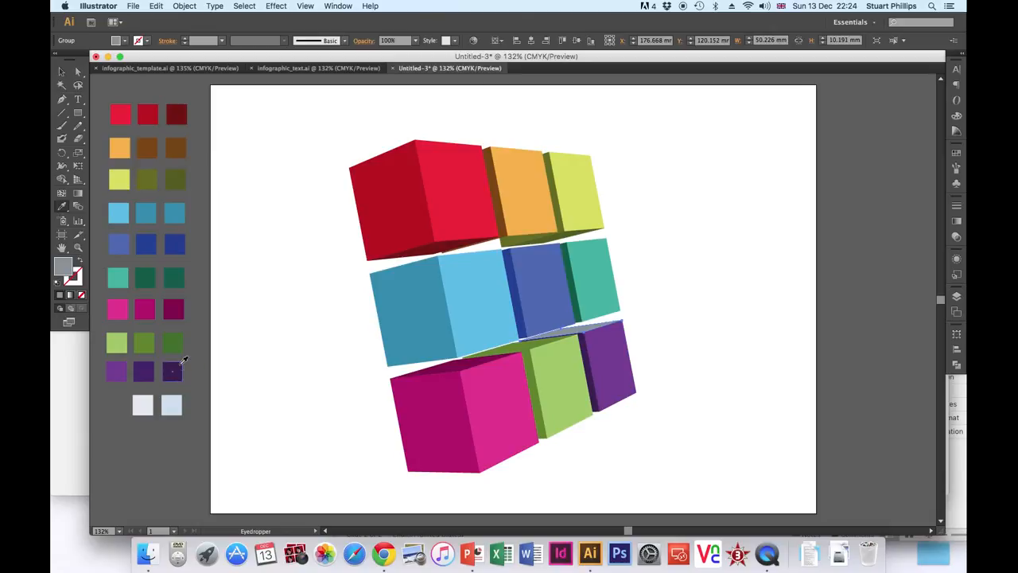
pyautogui.click(175, 366)
pyautogui.click(62, 71)
pyautogui.click(321, 329)
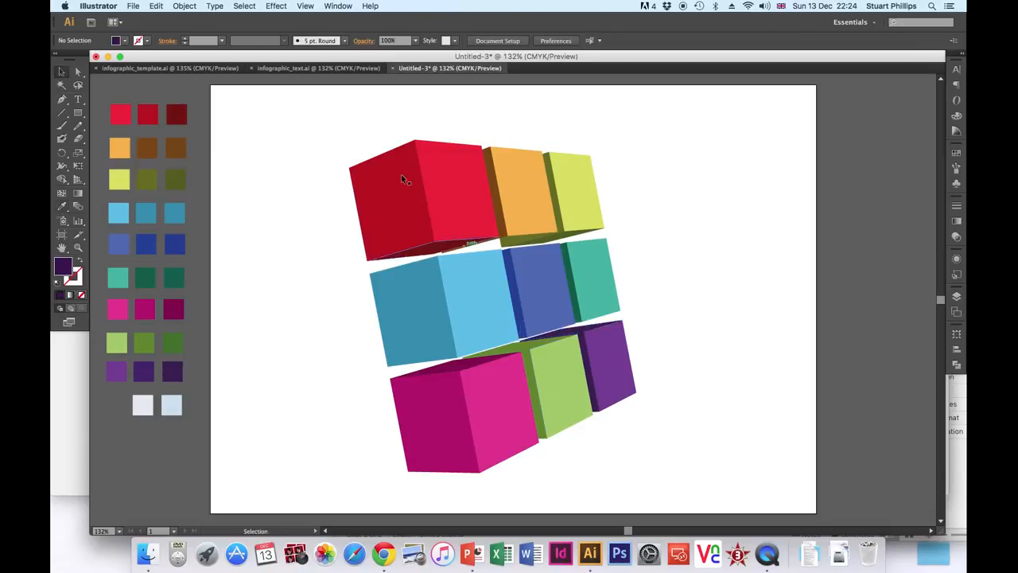
# Step: Select all the coloured cube faces on the artboard and group them
pyautogui.moveTo(316, 117); pyautogui.dragTo(689, 464)
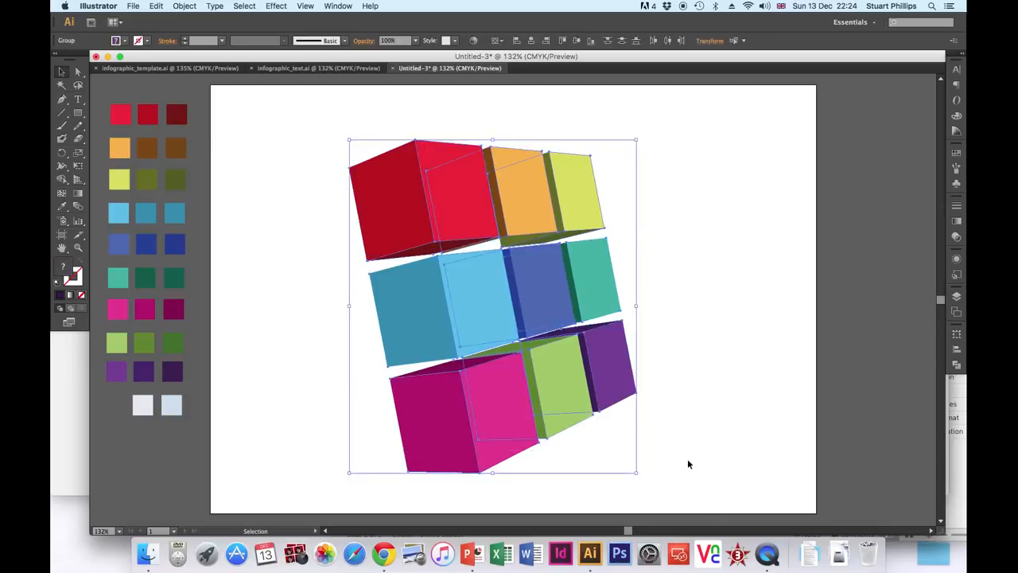
pyautogui.click(185, 6)
pyautogui.click(190, 46)
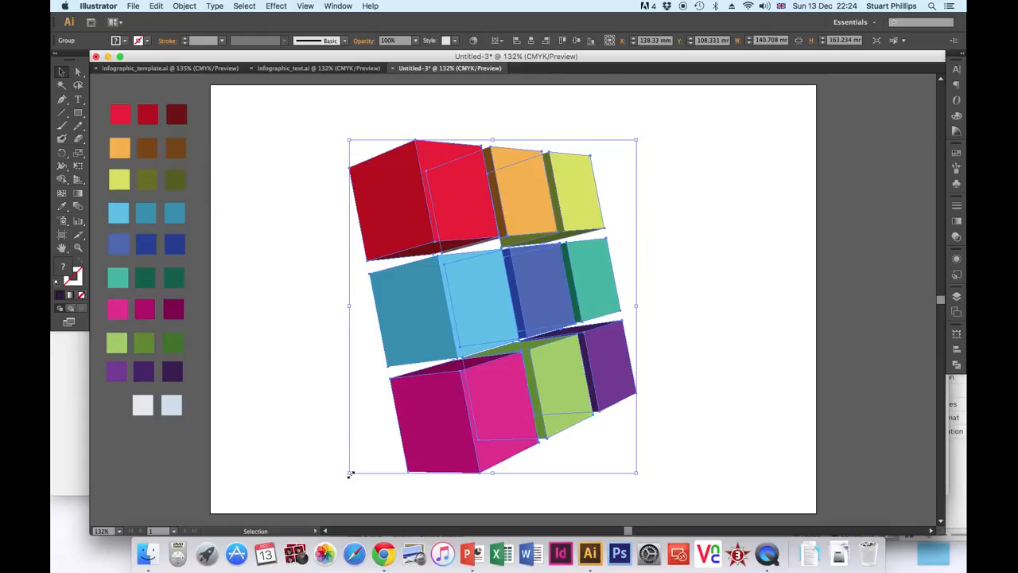
# Step: Scale the cube group down proportionally, shift it slightly down and to the left on the artboard, and deselect it
pyautogui.moveTo(350, 473); pyautogui.dragTo(385, 426)
pyautogui.click(697, 317)
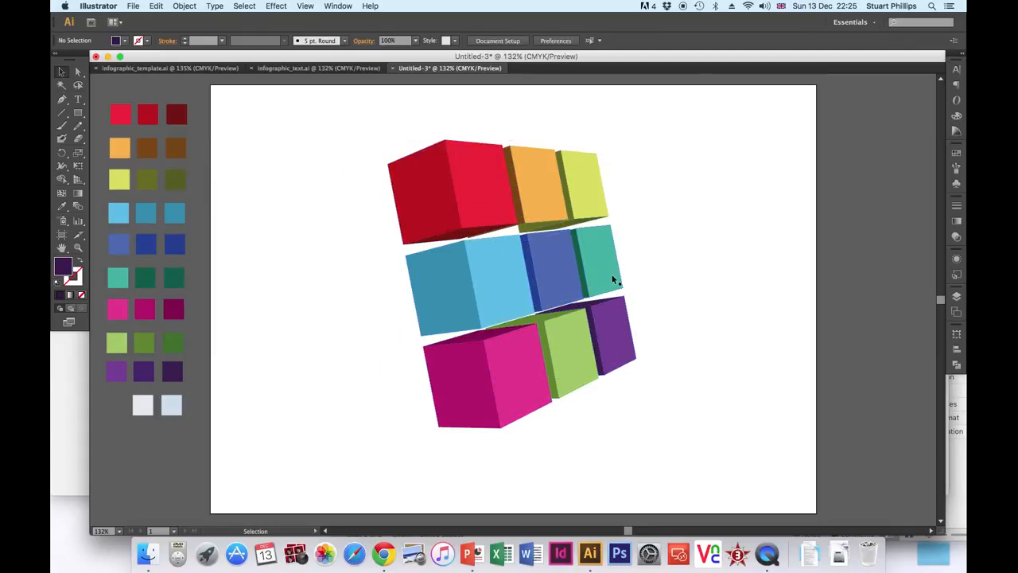
pyautogui.moveTo(602, 272)
pyautogui.mouseDown()
pyautogui.moveTo(591, 280)
pyautogui.moveTo(602, 281)
pyautogui.mouseUp()
pyautogui.click(674, 312)
pyautogui.click(696, 364)
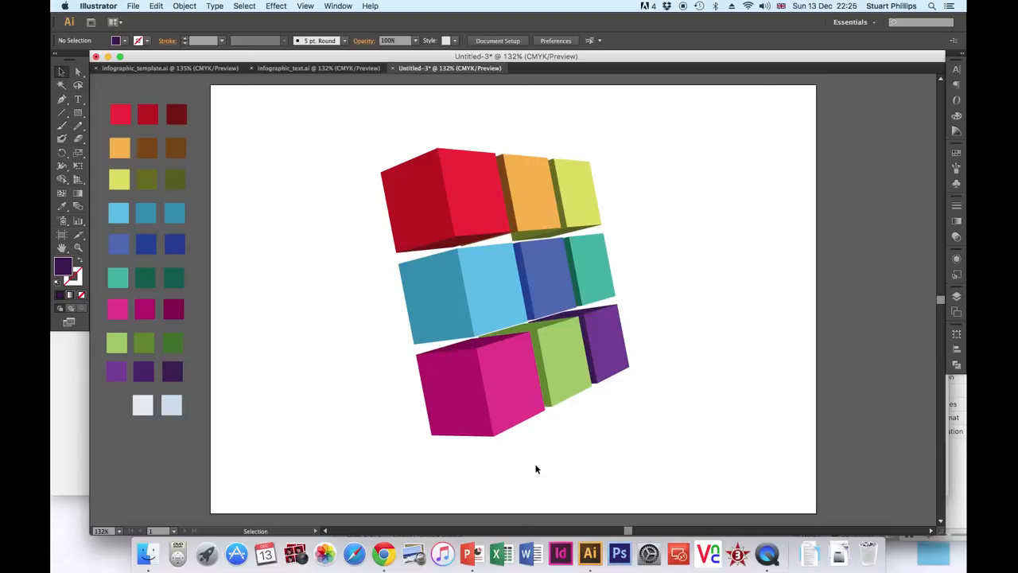
# Step: Check the finished design in infographic_template.ai and return to the Untitled-3 document
pyautogui.click(202, 70)
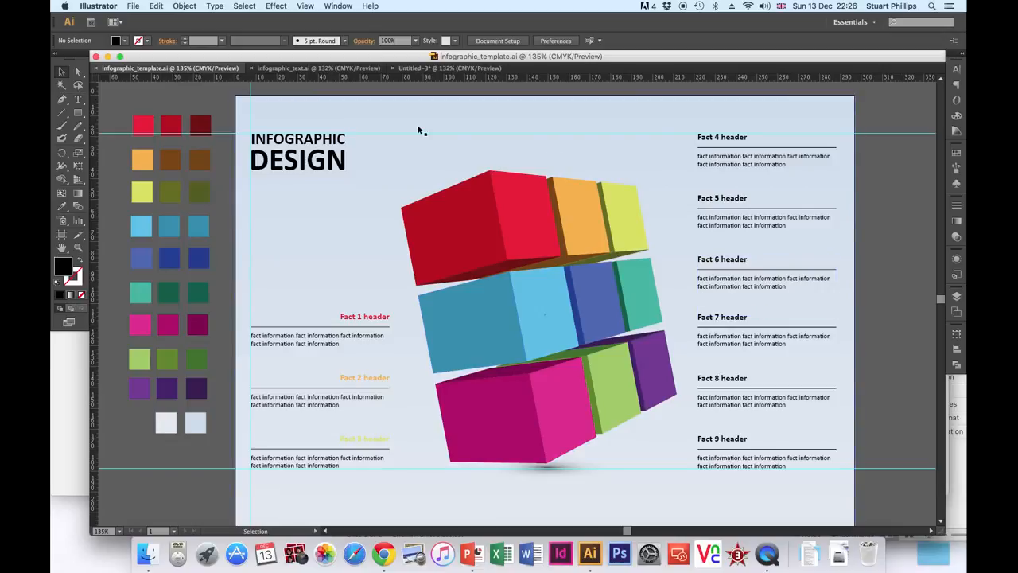
pyautogui.click(443, 69)
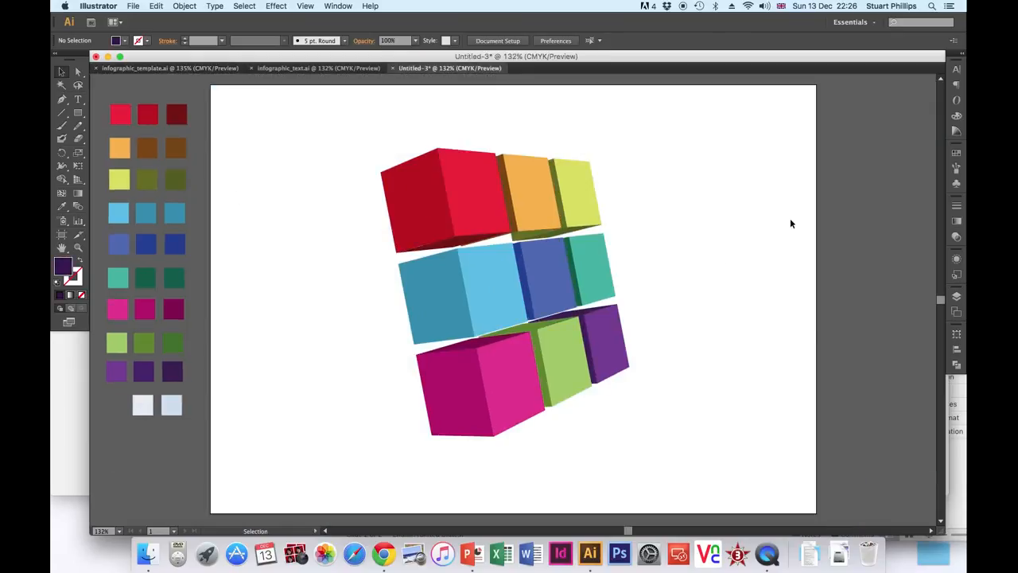
# Step: Set the fill to the White, Black gradient preset, make it radial and reverse its colours
pyautogui.click(956, 222)
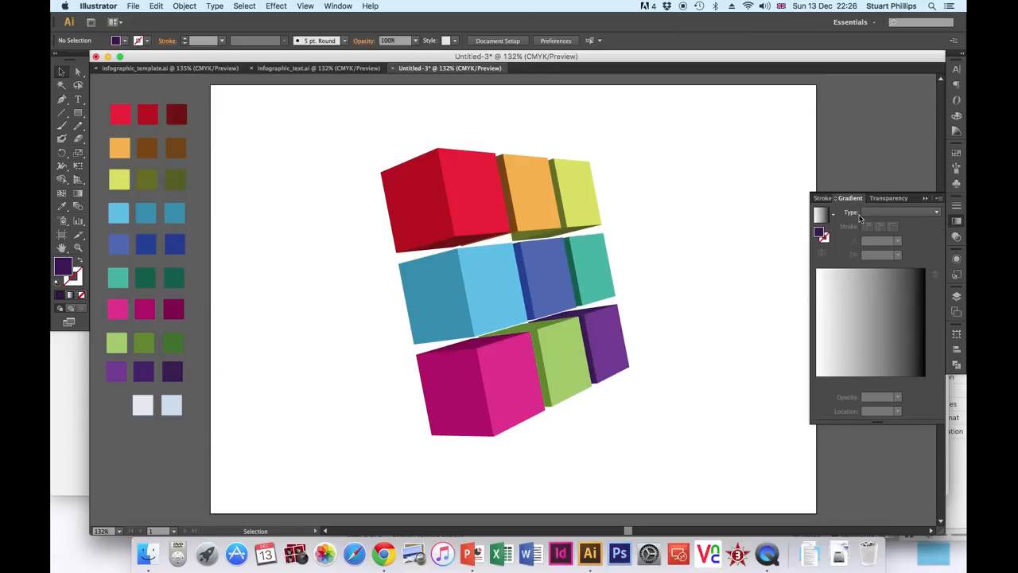
pyautogui.click(834, 216)
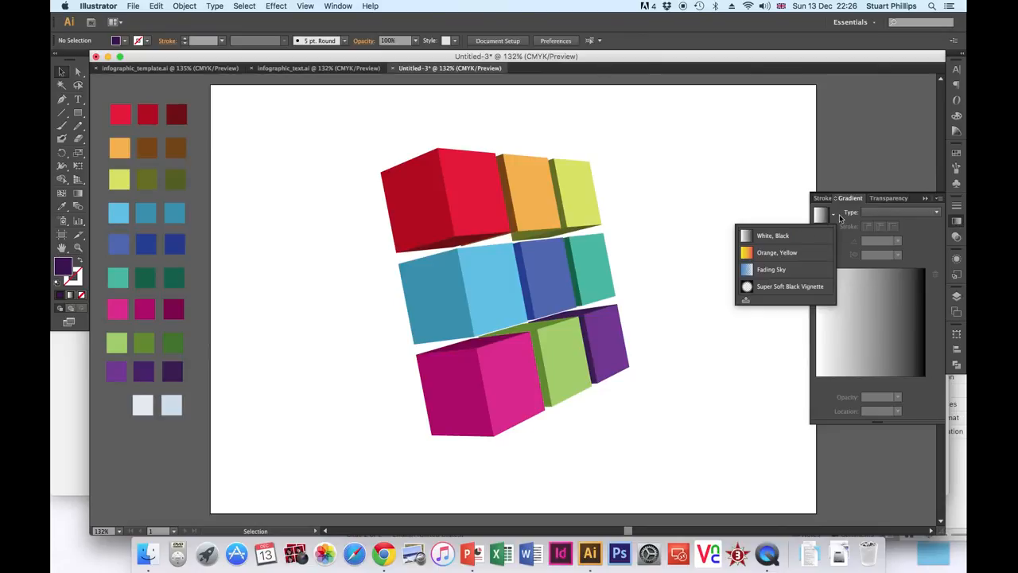
pyautogui.click(771, 236)
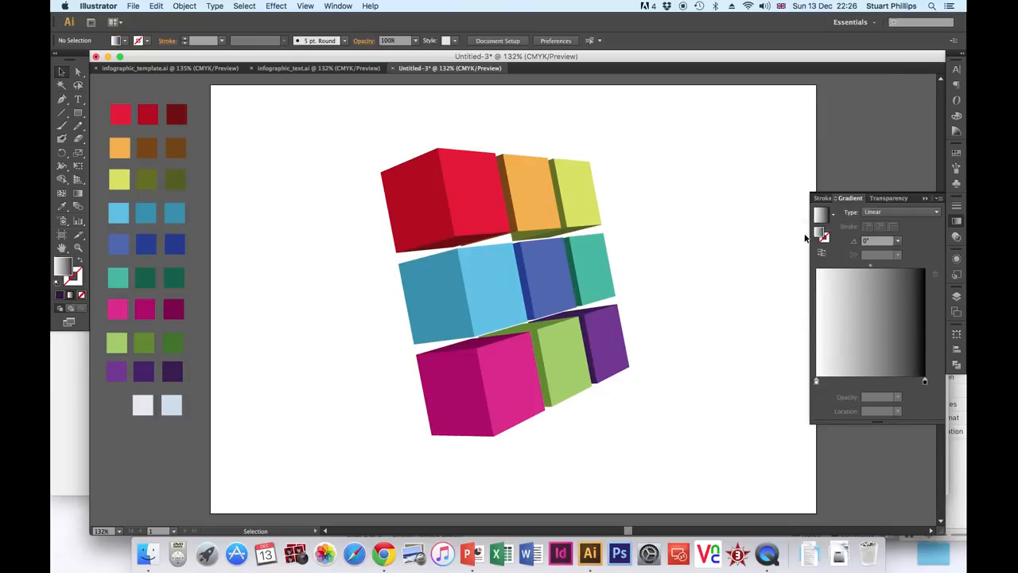
pyautogui.click(895, 211)
pyautogui.click(881, 236)
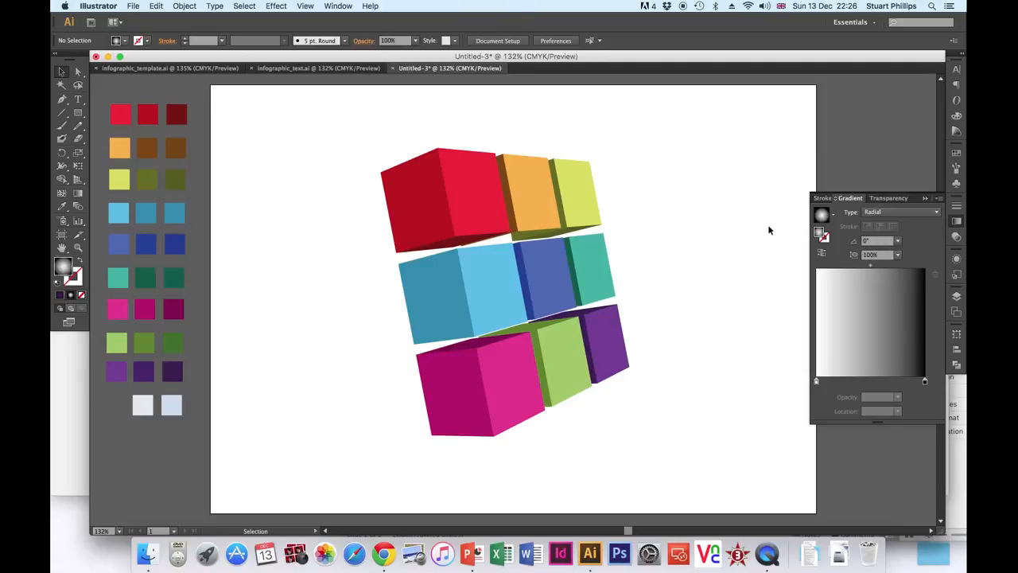
pyautogui.click(823, 253)
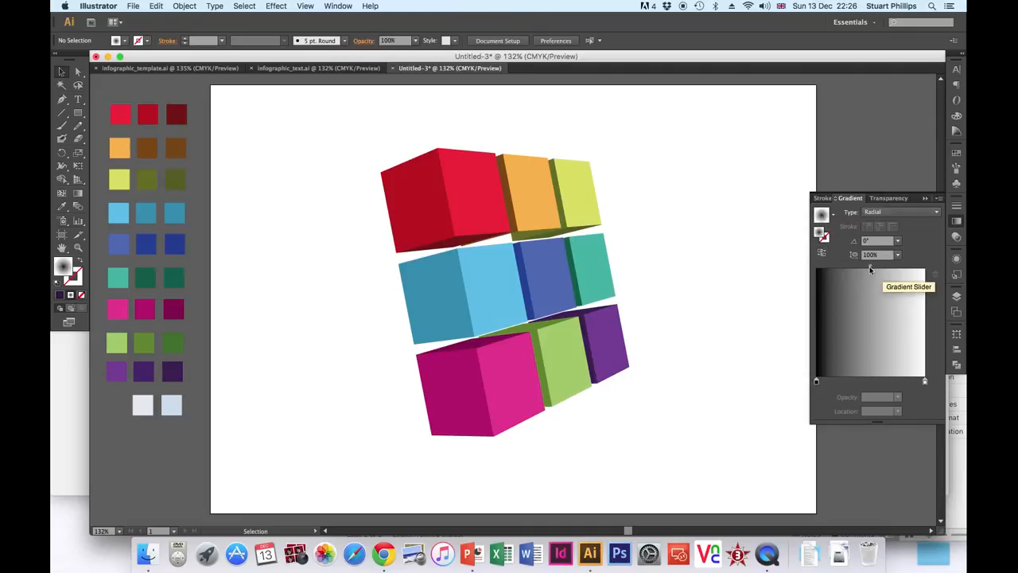
# Step: Move the gradient midpoint to about 30% and set the white stop's opacity to 0%
pyautogui.moveTo(870, 266); pyautogui.dragTo(848, 267)
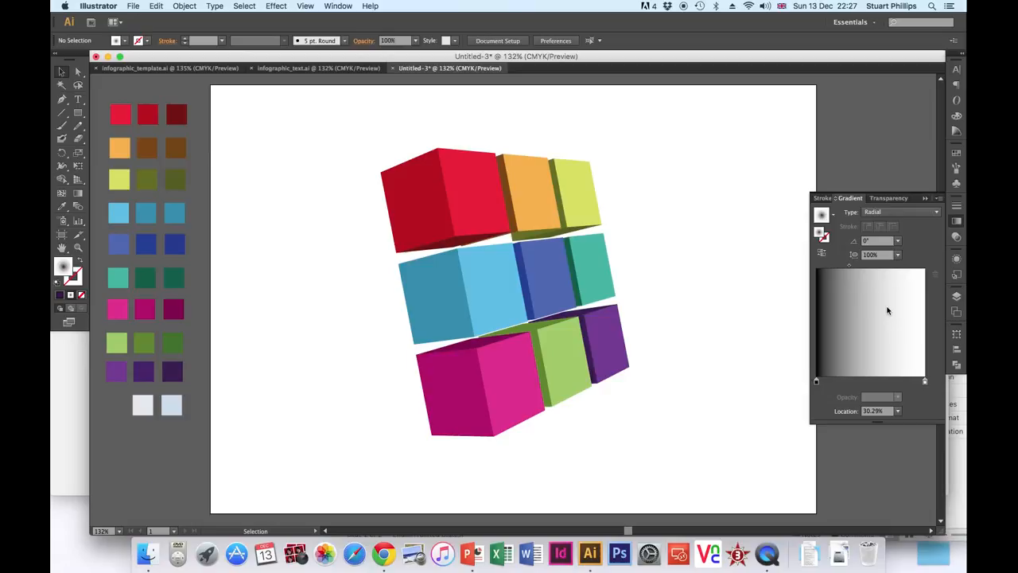
pyautogui.click(924, 382)
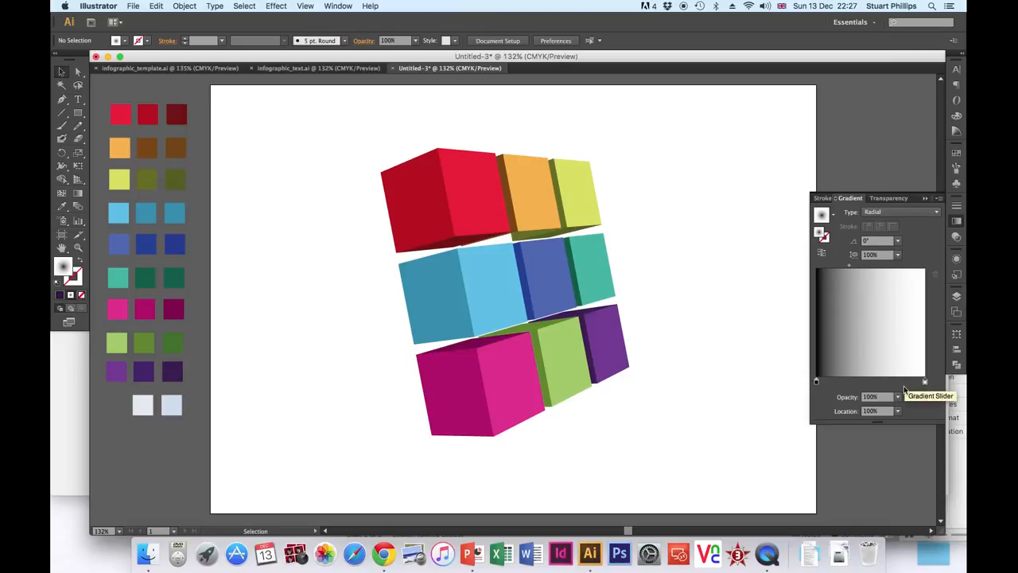
pyautogui.click(898, 397)
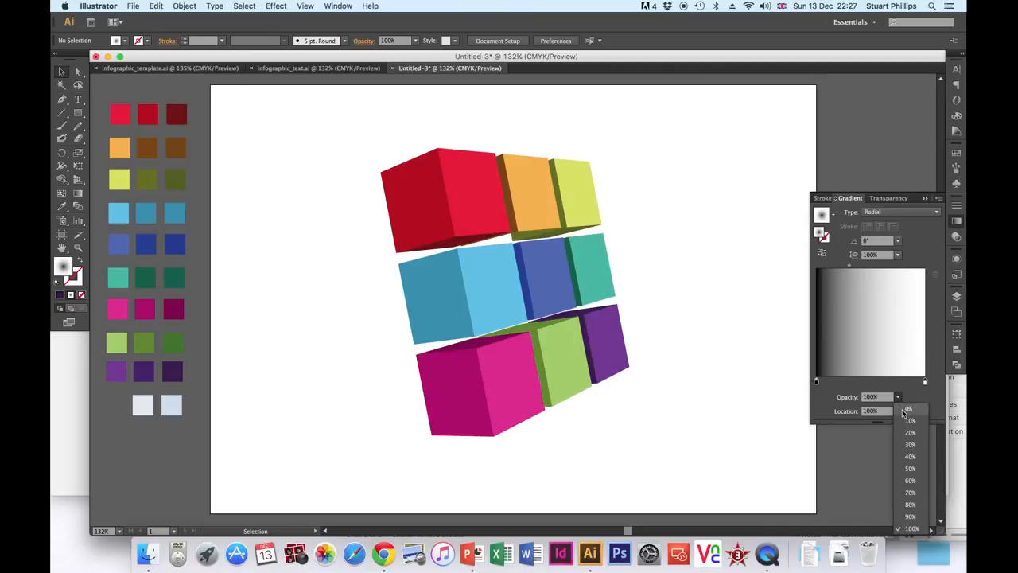
pyautogui.click(902, 408)
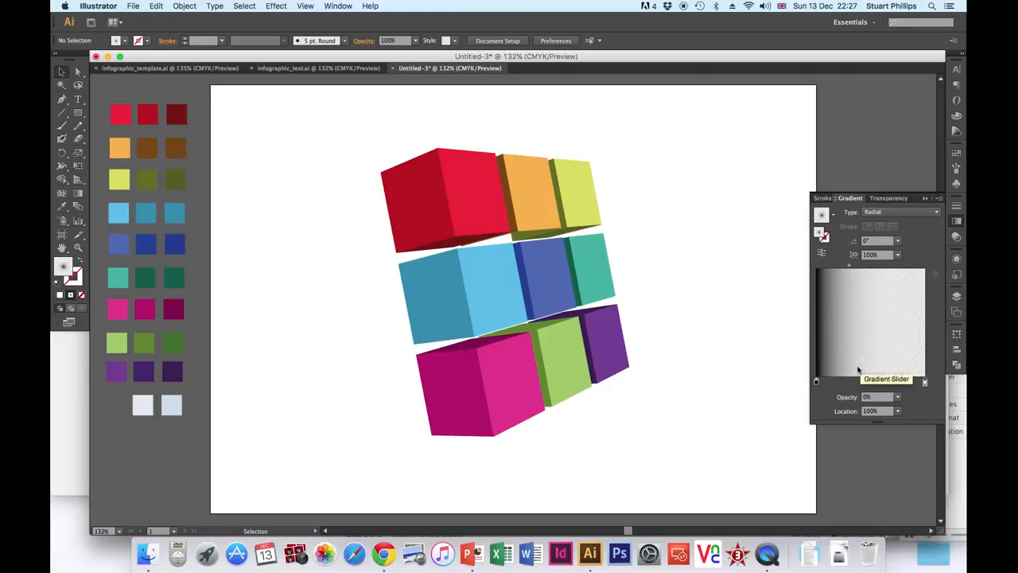
# Step: Try moving the white gradient stop inward, return it to the end, and shift the black stop to about 10%
pyautogui.click(851, 268)
pyautogui.moveTo(851, 270); pyautogui.dragTo(845, 270)
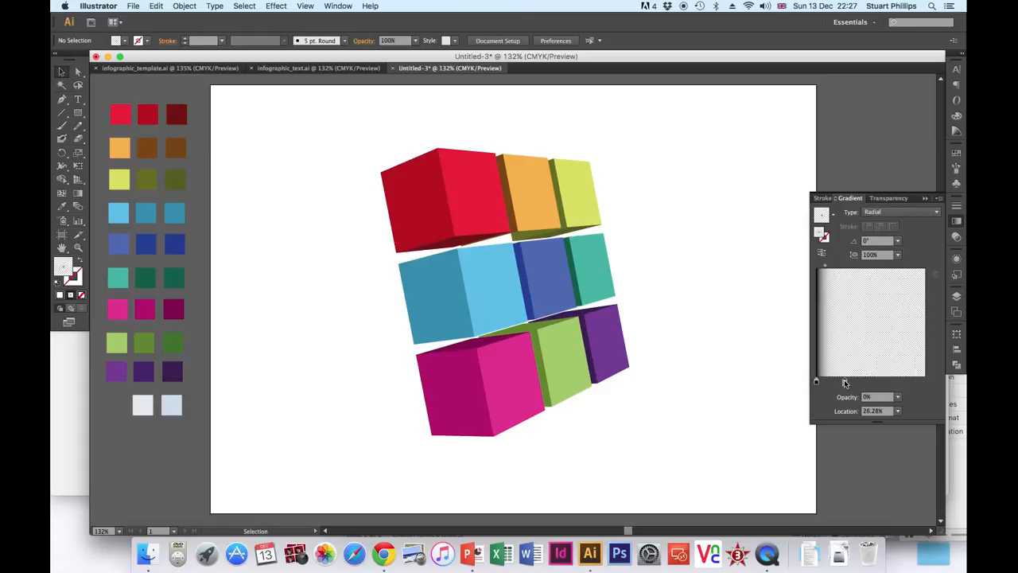
pyautogui.moveTo(844, 381); pyautogui.dragTo(925, 382)
pyautogui.moveTo(816, 383)
pyautogui.mouseDown()
pyautogui.moveTo(877, 384)
pyautogui.moveTo(826, 385)
pyautogui.mouseUp()
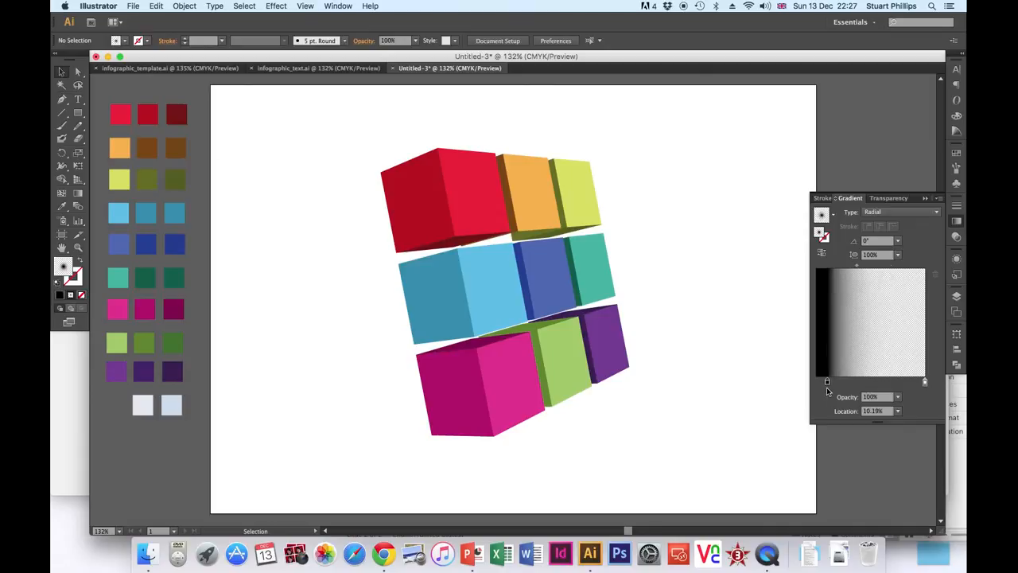
# Step: Try 80% opacity on the black gradient stop and restore it to 100%
pyautogui.click(898, 396)
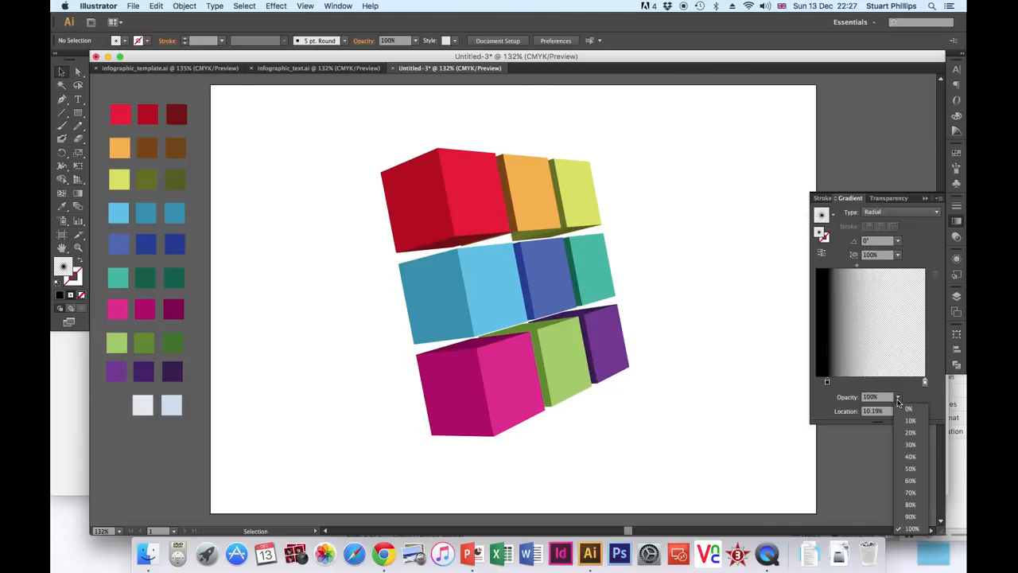
pyautogui.click(907, 505)
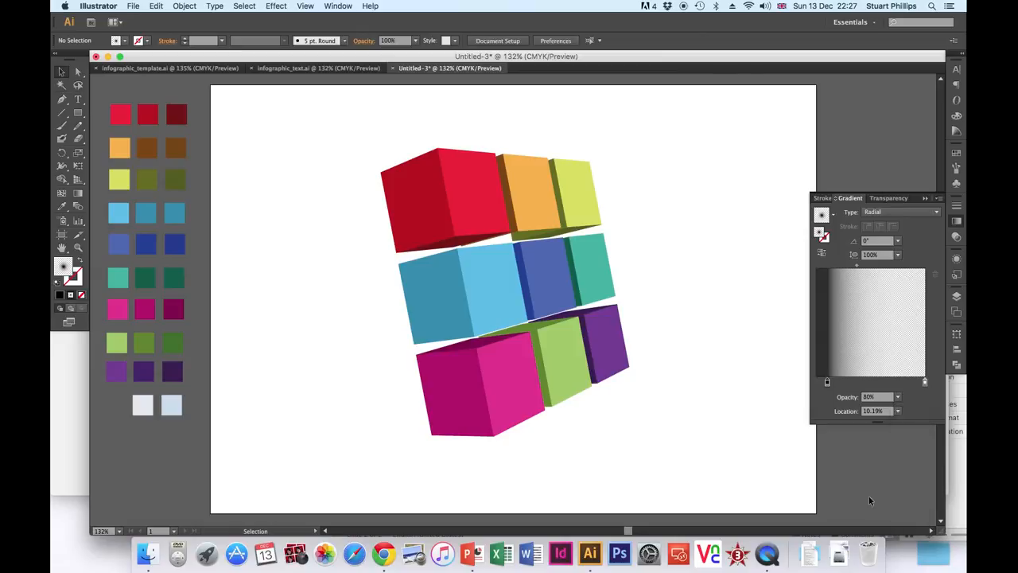
pyautogui.click(898, 396)
pyautogui.click(911, 528)
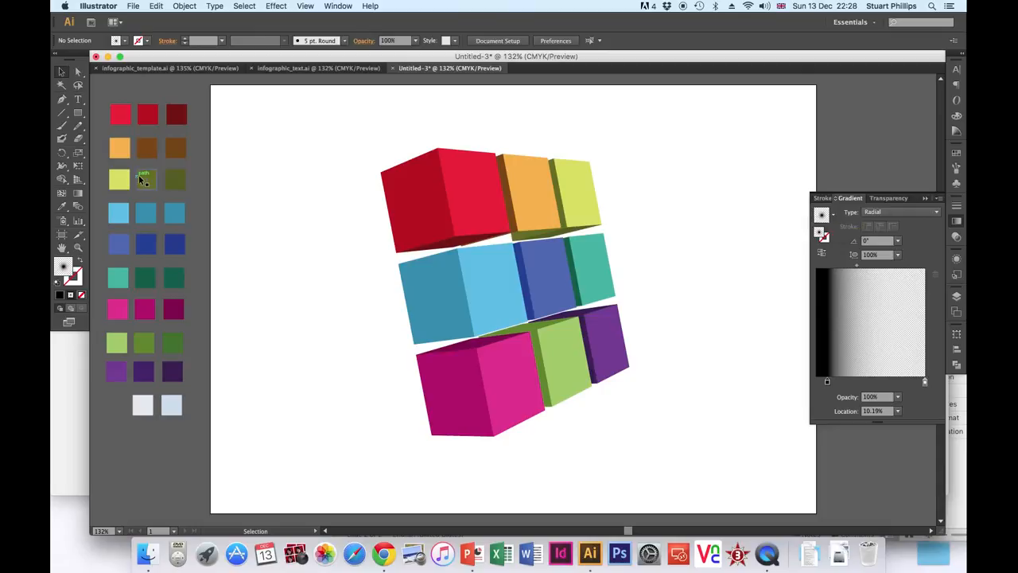
# Step: Draw a circle about 63 mm wide with the radial gradient fill in the empty area beside the cubes
pyautogui.click(80, 117)
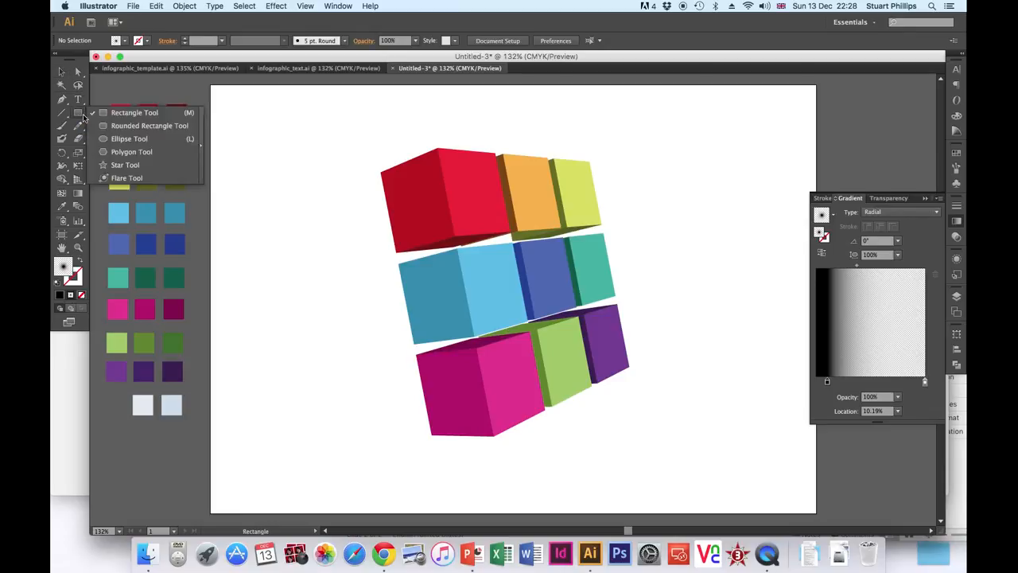
pyautogui.click(119, 141)
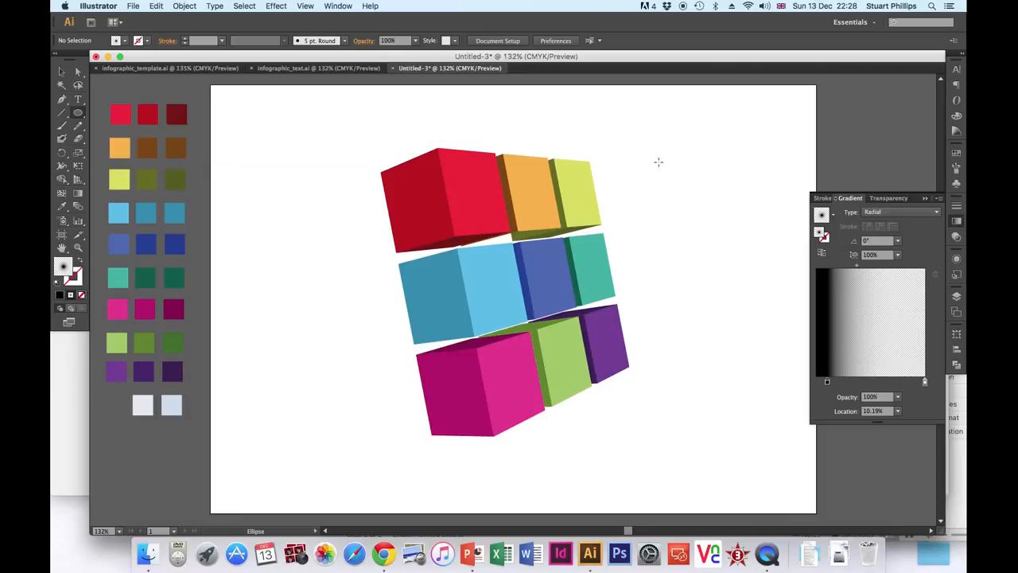
pyautogui.moveTo(659, 169); pyautogui.dragTo(786, 296)
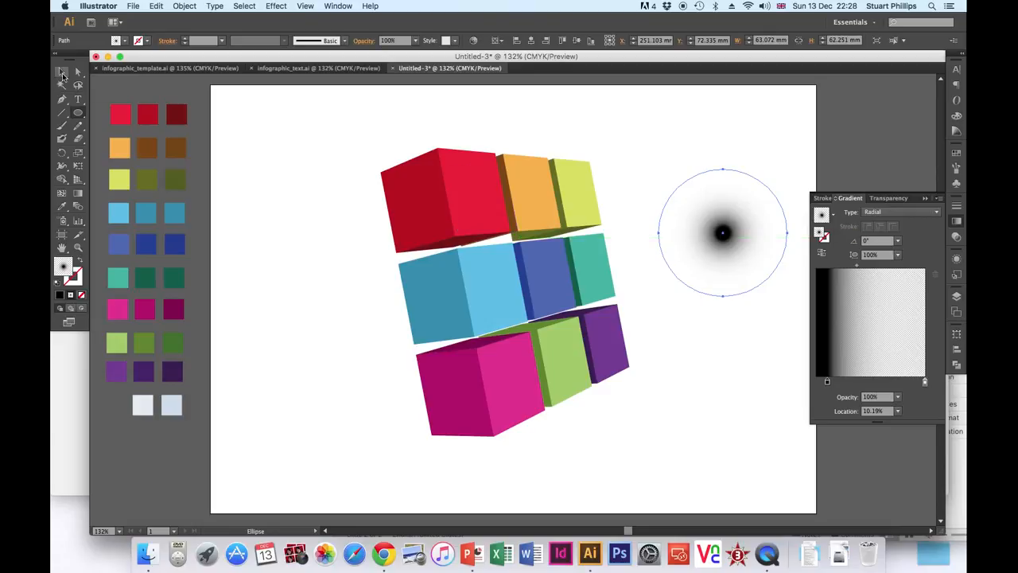
# Step: Flatten the circle into an ellipse about 18.5 mm high, set its black gradient stop to 0% location, and deselect it
pyautogui.click(63, 74)
pyautogui.moveTo(723, 171); pyautogui.dragTo(723, 260)
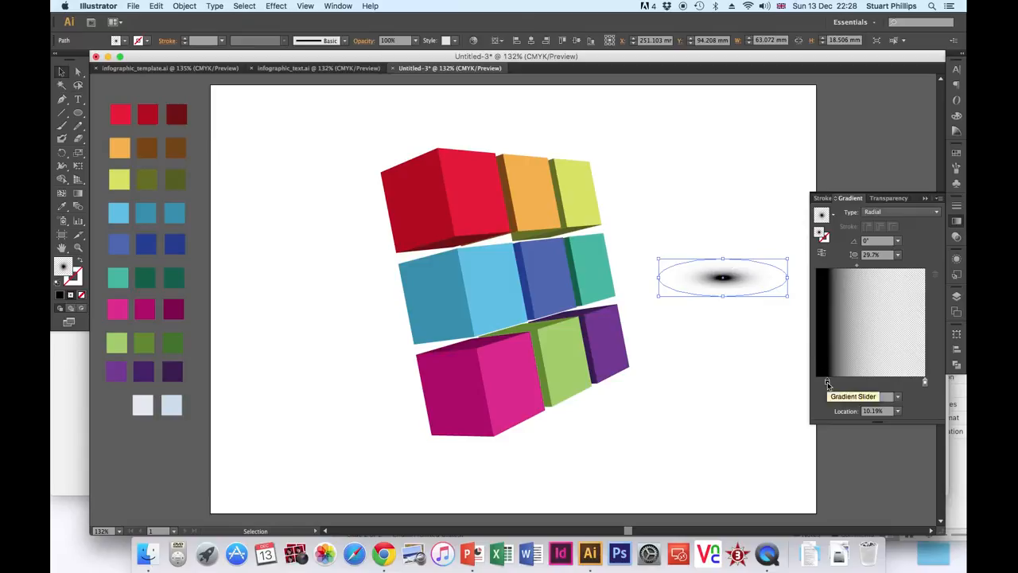
pyautogui.moveTo(828, 383); pyautogui.dragTo(816, 384)
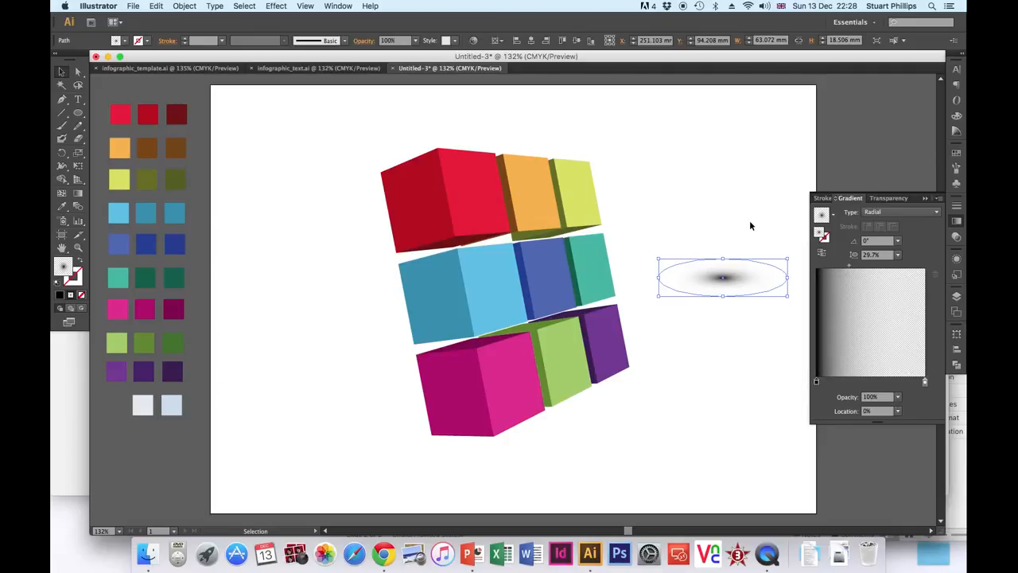
pyautogui.click(740, 196)
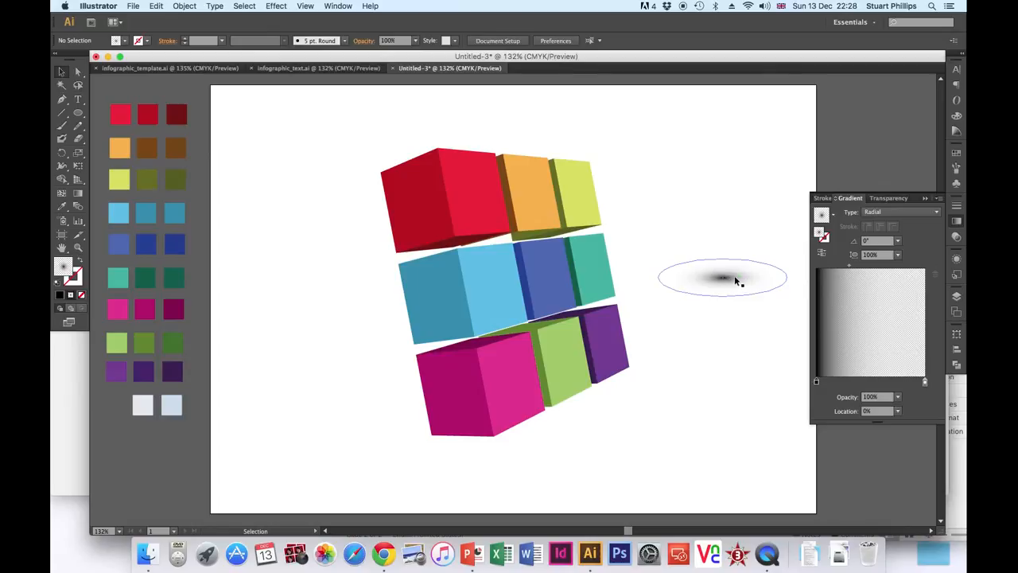
# Step: Move the gradient ellipse under the lowest corner of the magenta cube and nudge it vertically so the shadow meets the corner
pyautogui.moveTo(734, 275); pyautogui.dragTo(506, 450)
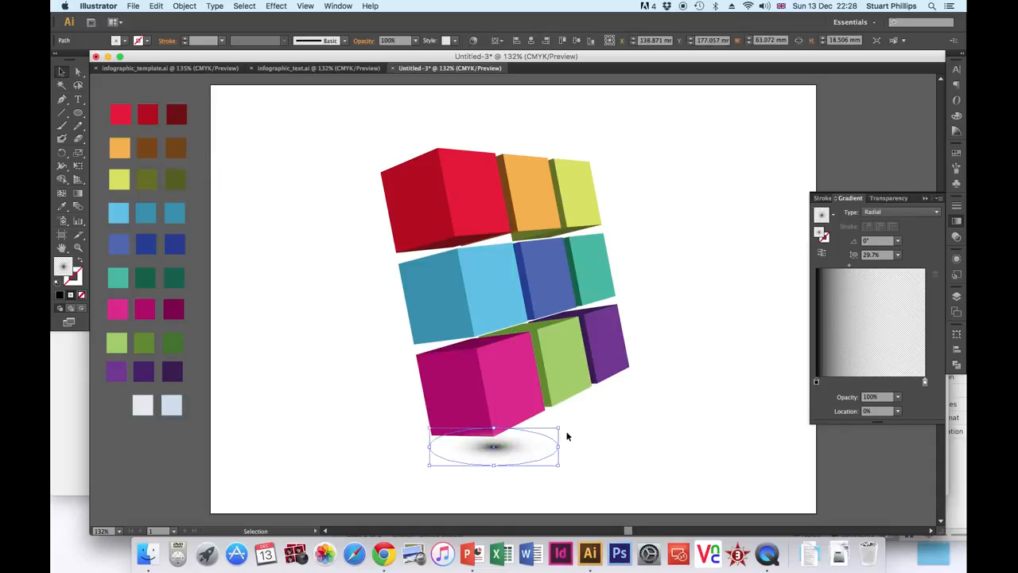
pyautogui.press('Up')
pyautogui.press('Up')
pyautogui.press('Up')
pyautogui.press('Up')
pyautogui.press('Up')
pyautogui.press('Up')
pyautogui.press('Down')
pyautogui.press('Down')
pyautogui.press('Down')
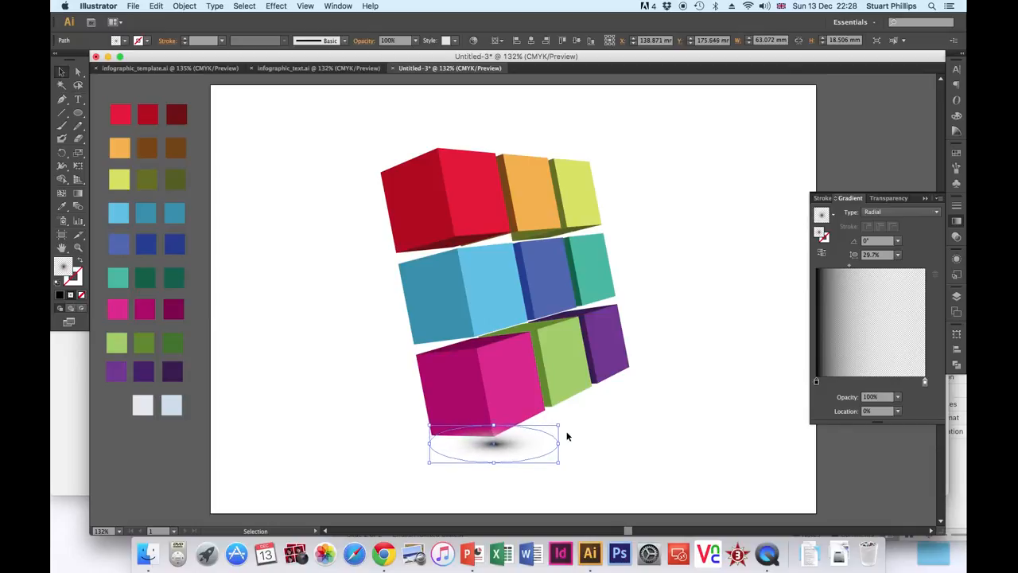
pyautogui.press('Up')
pyautogui.press('Up')
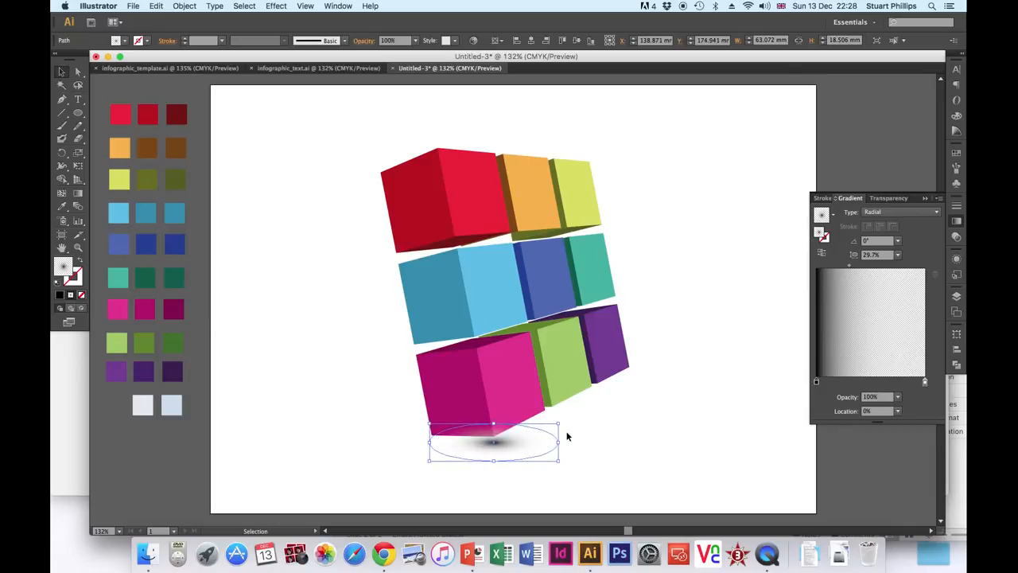
pyautogui.press('Down')
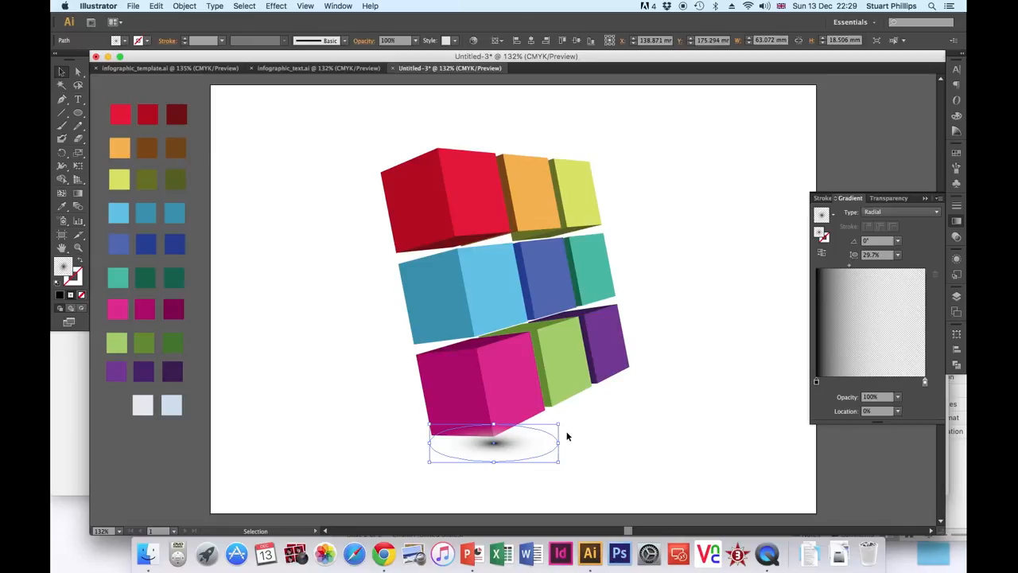
# Step: Send the shadow ellipse behind the cube group and deselect it
pyautogui.rightClick(501, 444)
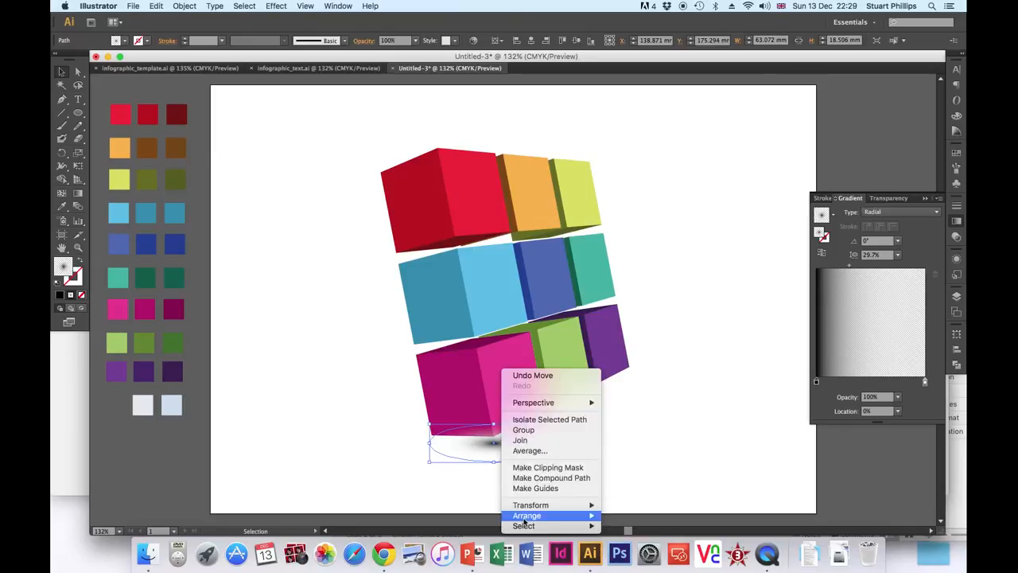
pyautogui.moveTo(525, 522)
pyautogui.click(627, 509)
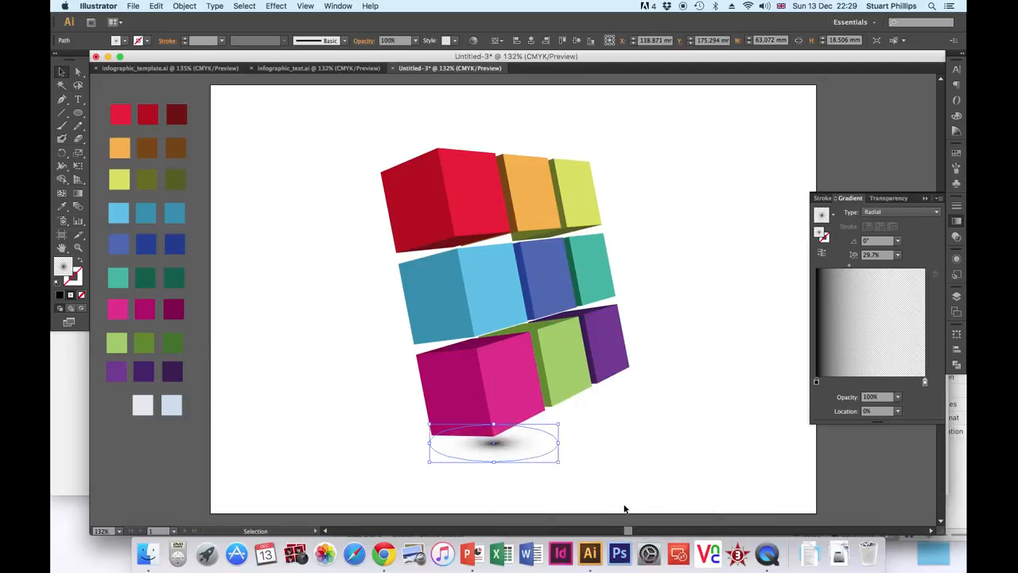
pyautogui.click(627, 439)
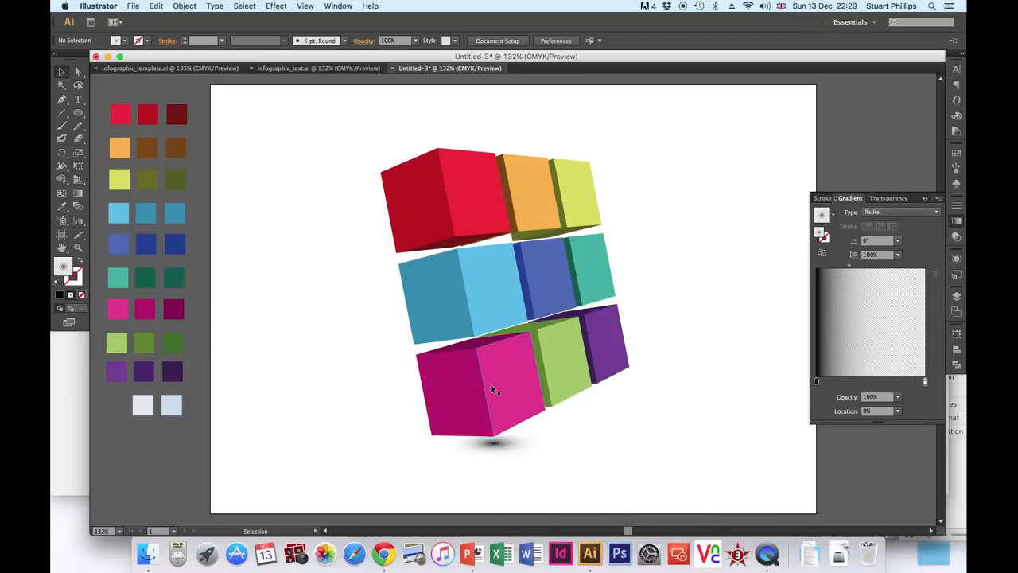
# Step: Set the shadow ellipse's opacity to 80% and deselect it
pyautogui.click(493, 436)
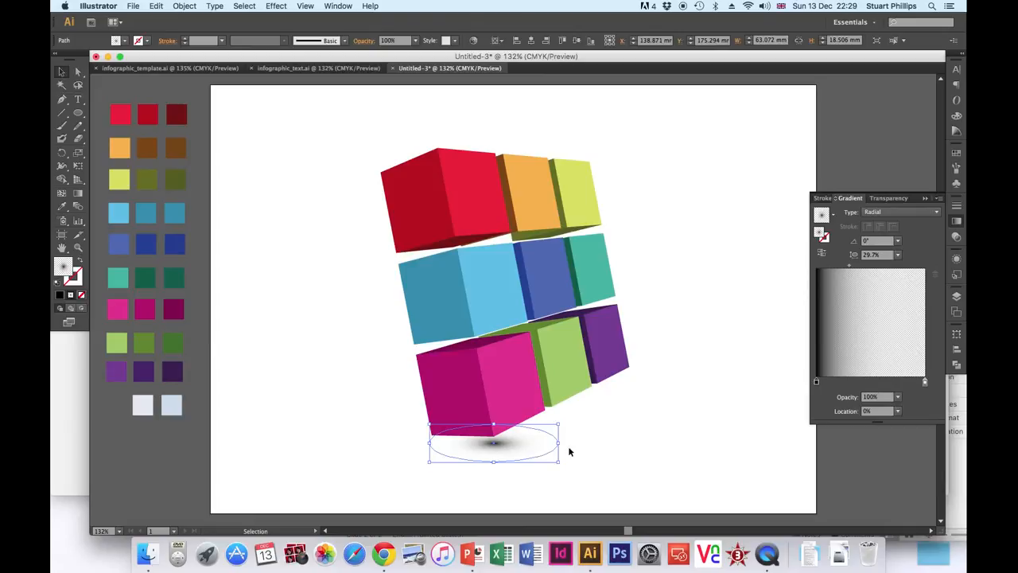
pyautogui.click(415, 41)
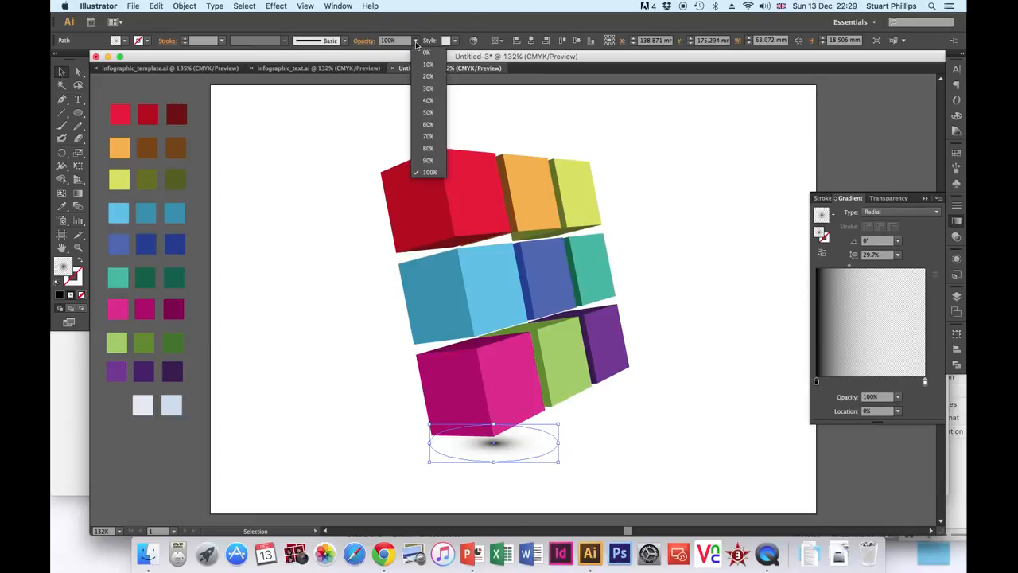
pyautogui.click(430, 149)
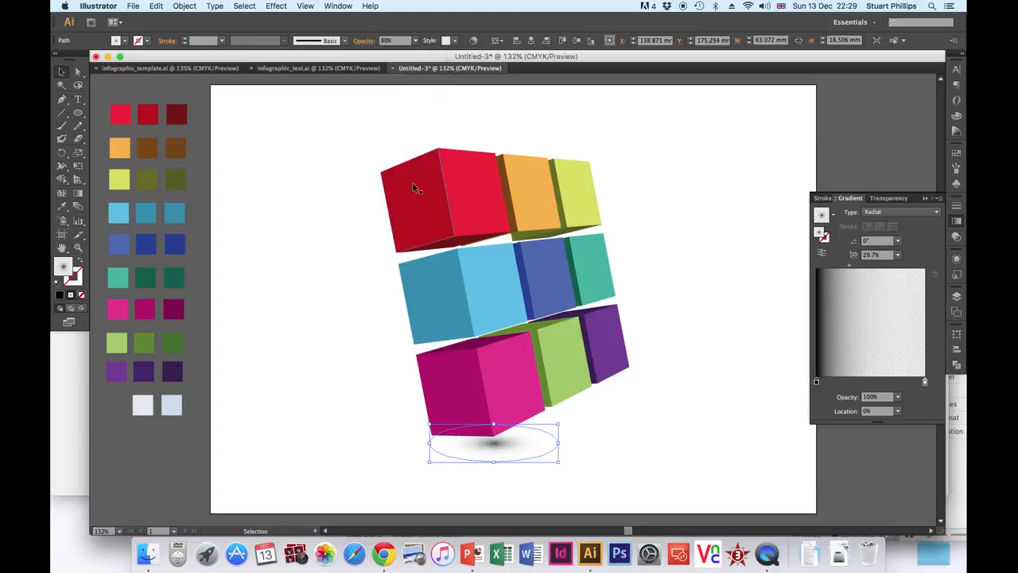
pyautogui.click(322, 222)
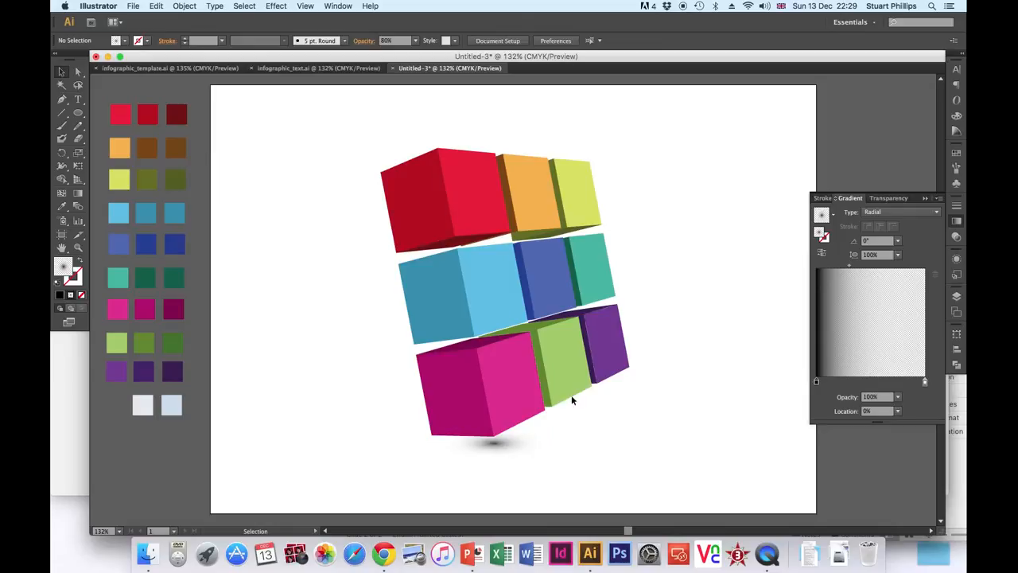
# Step: Widen the shadow ellipse to about 68 mm, adjust its position beneath the magenta cube's lowest corner, and deselect it
pyautogui.click(493, 447)
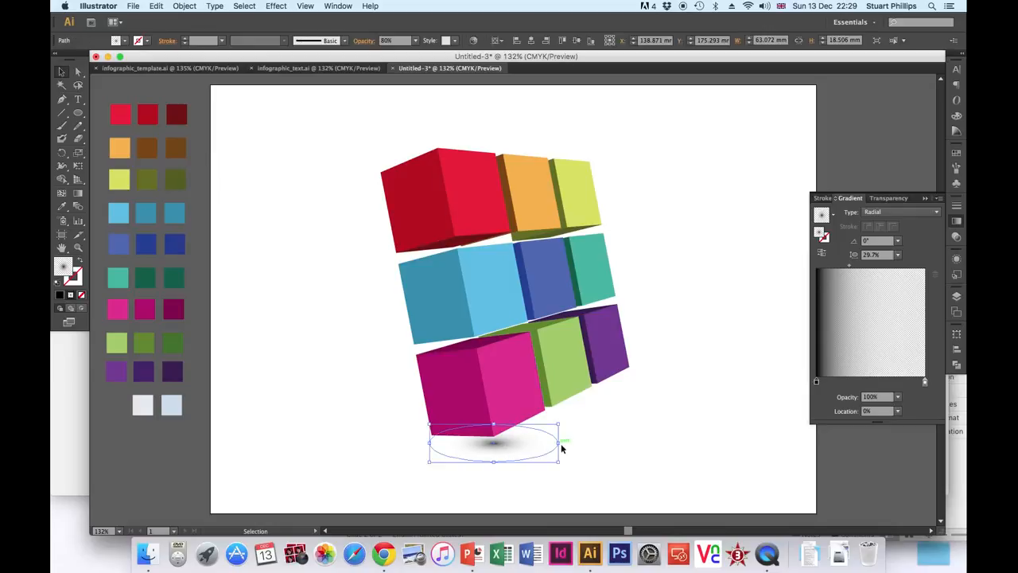
pyautogui.moveTo(560, 444); pyautogui.dragTo(502, 448)
pyautogui.click(627, 446)
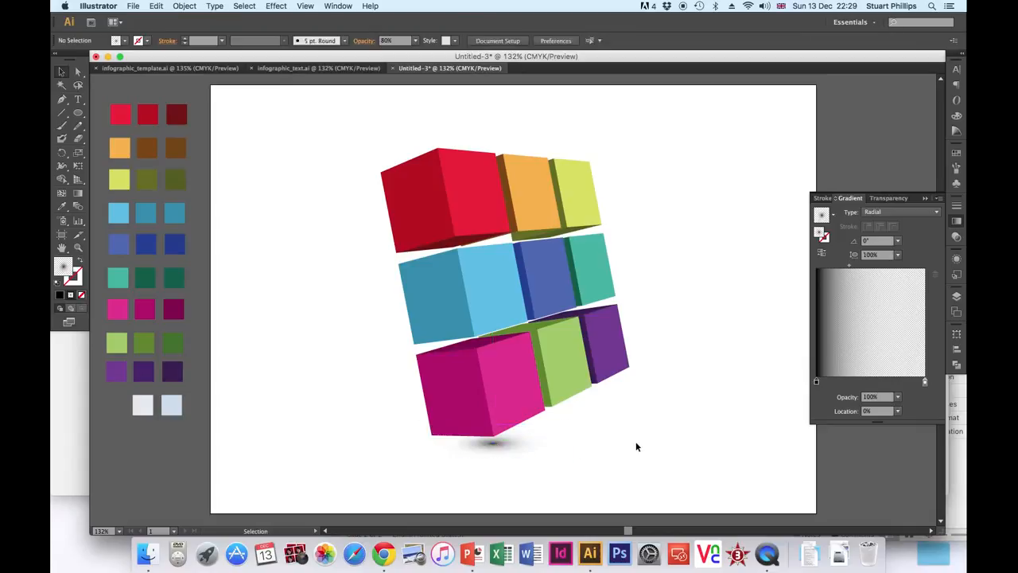
pyautogui.click(501, 447)
pyautogui.moveTo(502, 447); pyautogui.dragTo(501, 448)
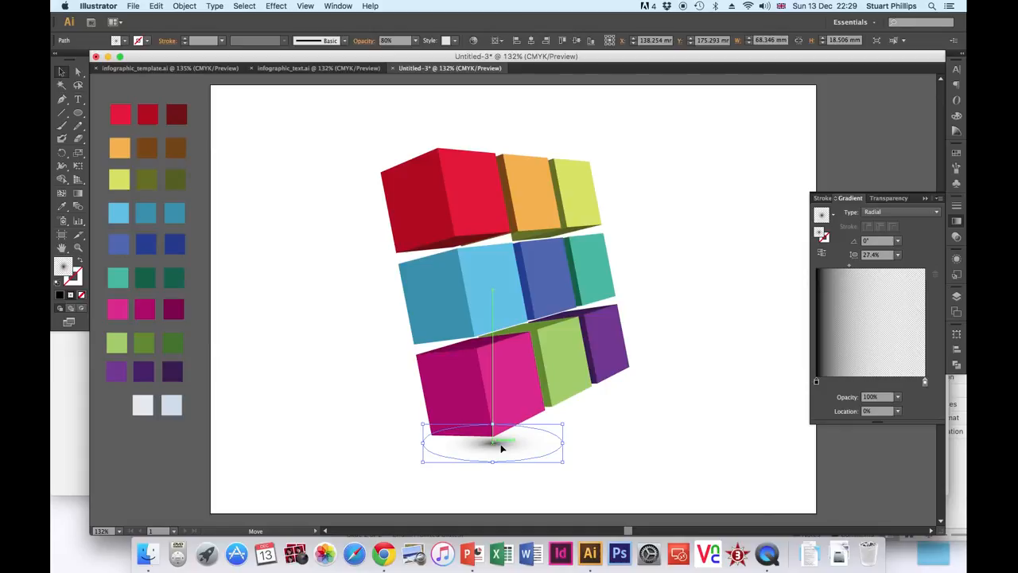
pyautogui.moveTo(502, 445); pyautogui.dragTo(501, 447)
pyautogui.click(645, 484)
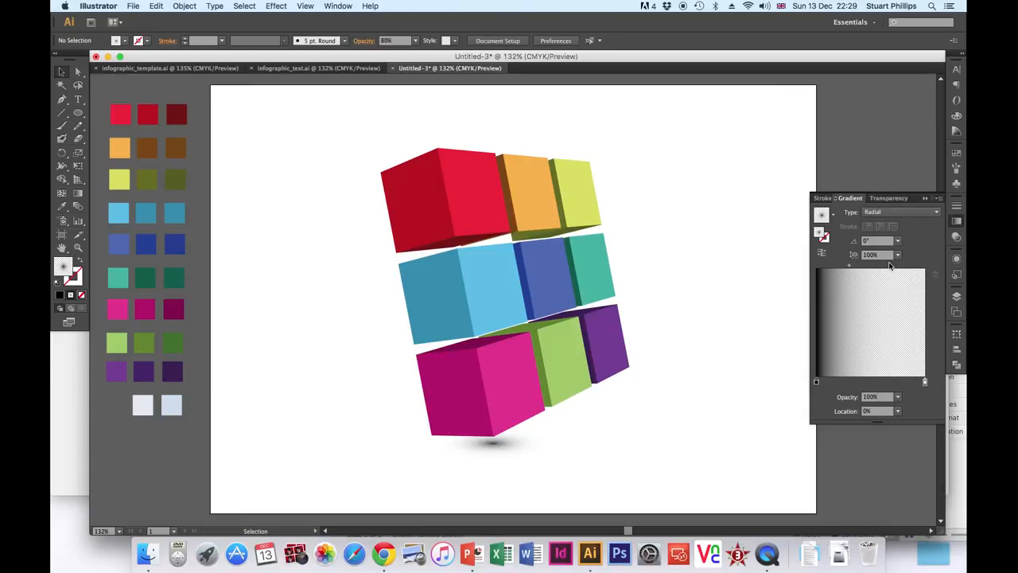
# Step: Draw a rectangle about 297 by 210 mm covering the whole artboard
pyautogui.click(924, 198)
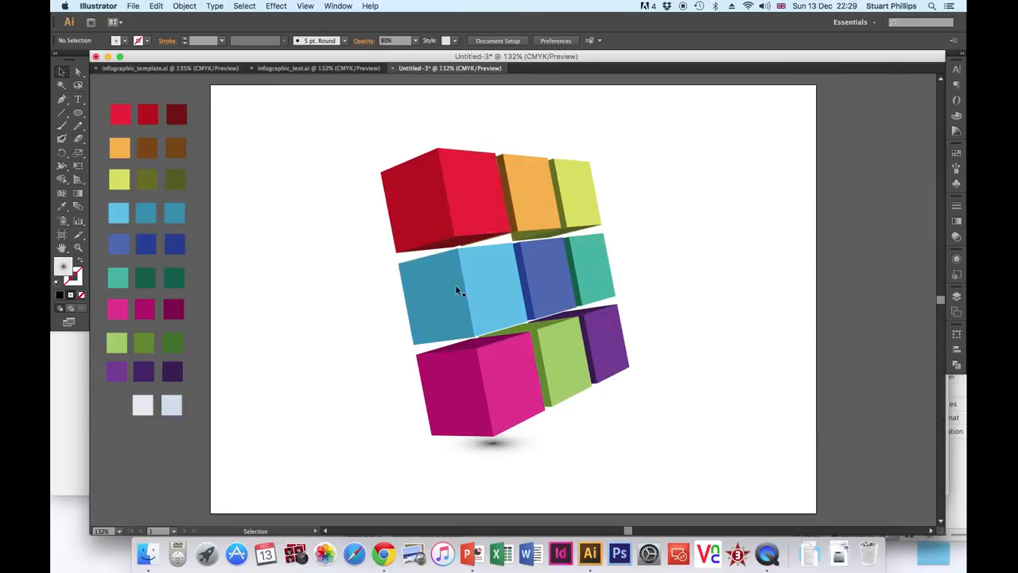
pyautogui.click(80, 115)
pyautogui.moveTo(82, 118); pyautogui.dragTo(112, 113)
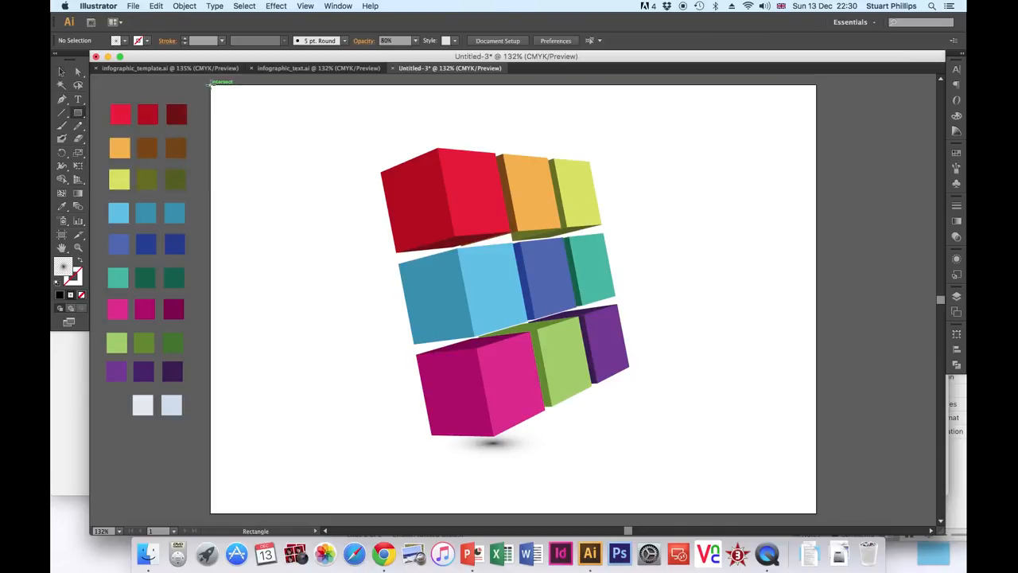
pyautogui.moveTo(212, 83); pyautogui.dragTo(817, 513)
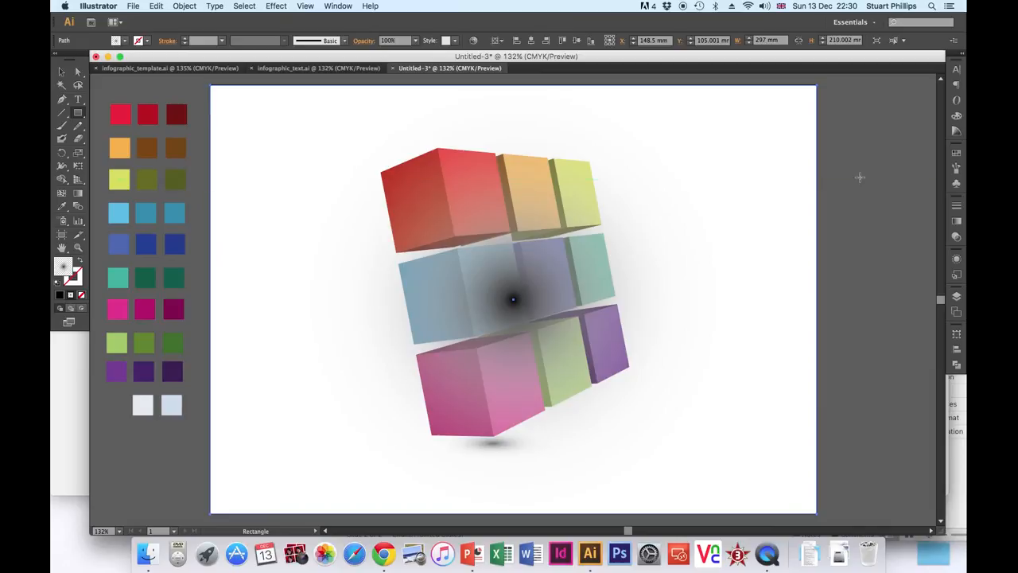
# Step: Fill the artboard-sized rectangle with the pale blue swatch colour using the Eyedropper
pyautogui.click(957, 222)
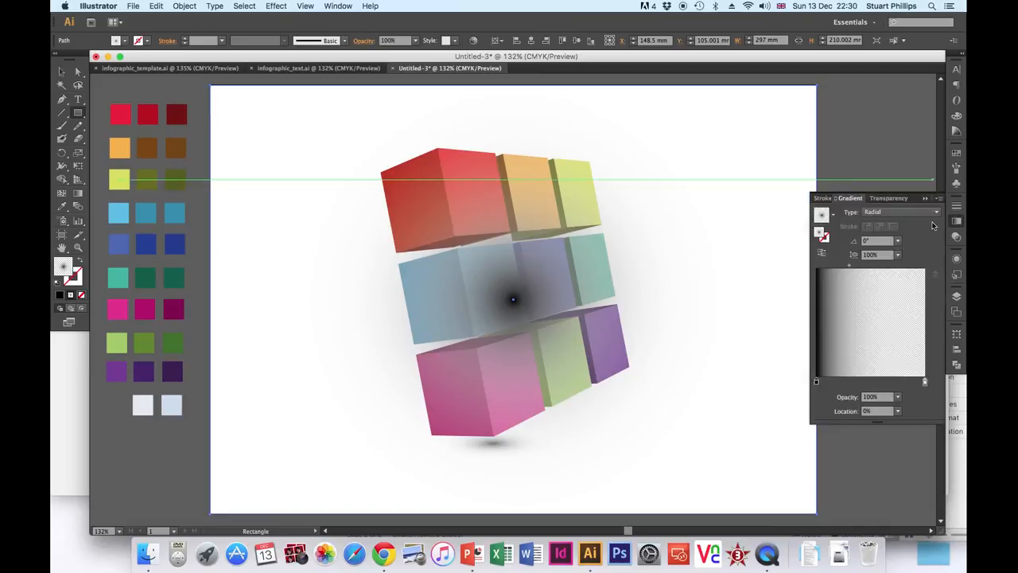
pyautogui.click(885, 211)
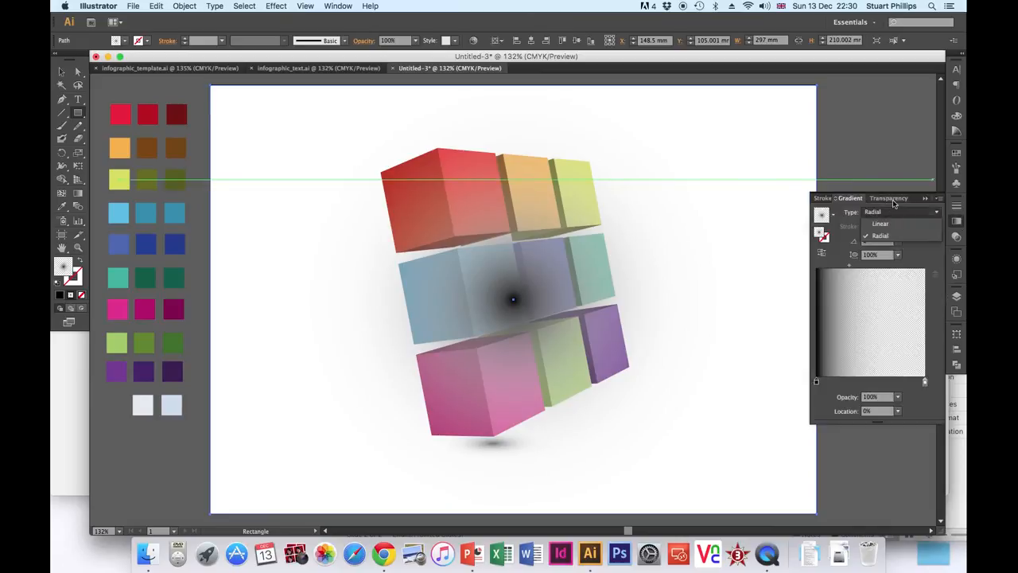
pyautogui.click(63, 70)
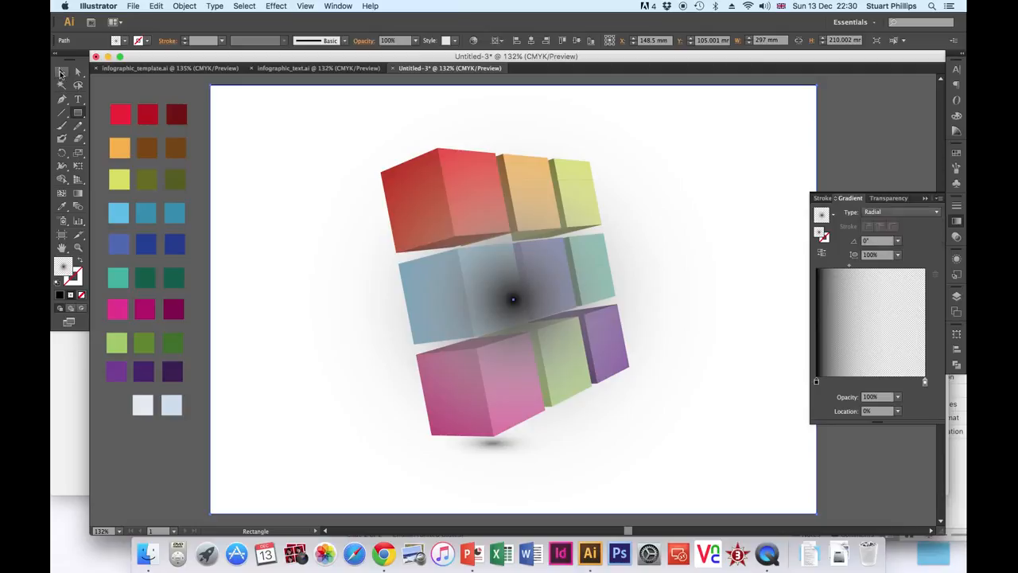
pyautogui.click(64, 72)
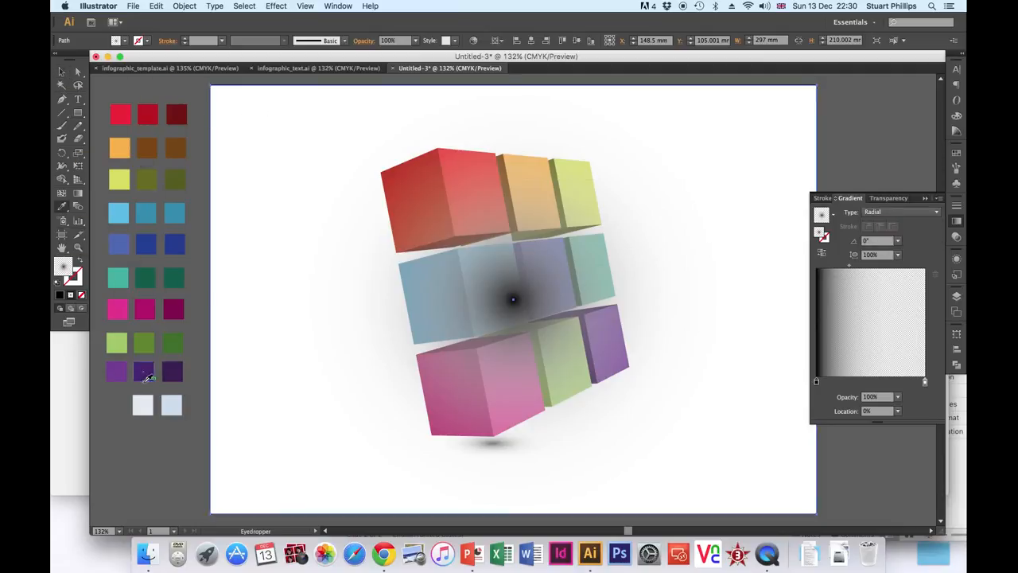
pyautogui.click(172, 404)
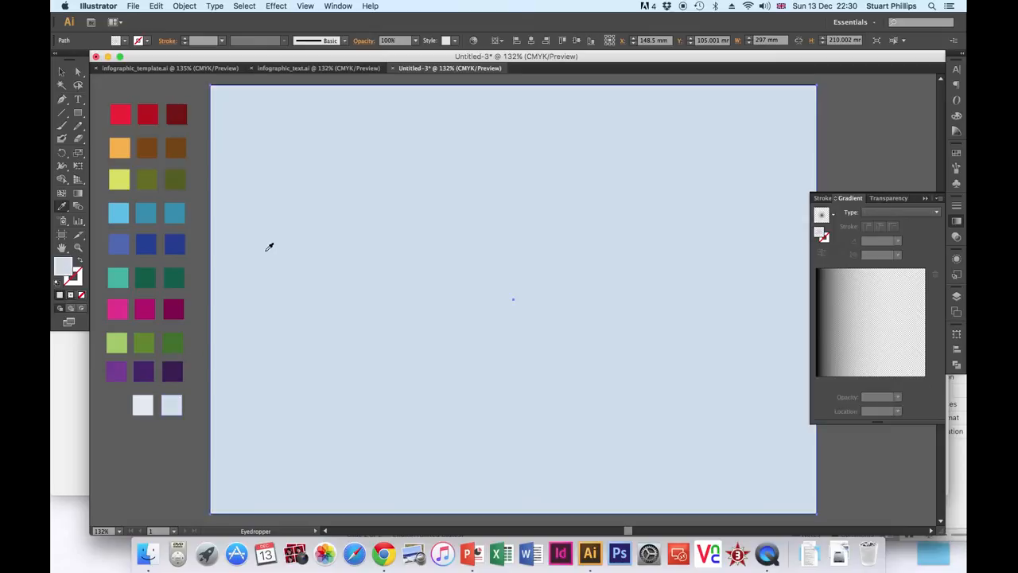
pyautogui.click(62, 72)
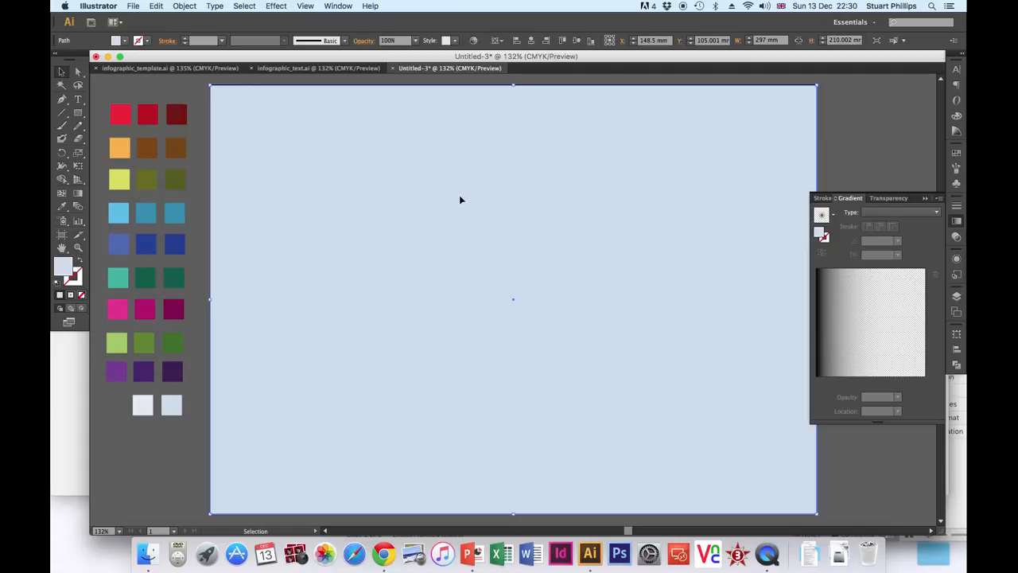
# Step: Try a linear gradient fill at a 90° angle on the background rectangle
pyautogui.click(876, 213)
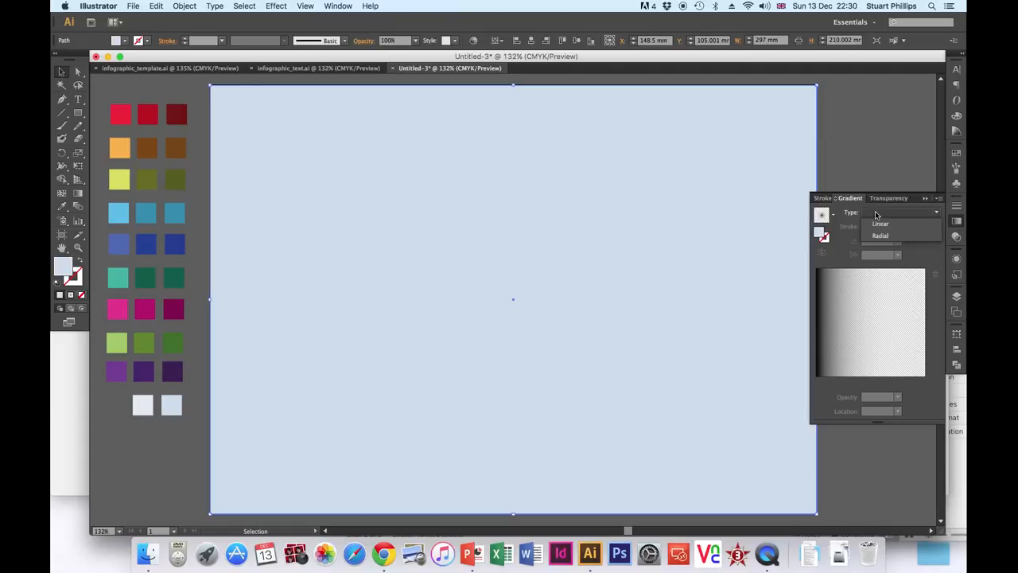
pyautogui.click(880, 223)
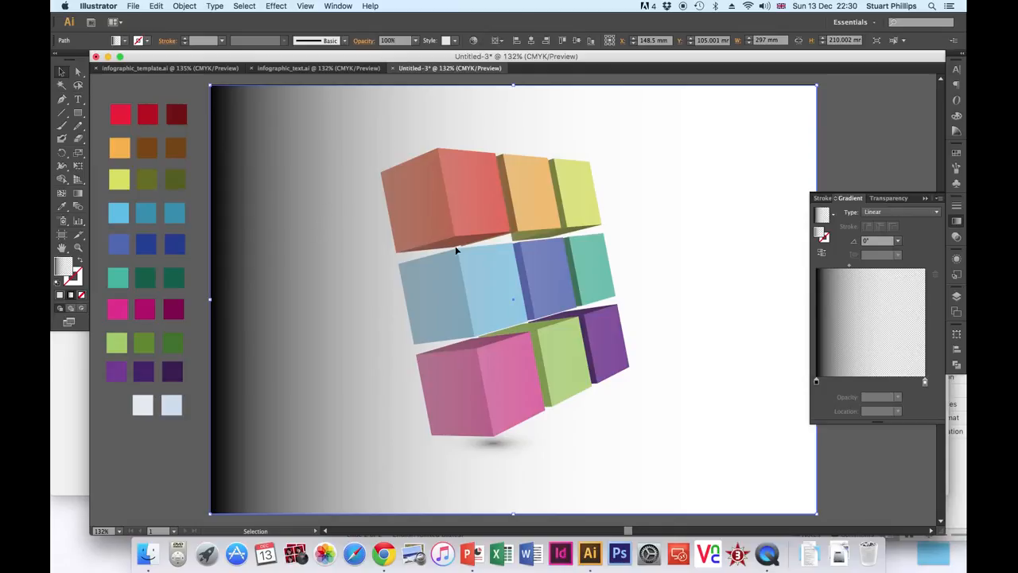
pyautogui.click(898, 242)
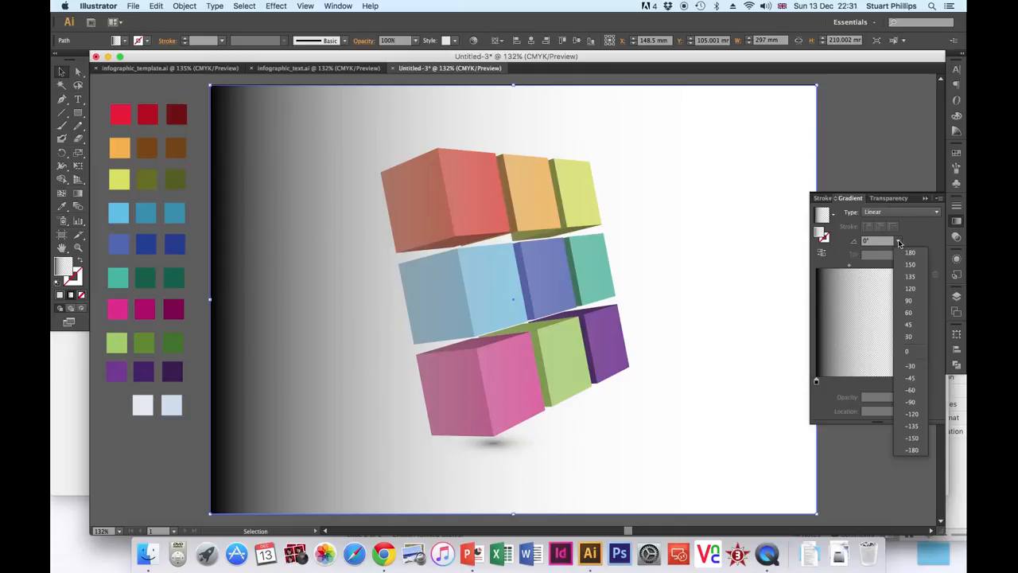
pyautogui.click(908, 301)
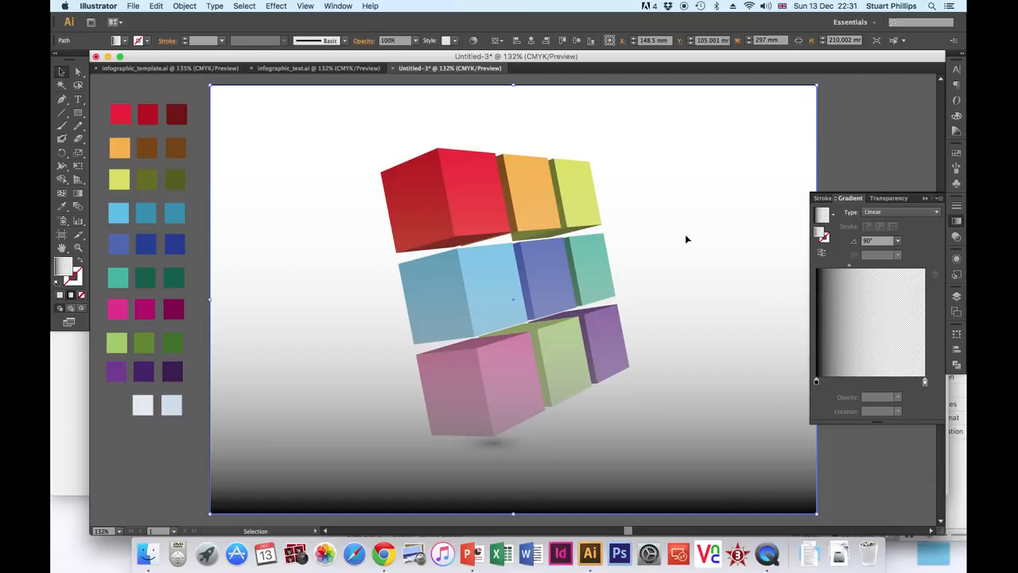
# Step: Replace the background rectangle's gradient with the solid pale blue sampled from the lowest swatch row
pyautogui.click(170, 401)
pyautogui.click(242, 377)
pyautogui.click(63, 207)
pyautogui.click(174, 397)
pyautogui.click(63, 72)
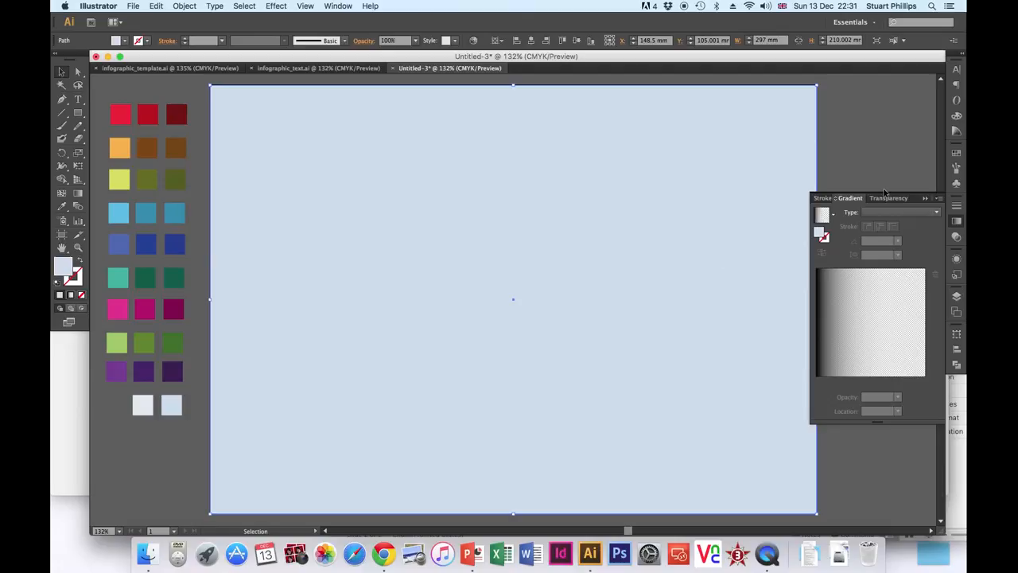
pyautogui.click(925, 199)
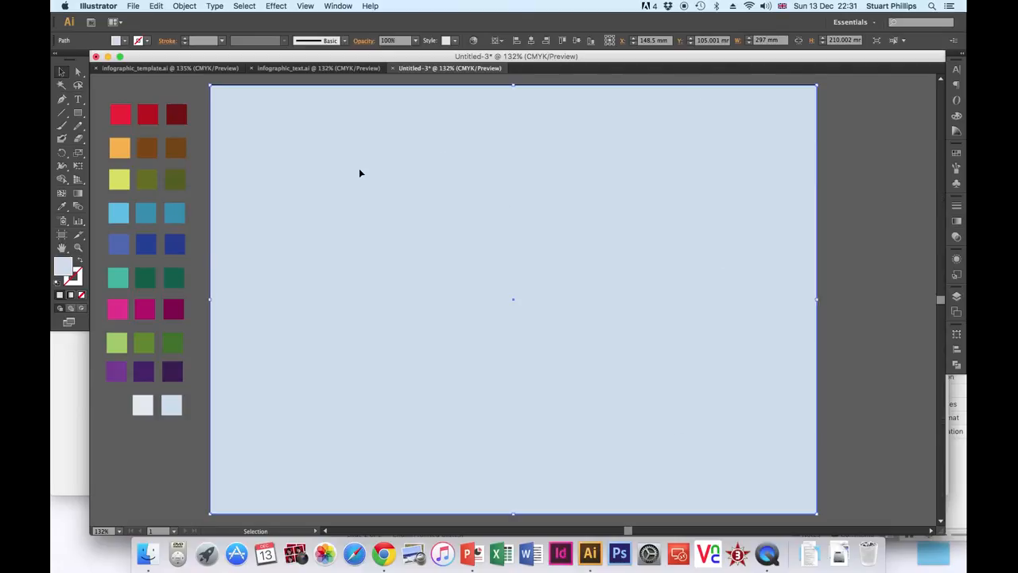
# Step: Send the pale blue background rectangle to the back, behind the cubes and shadow, and deselect it
pyautogui.rightClick(402, 183)
pyautogui.moveTo(441, 329)
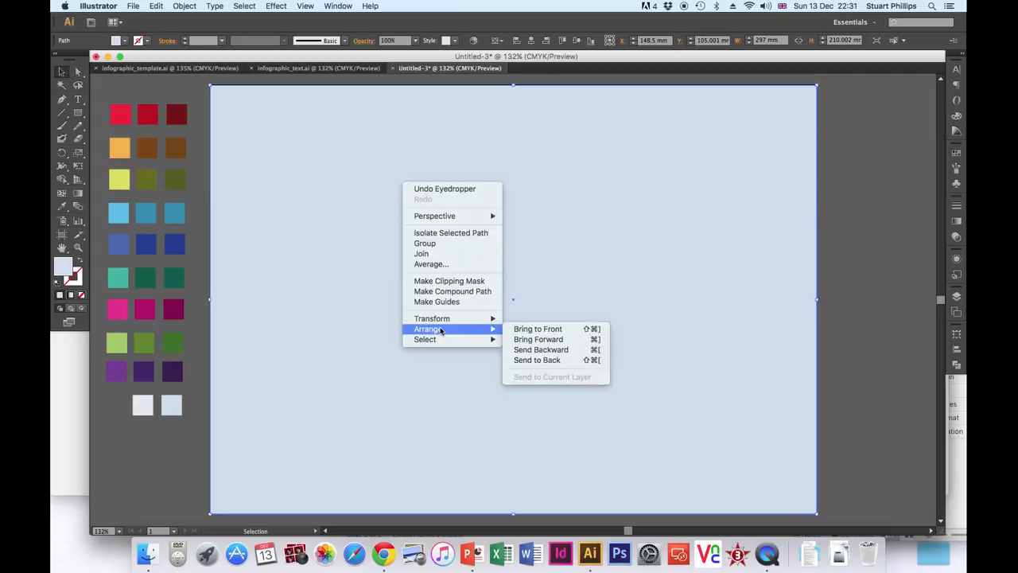
pyautogui.click(516, 362)
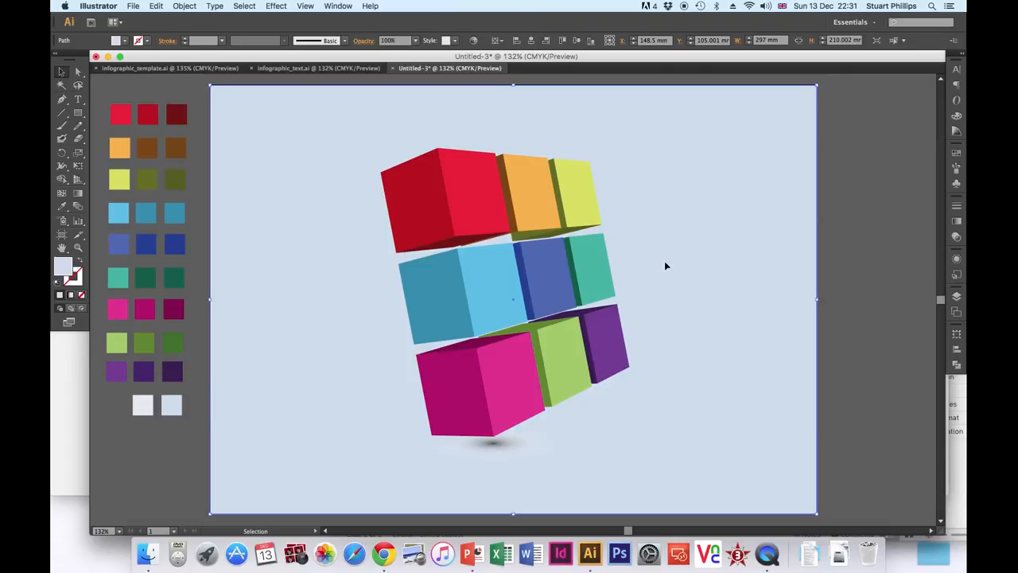
pyautogui.click(839, 242)
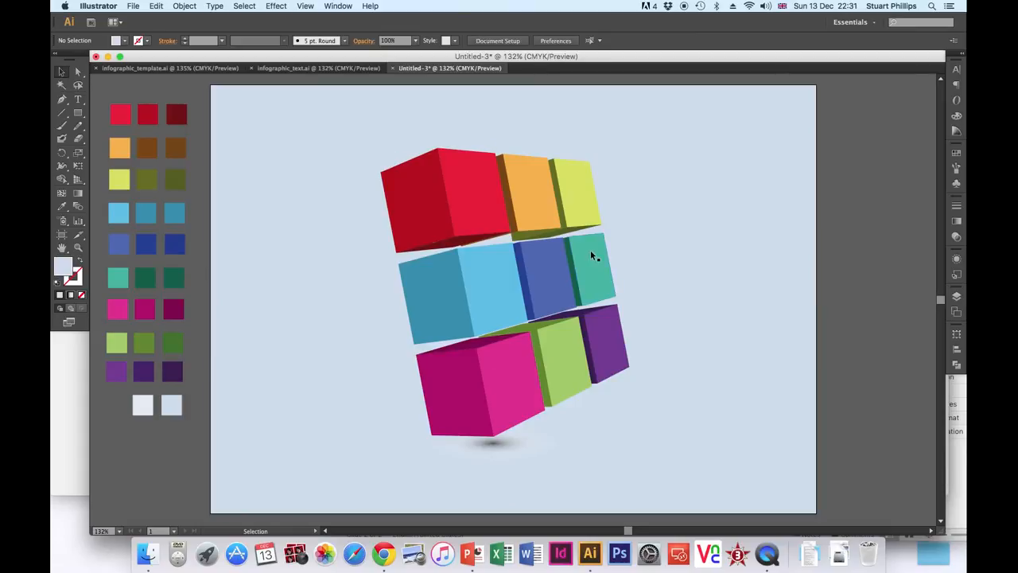
# Step: Copy all the heading and fact text, including the divider lines, from infographic_text.ai
pyautogui.click(334, 69)
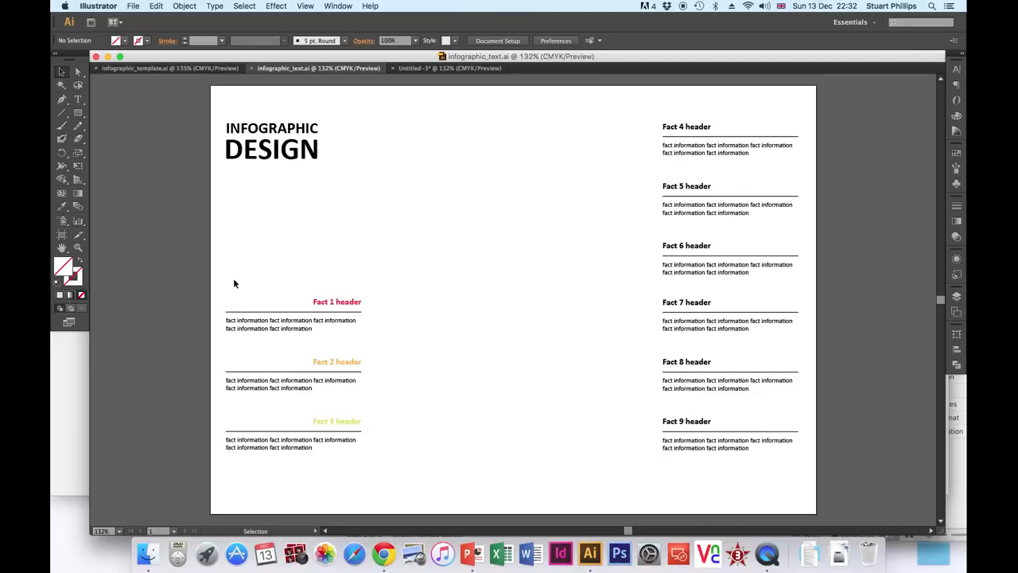
pyautogui.press('super+a')
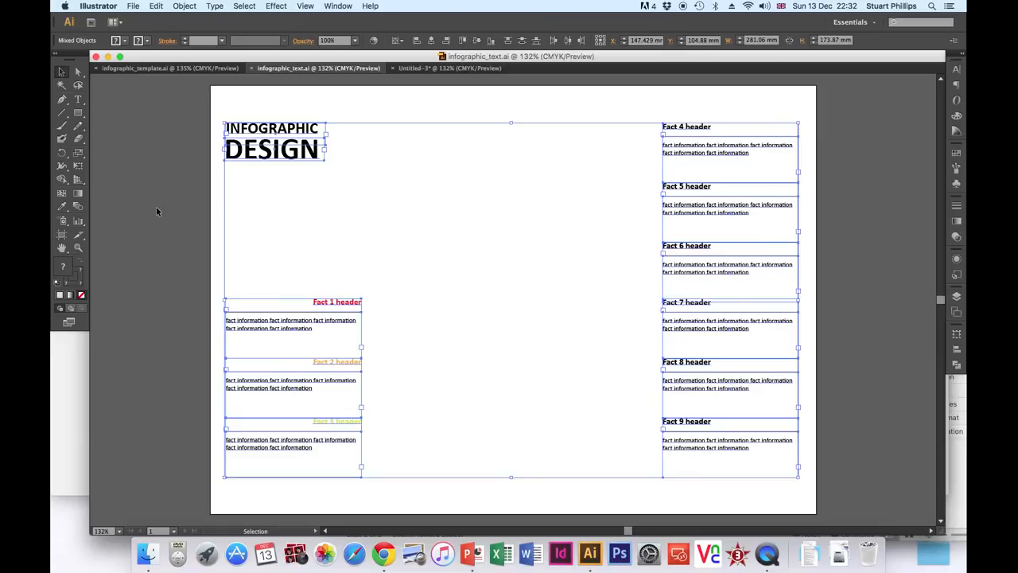
pyautogui.click(156, 6)
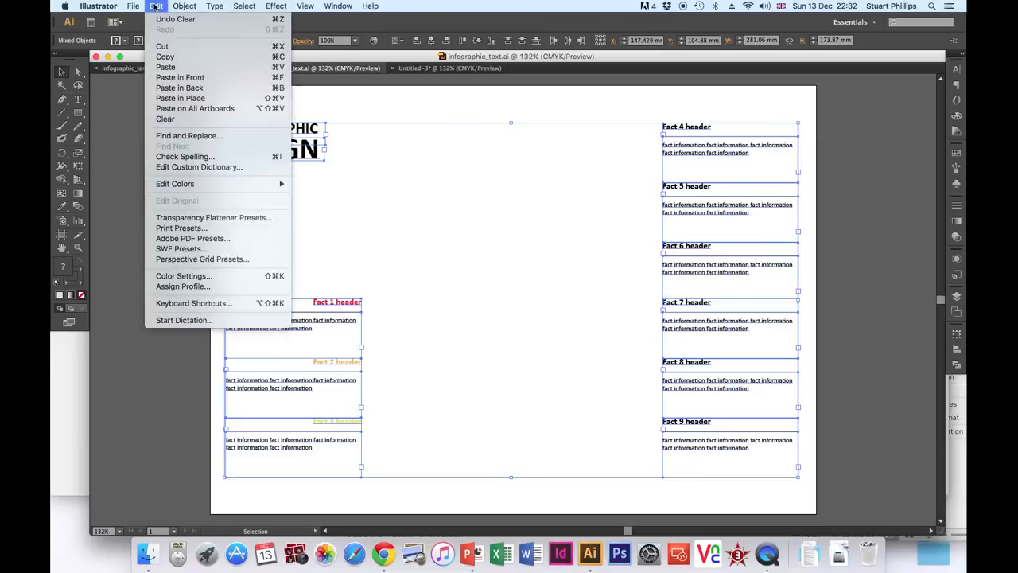
pyautogui.click(164, 57)
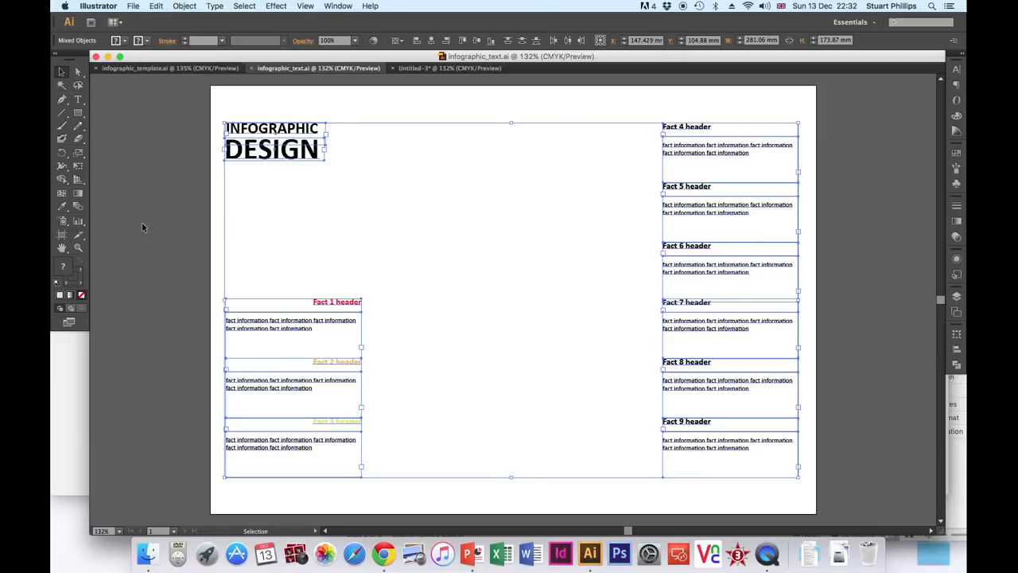
# Step: Paste the copied infographic text in place in the Untitled-3 cube document and deselect it
pyautogui.click(438, 69)
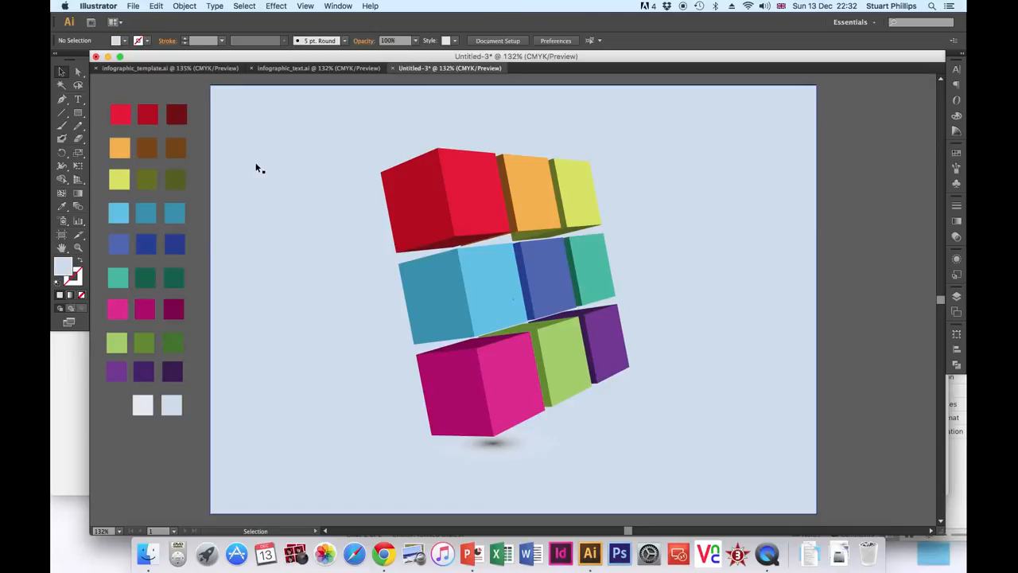
pyautogui.click(156, 7)
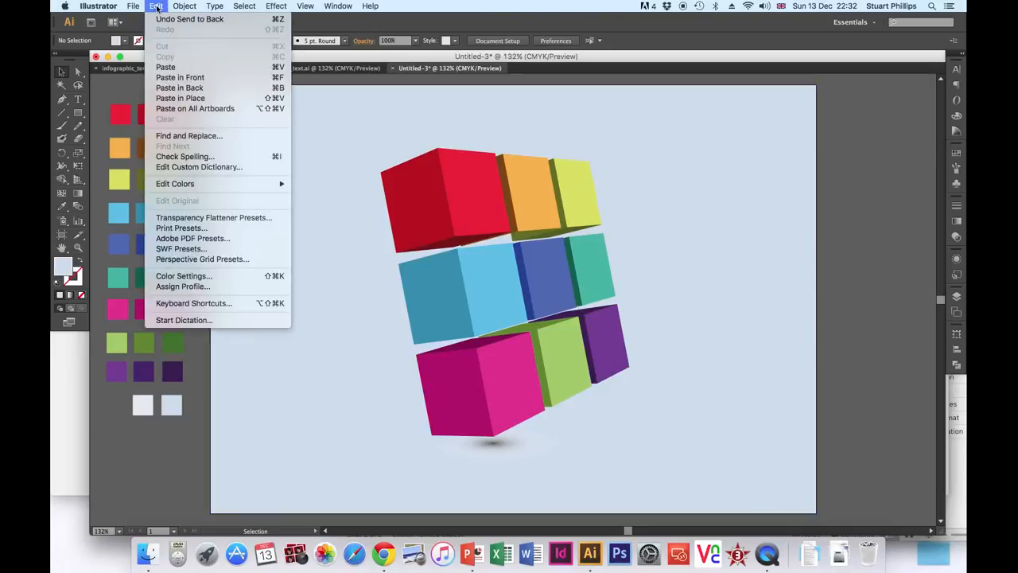
pyautogui.click(175, 98)
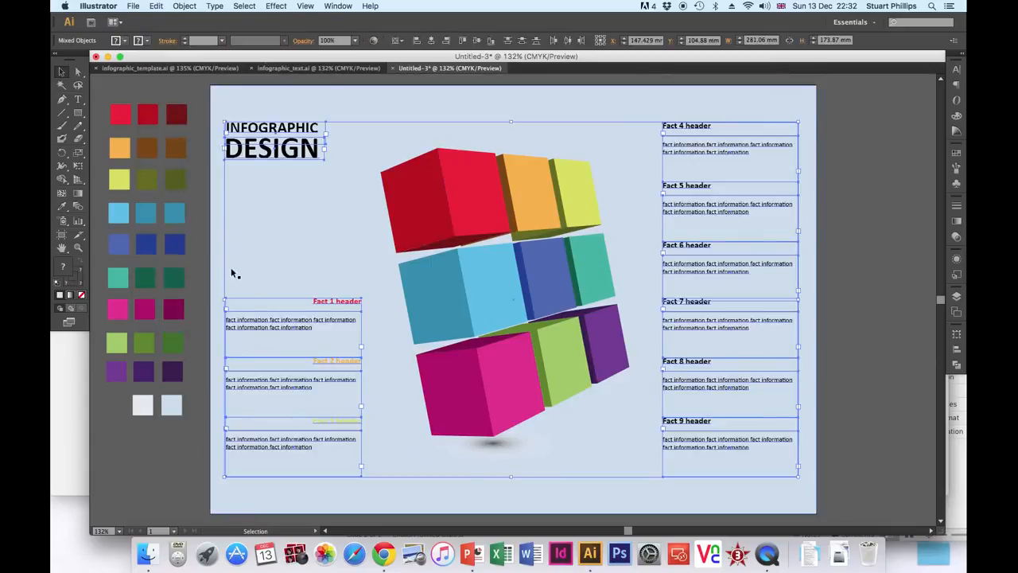
pyautogui.click(873, 223)
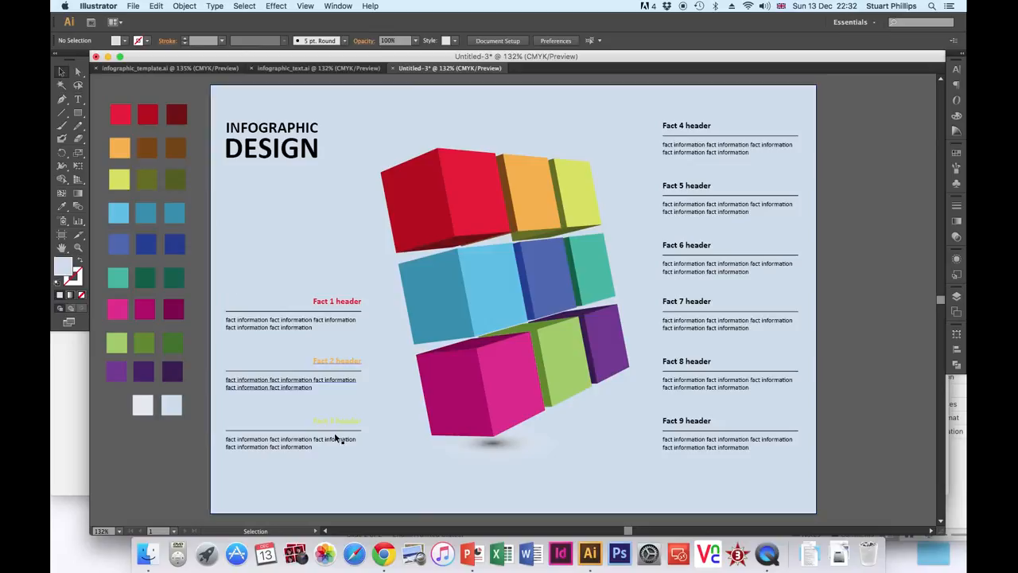
# Step: Switch to Chrome, read through the facts and figures in the Billboard article on Adele's '25' debut, and return to the Illustrator cube document
pyautogui.click(388, 564)
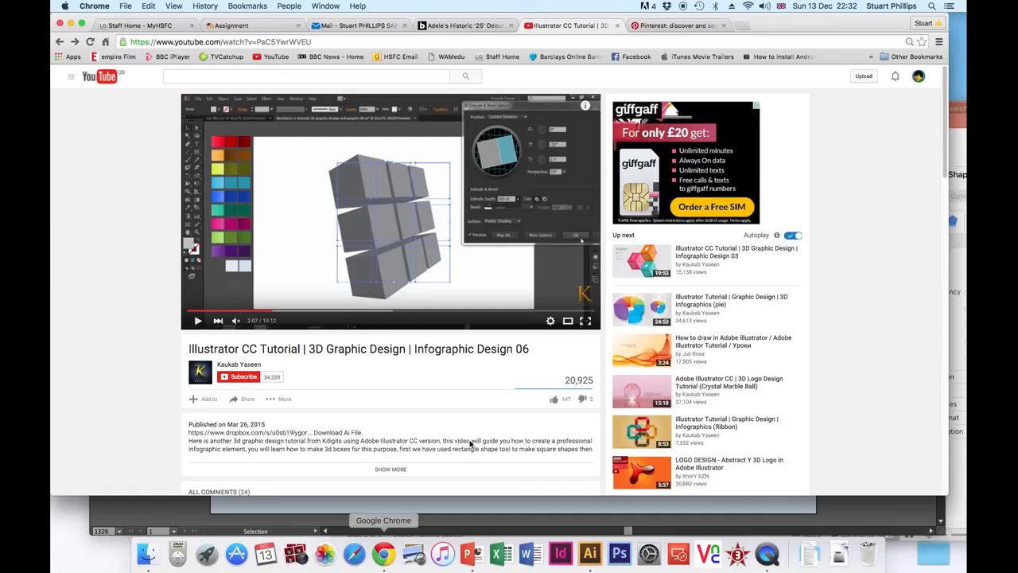
pyautogui.click(462, 27)
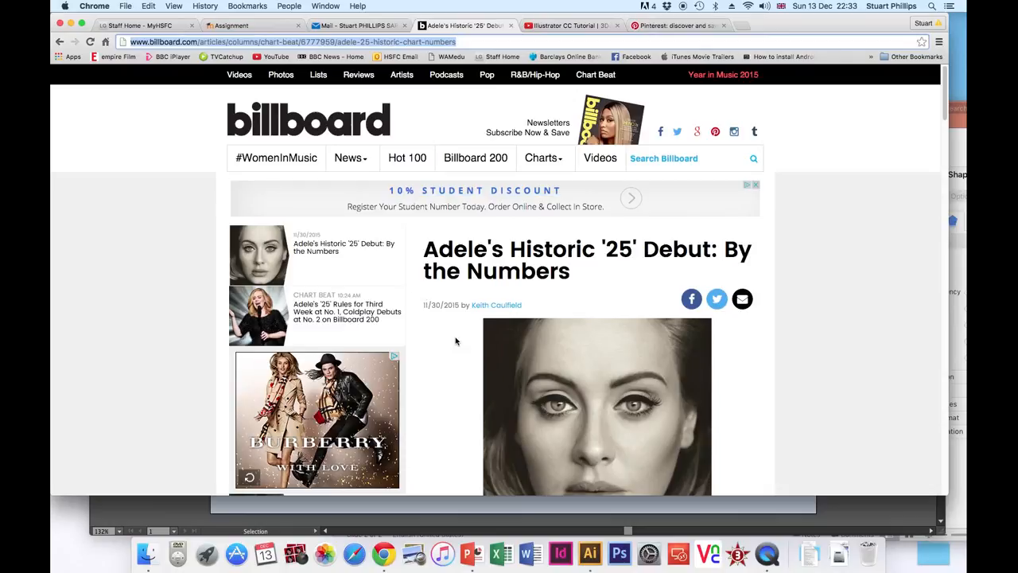
pyautogui.scroll(-6, 456, 340)
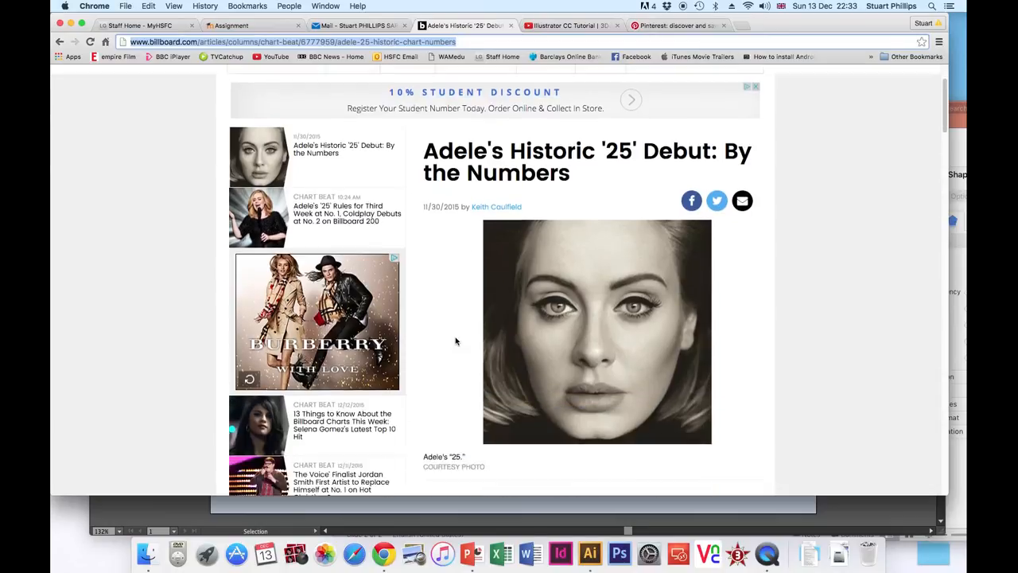
pyautogui.scroll(6, 456, 341)
pyautogui.scroll(-5, 500, 263)
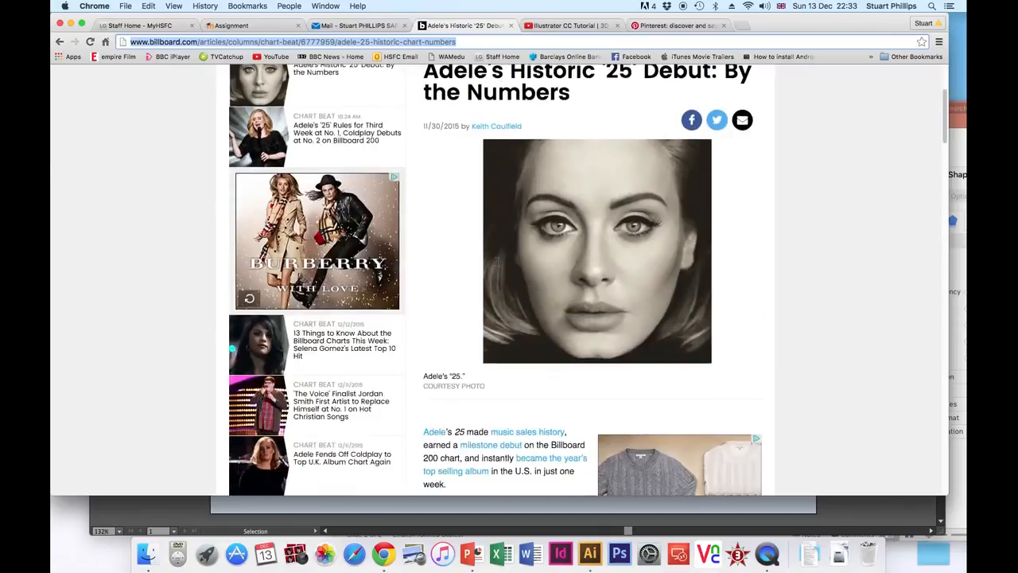
pyautogui.scroll(-8, 497, 263)
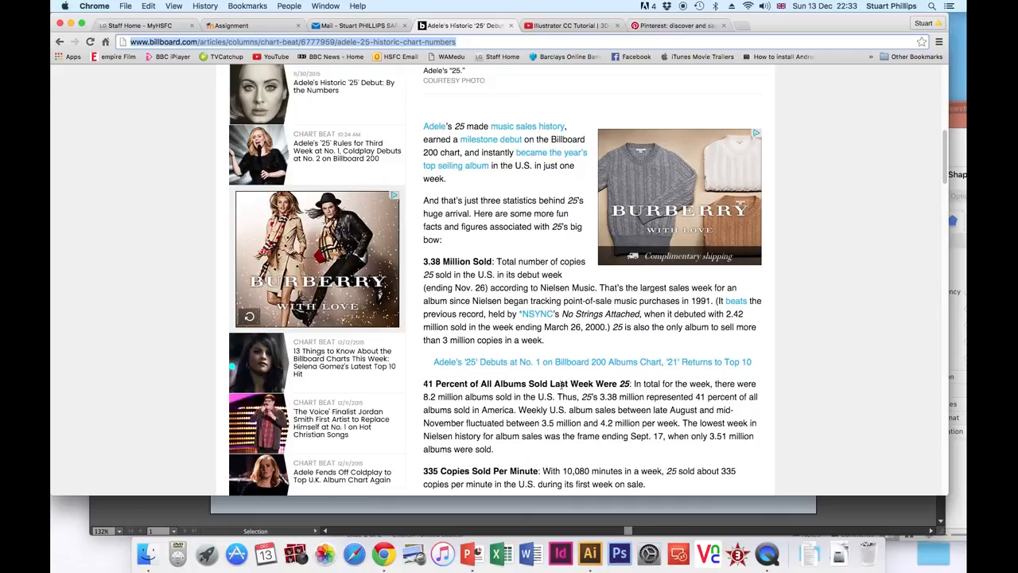
pyautogui.scroll(-5, 625, 384)
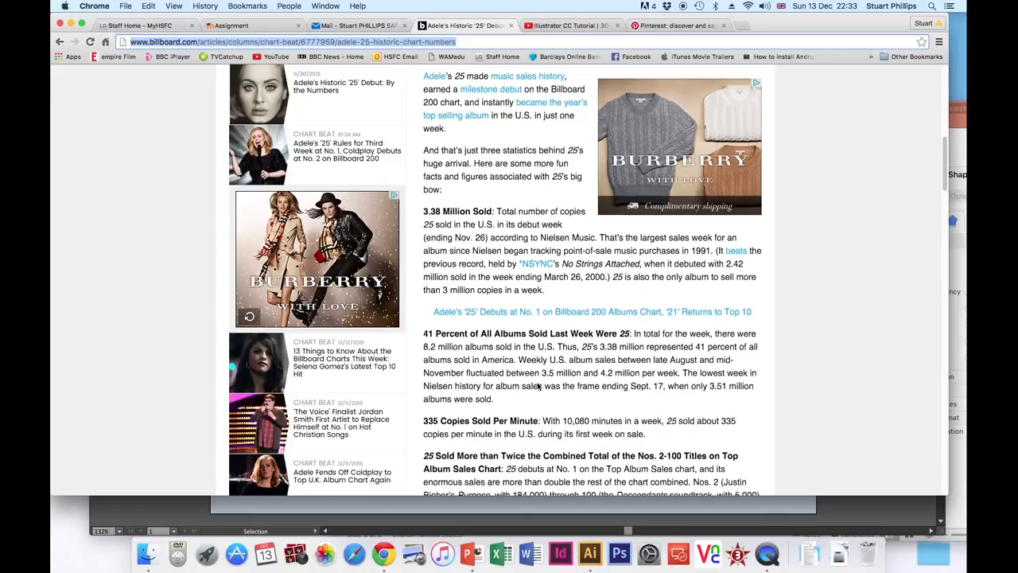
pyautogui.scroll(-8, 529, 366)
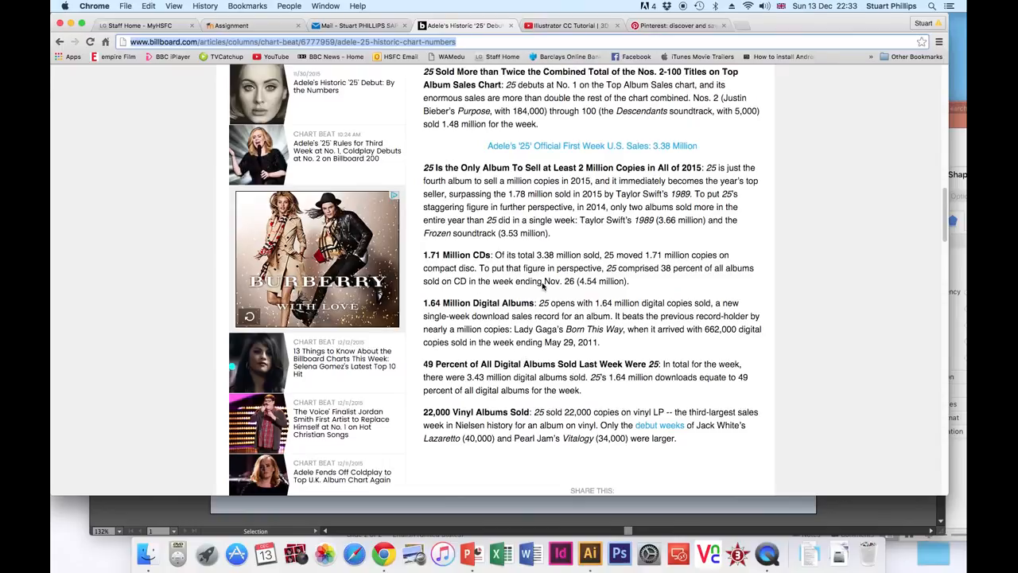
pyautogui.click(191, 509)
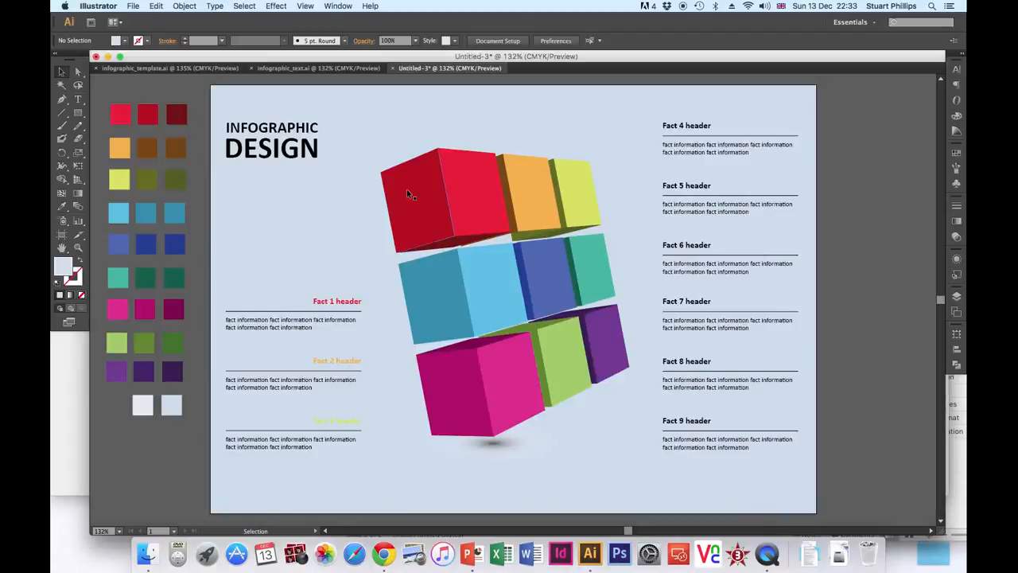